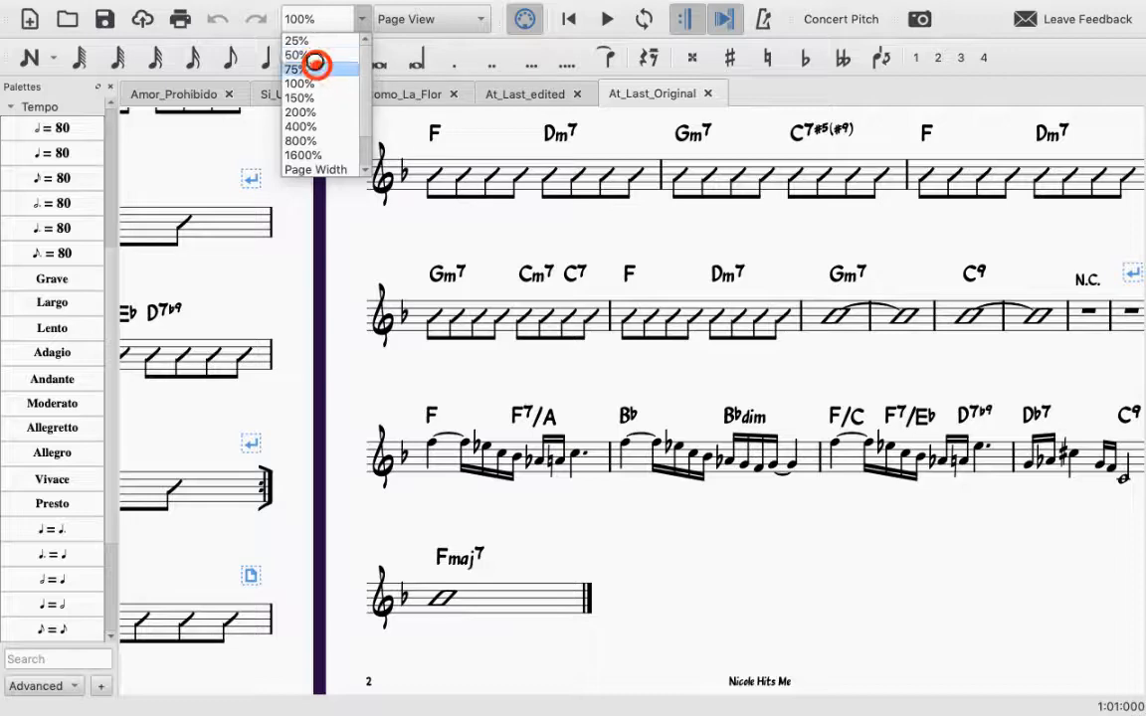
Step: Set the score's zoom to 75% and show the Navigator
left_click(315, 69)
left_click_drag(247, 354, 308, 409)
mouse_move(418, 4)
left_click(368, 10)
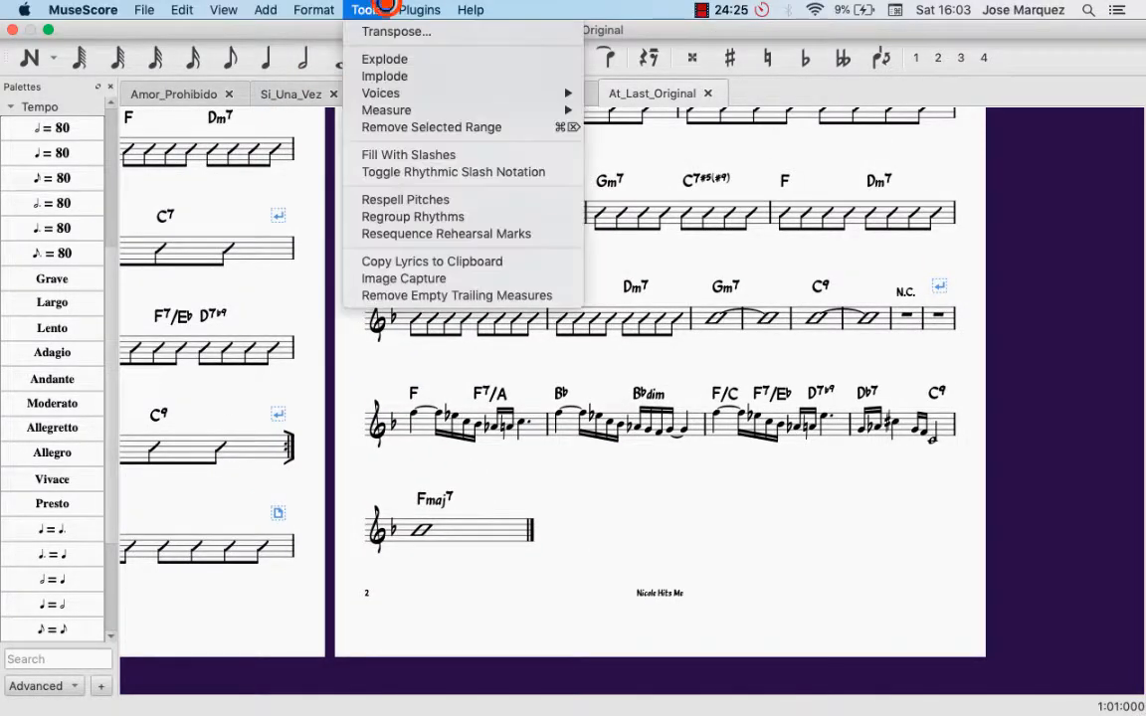
mouse_move(317, 18)
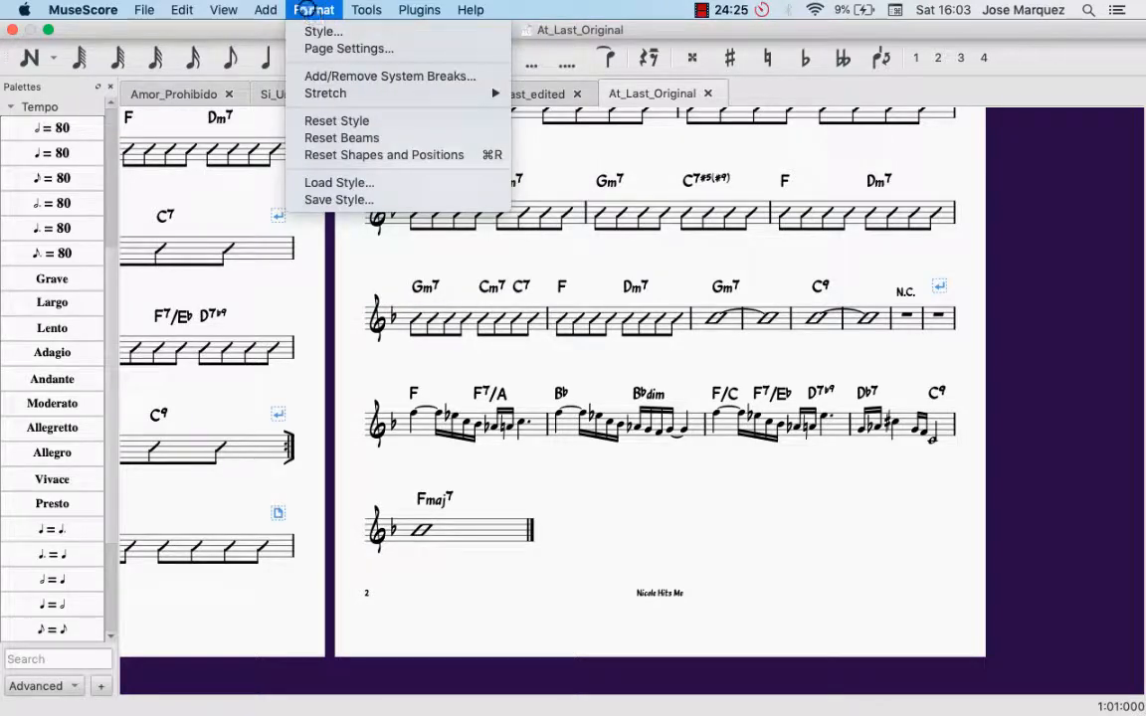
mouse_move(238, 4)
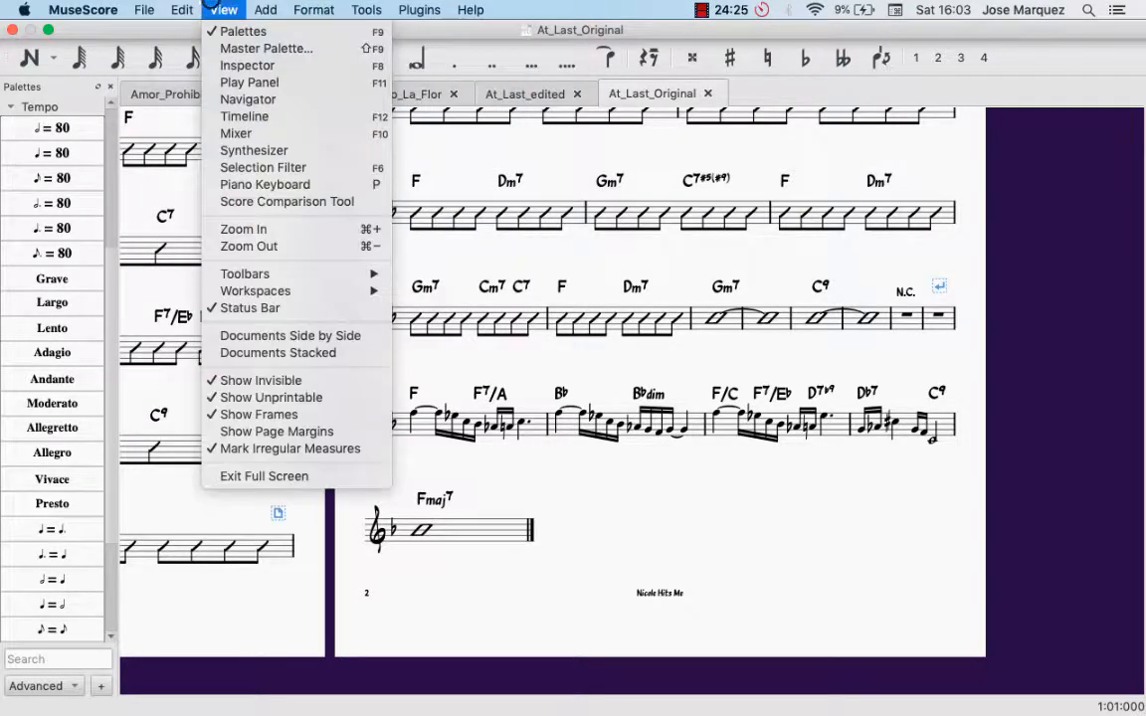
left_click(282, 104)
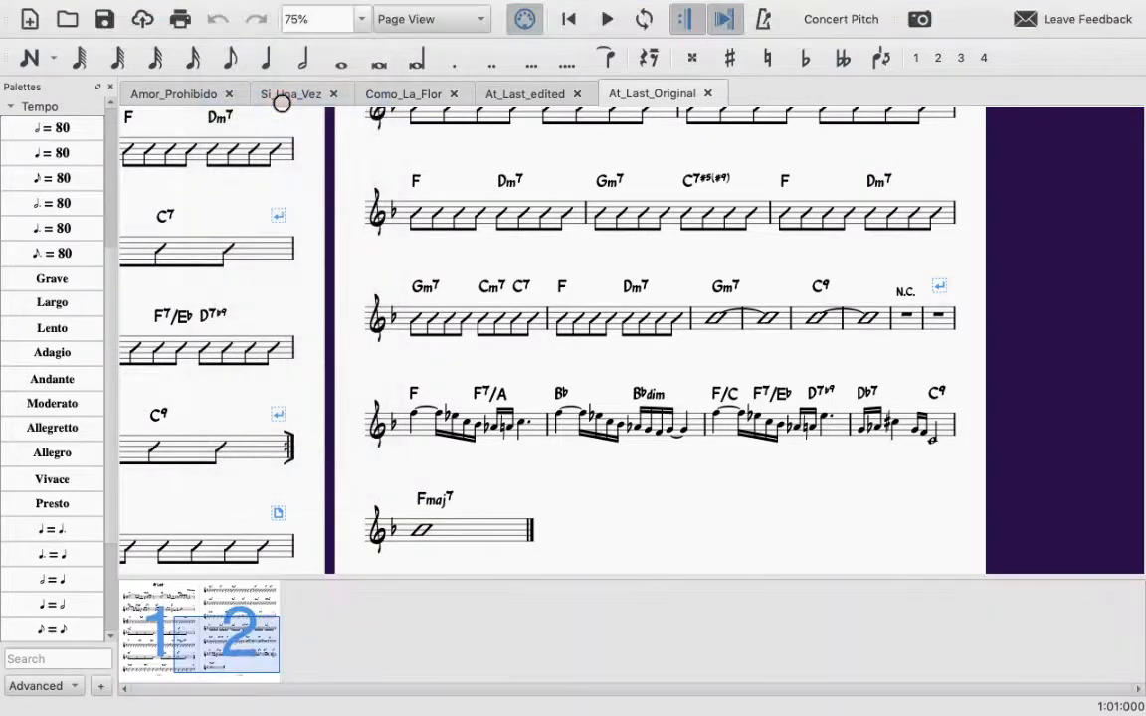
Step: Browse the score with the Navigator and return to the title and opening staves on page 1
left_click_drag(245, 639, 171, 619)
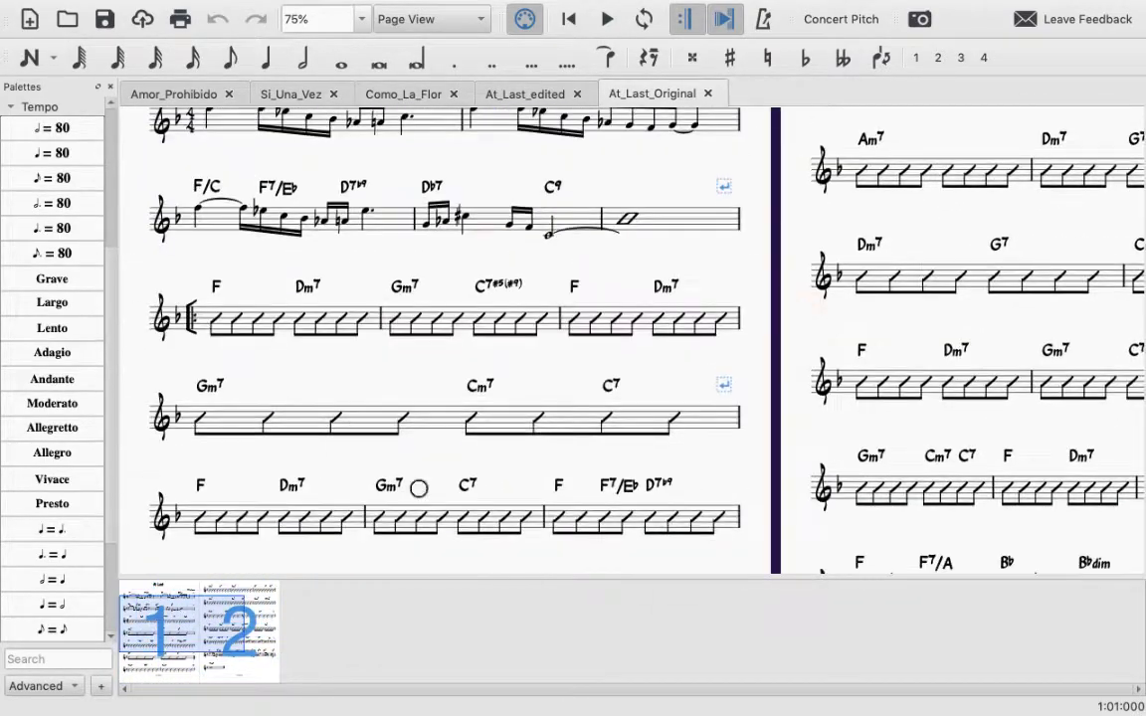
left_click(810, 305)
left_click_drag(809, 305, 595, 203)
left_click_drag(722, 178, 944, 502)
left_click(160, 606)
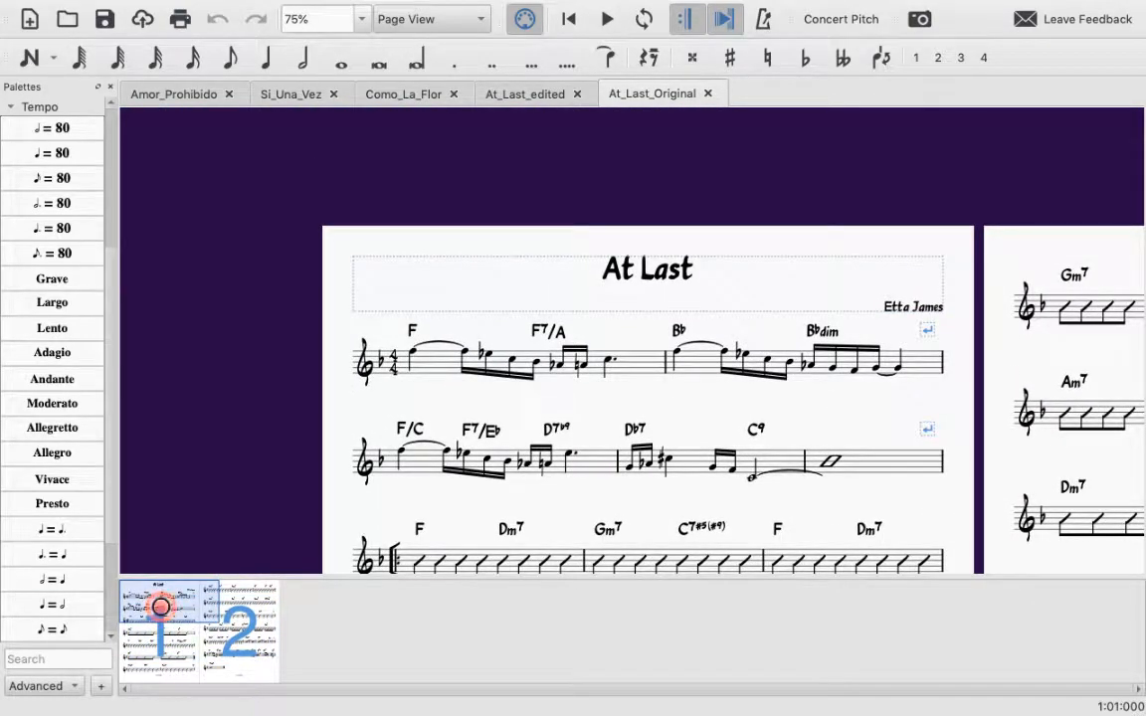
mouse_move(161, 606)
left_mouse_down()
mouse_move(140, 588)
mouse_move(255, 593)
mouse_move(244, 611)
mouse_move(295, 589)
mouse_move(225, 578)
mouse_move(154, 600)
left_mouse_up()
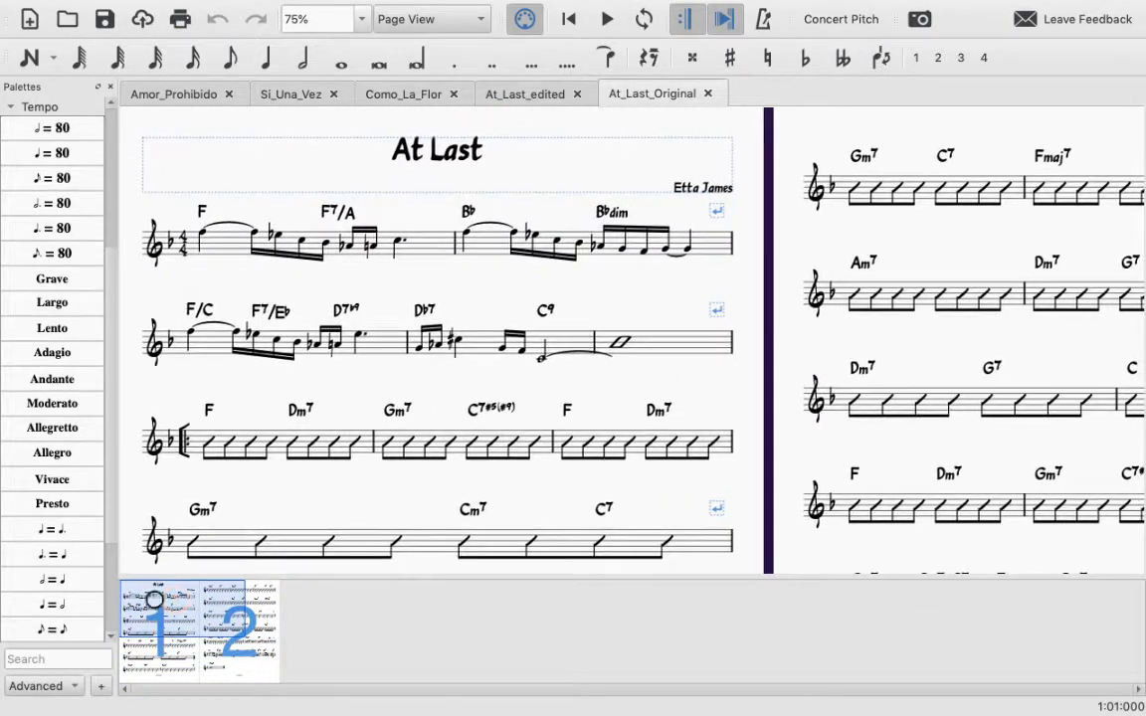
Step: Make the Navigator shorter, widen the Palettes area and collapse its Tempo group
left_click_drag(650, 573, 652, 644)
mouse_move(148, 660)
left_mouse_down()
mouse_move(135, 670)
mouse_move(155, 665)
left_mouse_up()
left_click_drag(115, 250, 153, 271)
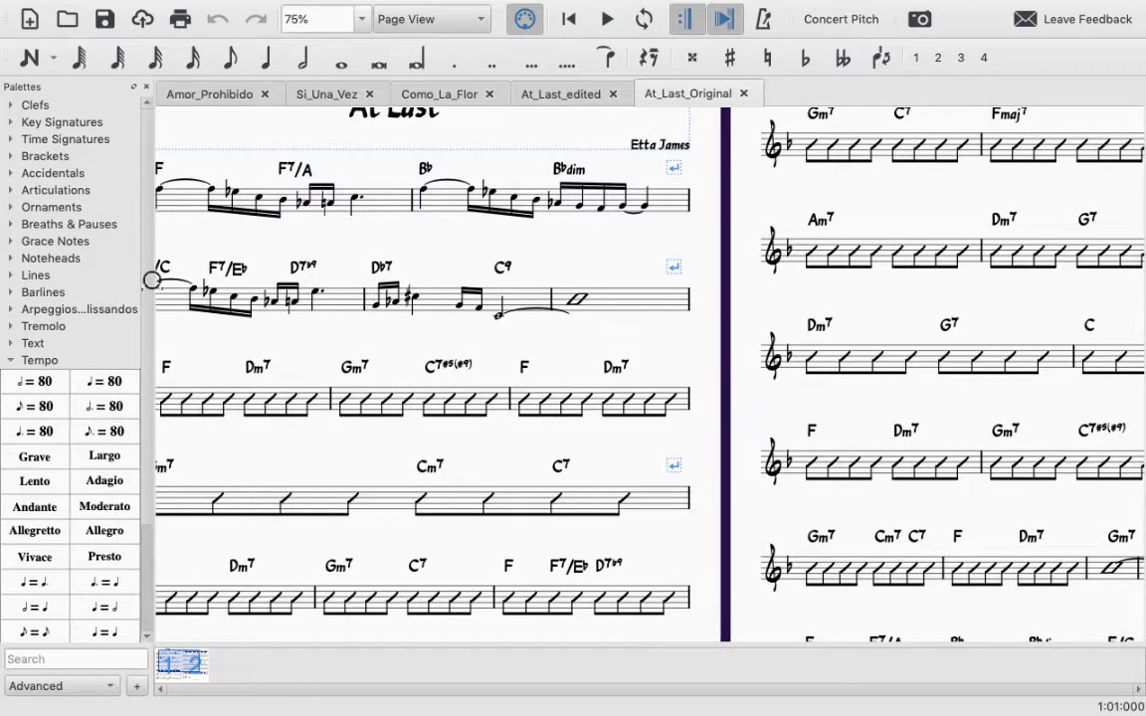
scroll(120, 406, "down", 5)
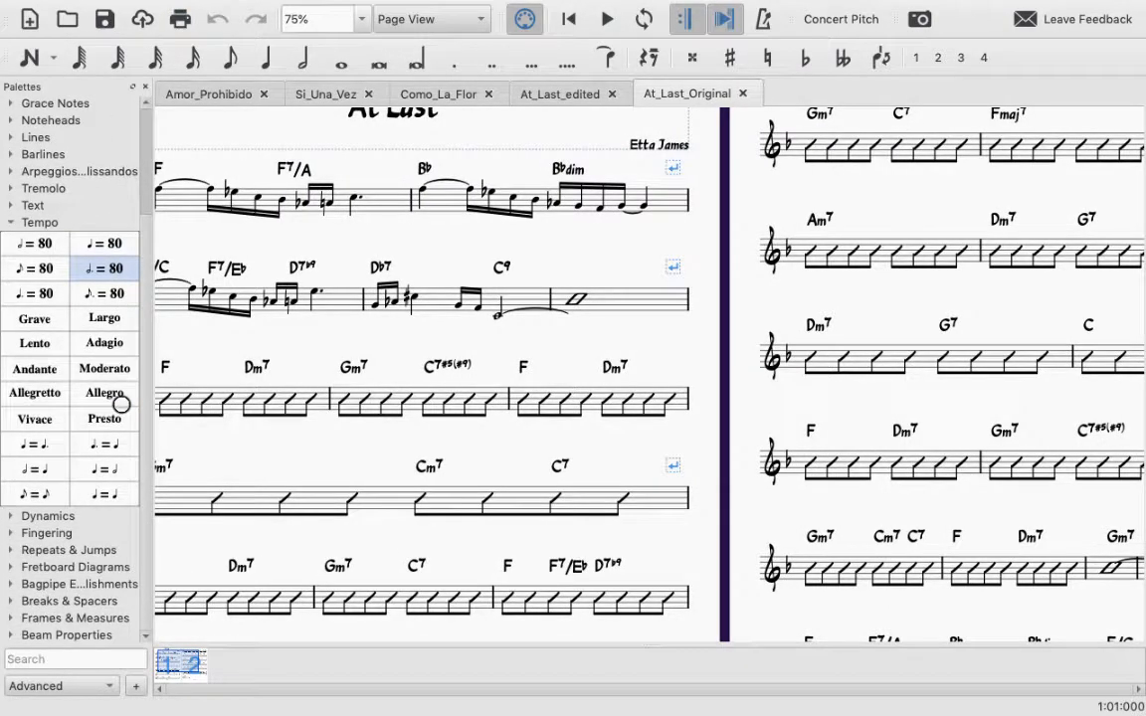
left_click(28, 220)
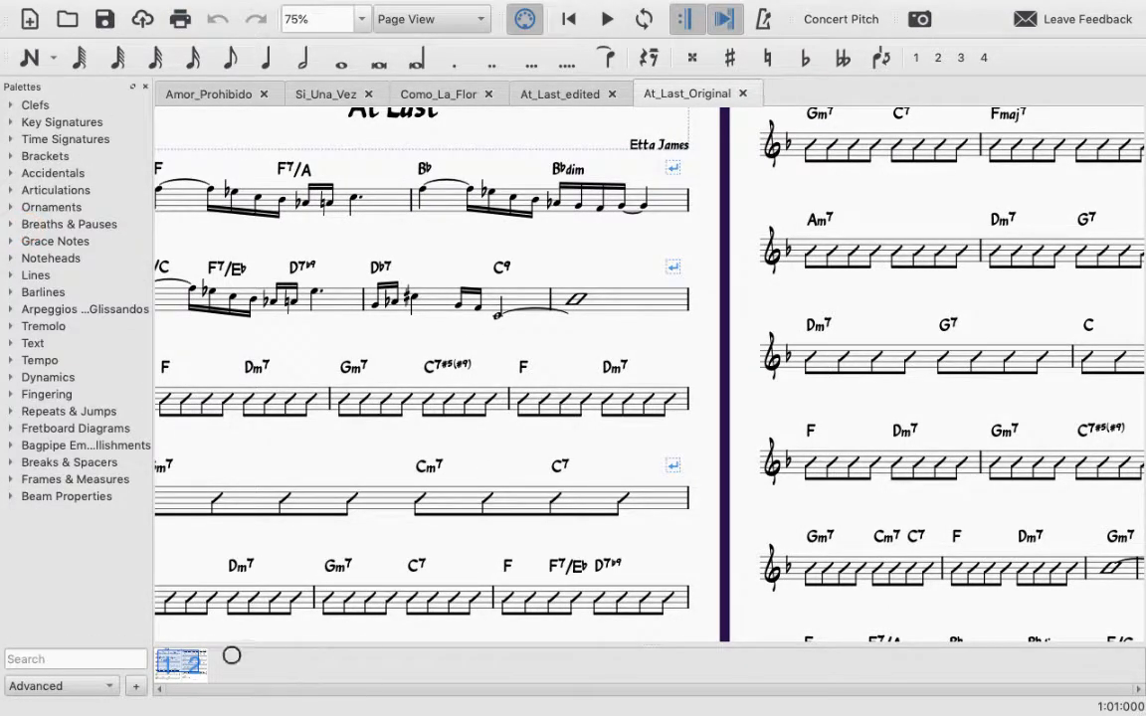
left_click_drag(212, 646, 211, 624)
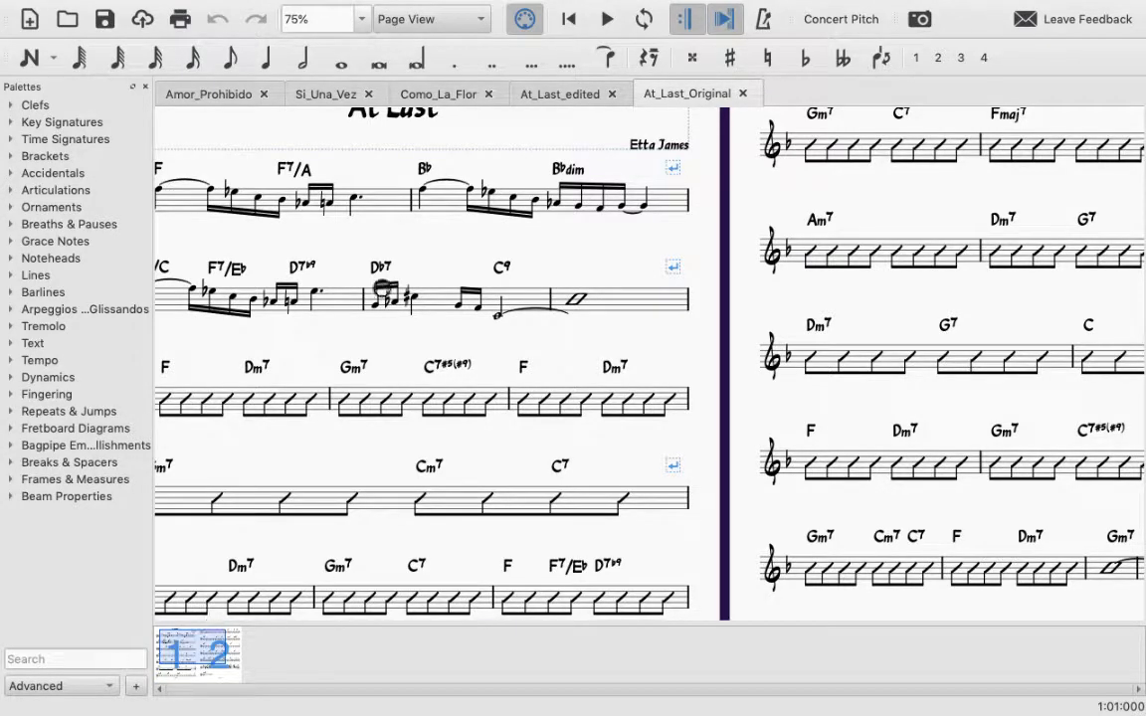
Step: Play back the original score briefly from the first note of measure 2
scroll(344, 257, "up", 3)
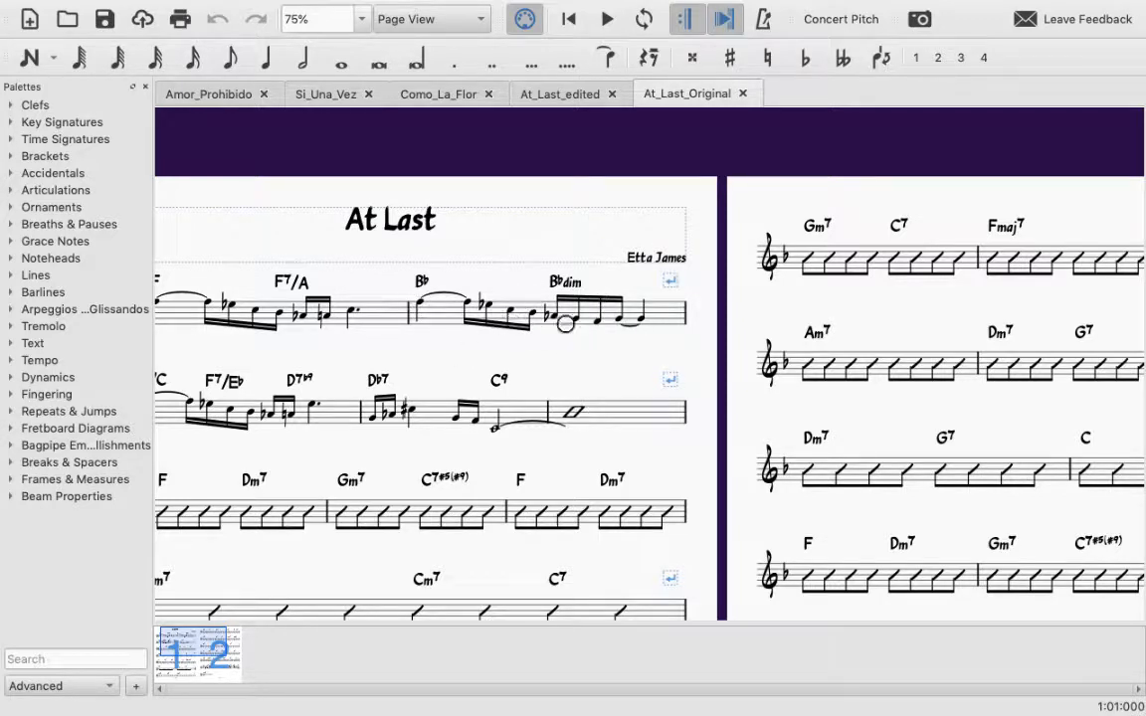
left_click(421, 302)
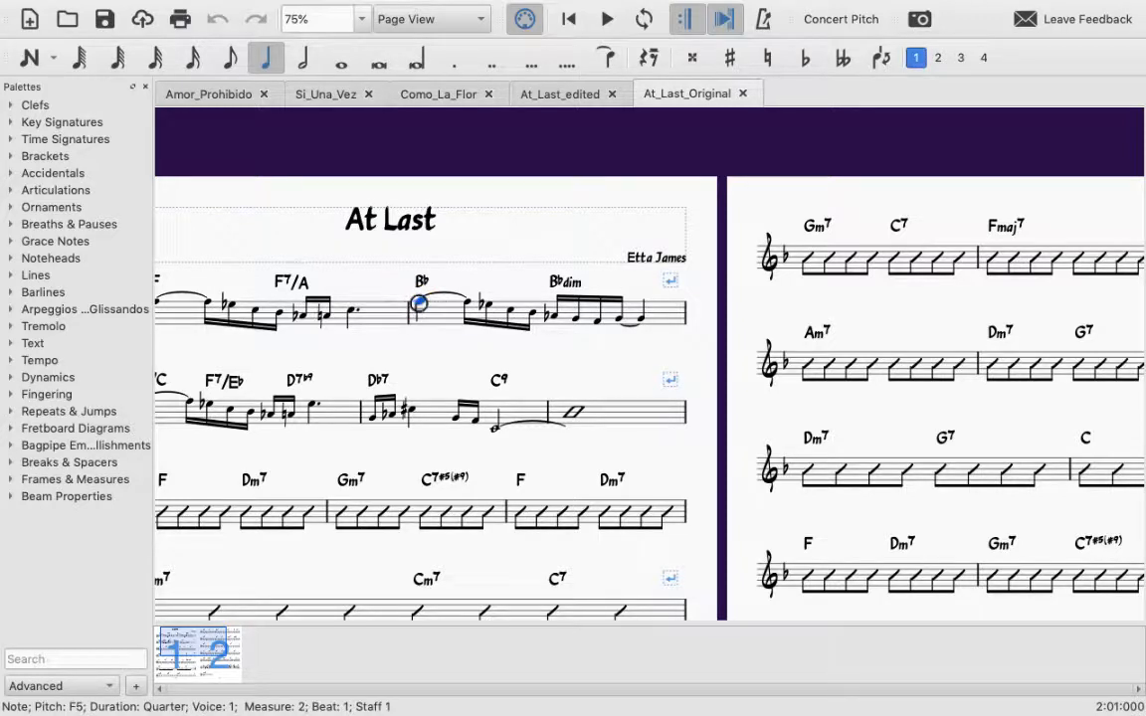
key("space")
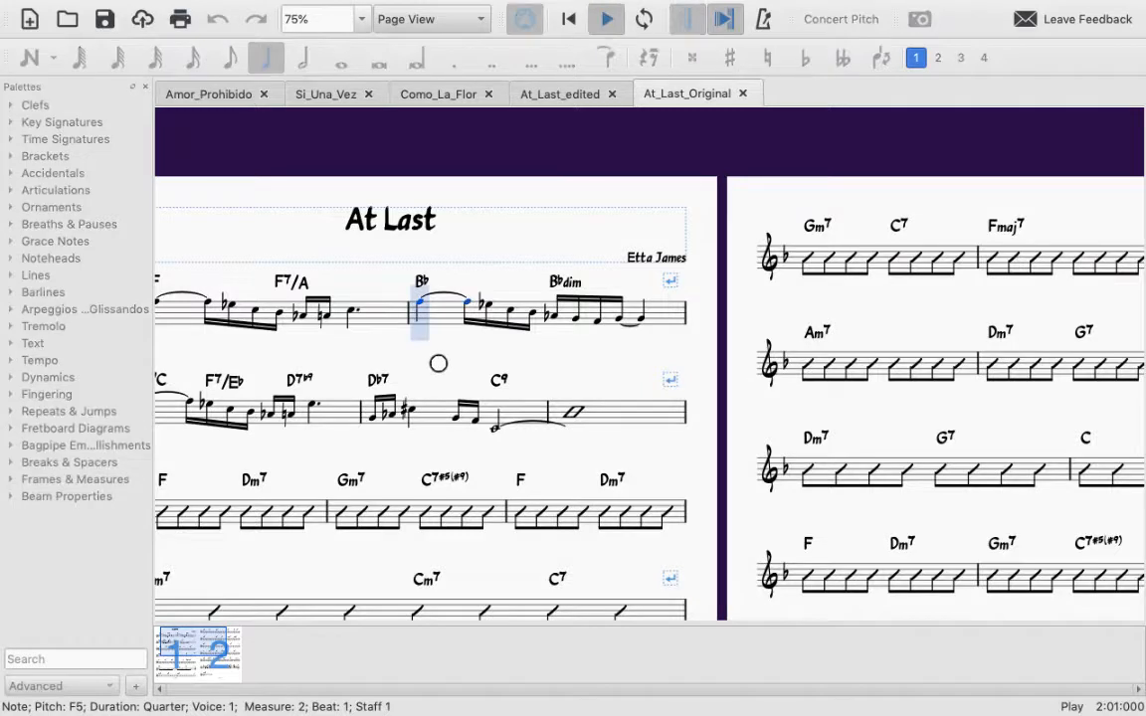
key("space")
Step: Turn on the metronome and replay measure 2 from its first note
left_click(764, 19)
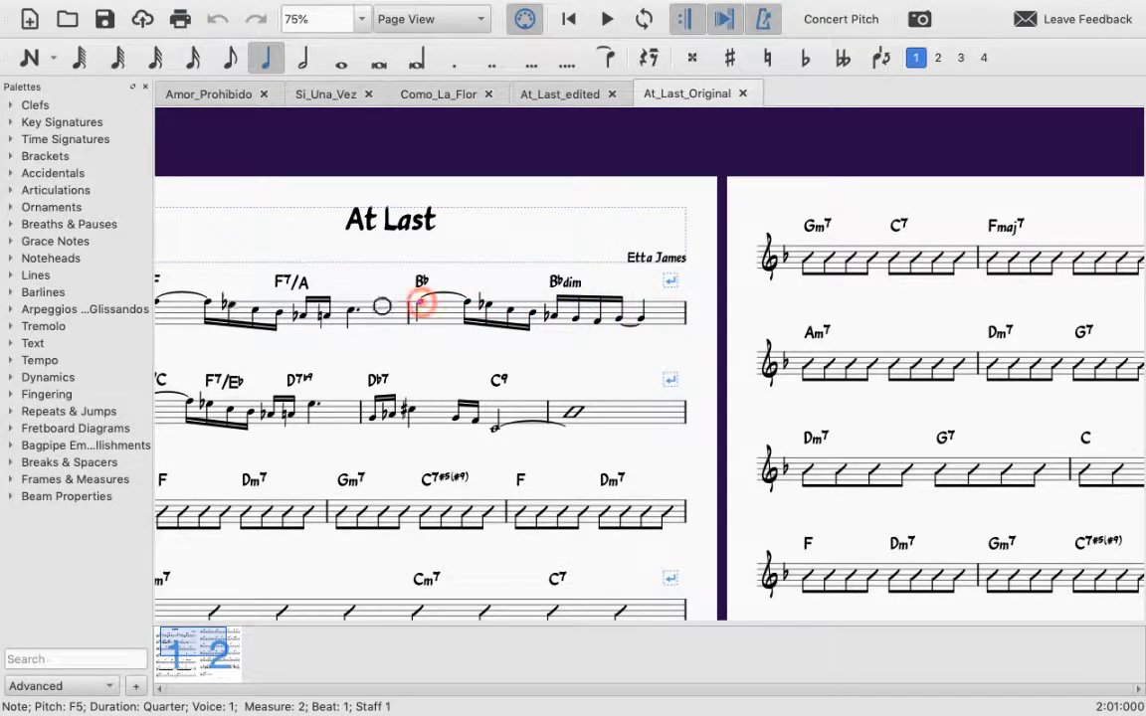
left_click(422, 302)
key("space")
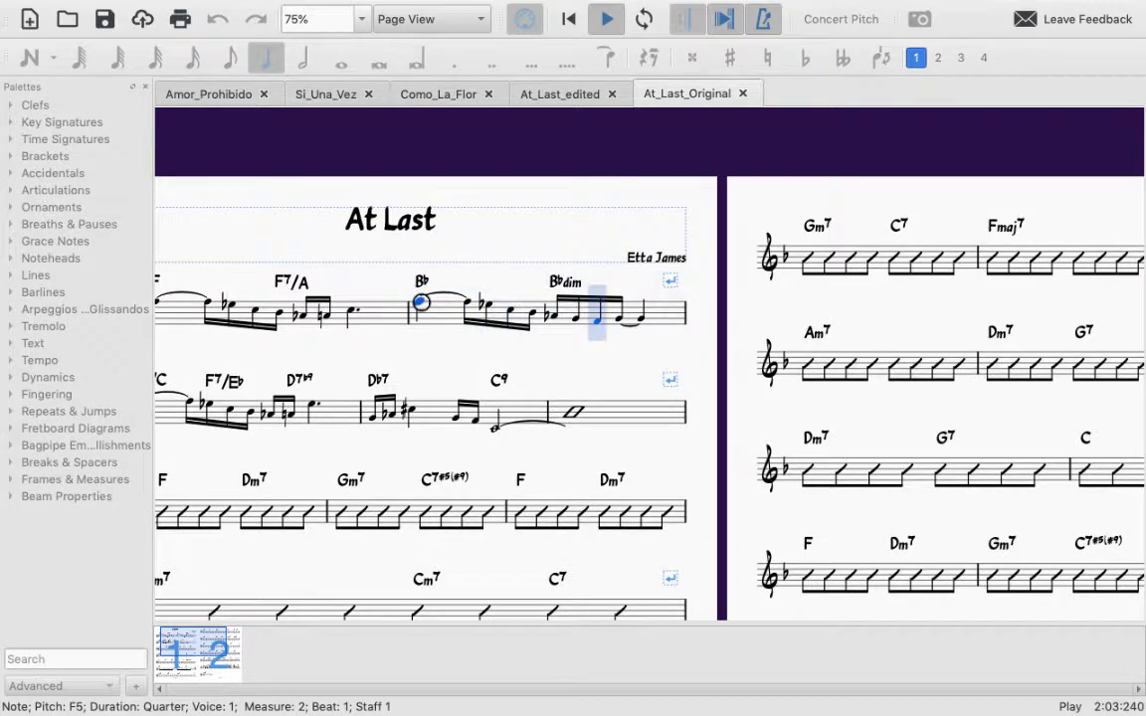
key("space")
Step: Switch to the At_Last_edited score and play back measure 2 from its first note for comparison
left_click(545, 93)
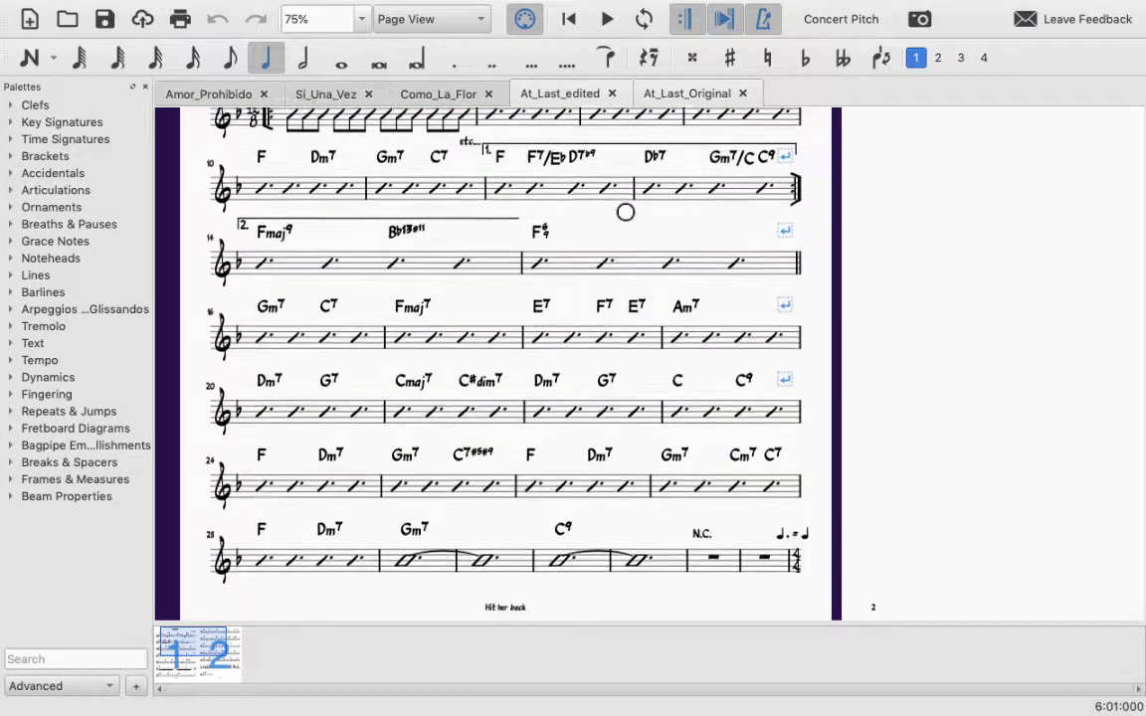
scroll(624, 210, "up", 10)
left_click(534, 438)
key("space")
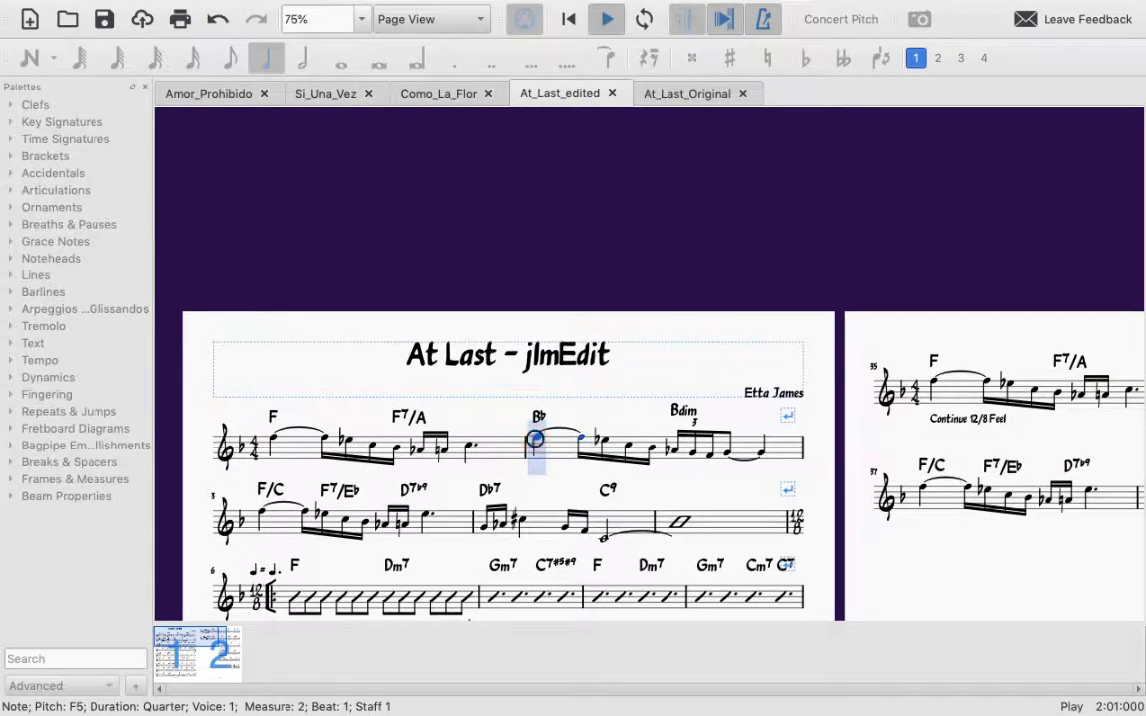
key("space")
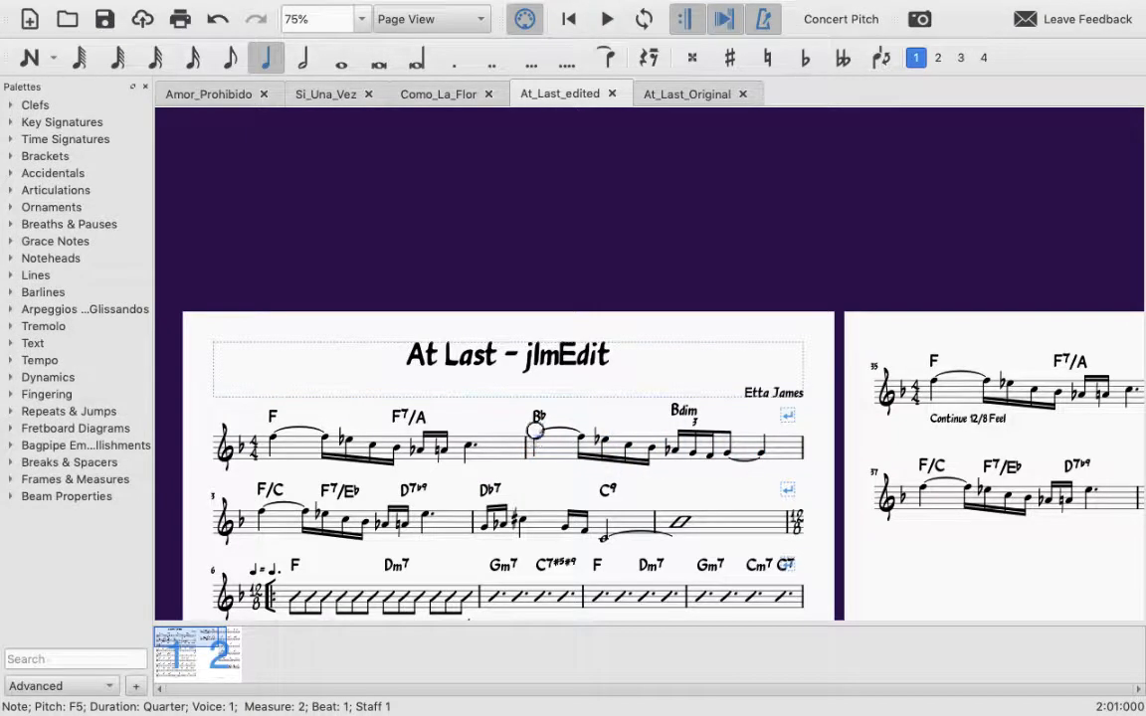
left_click_drag(816, 322, 794, 156)
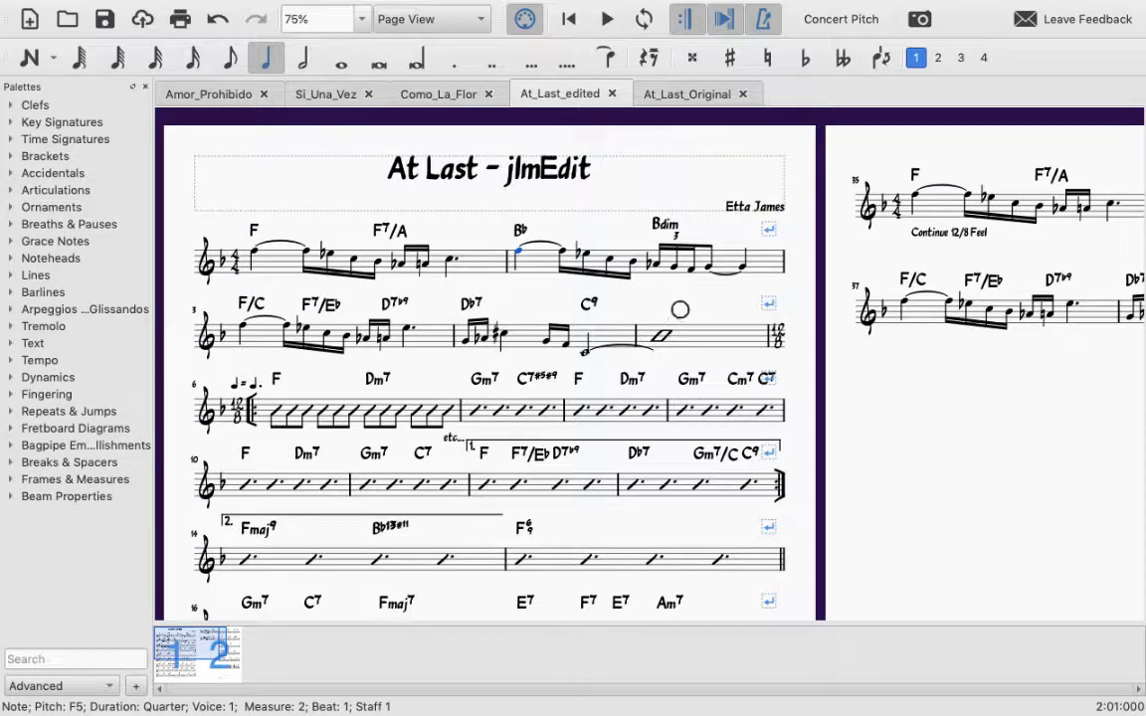
Step: In the At_Last_Original score, delete the first three sixteenth notes of beat 3 in measure 2
left_click(660, 93)
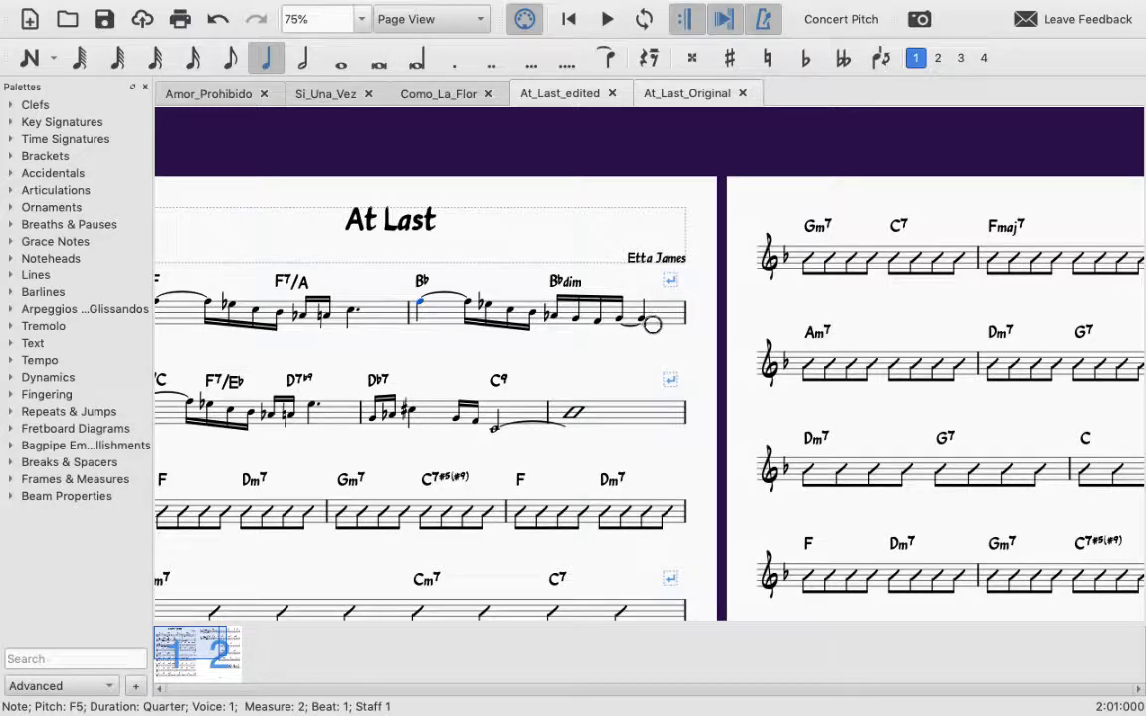
left_click(598, 323)
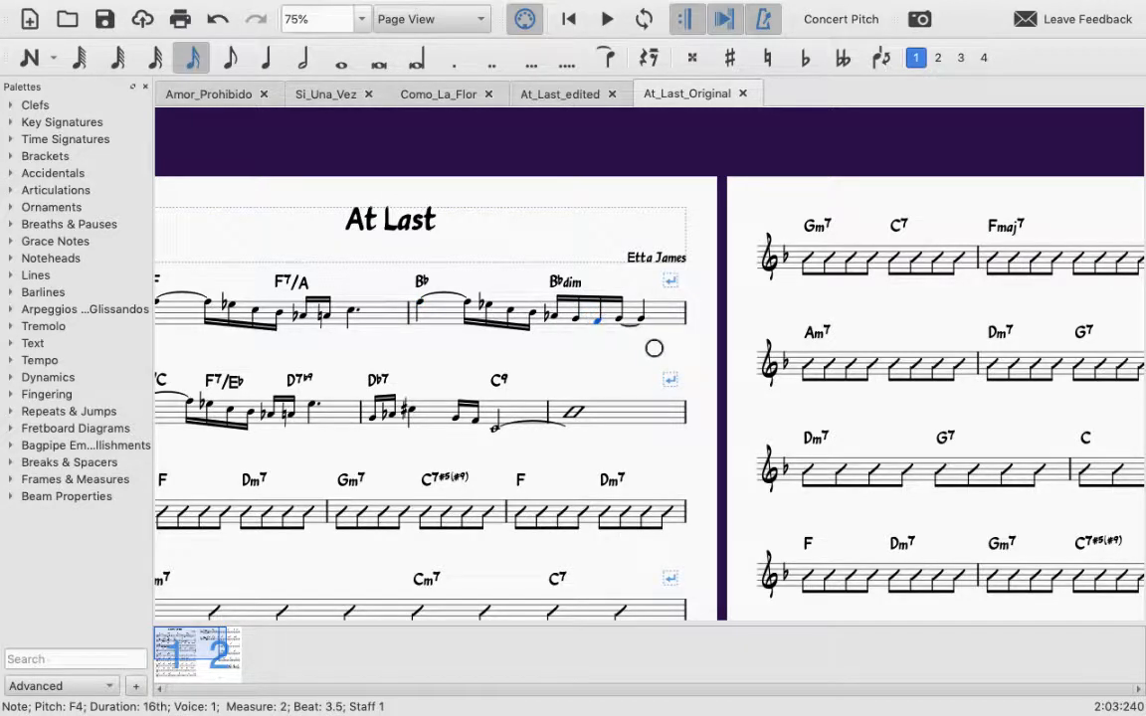
left_click(573, 317)
left_click(596, 320)
key("Delete")
key("Left")
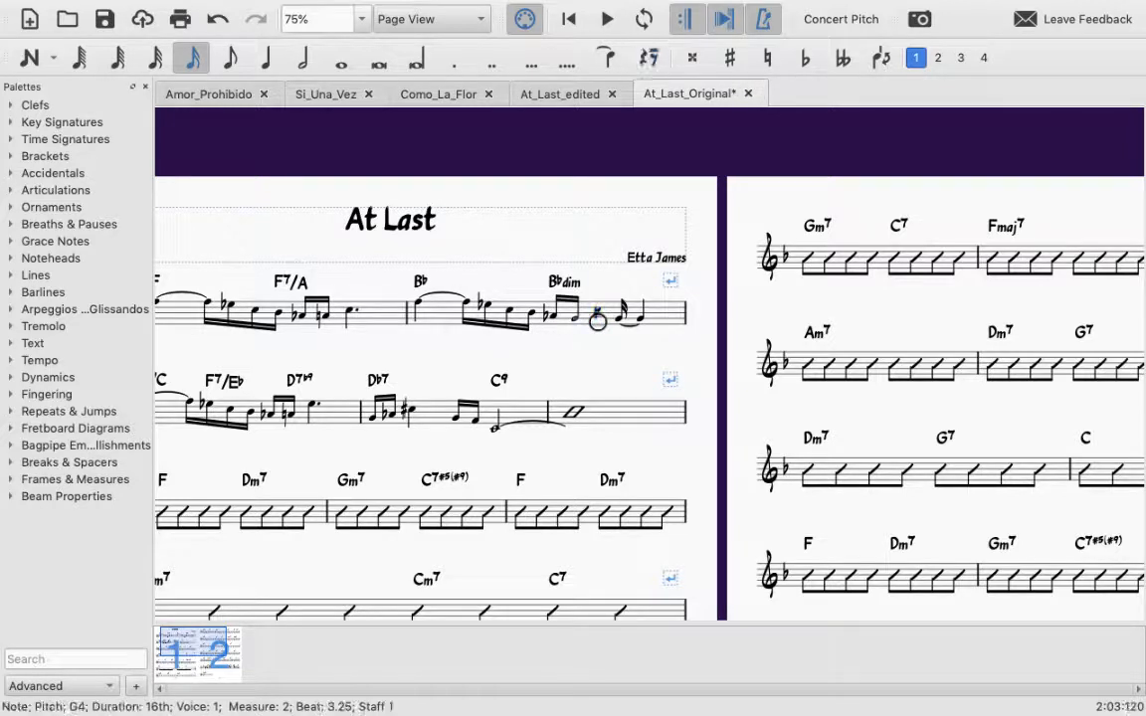
key("Delete")
key("Left")
key("Delete")
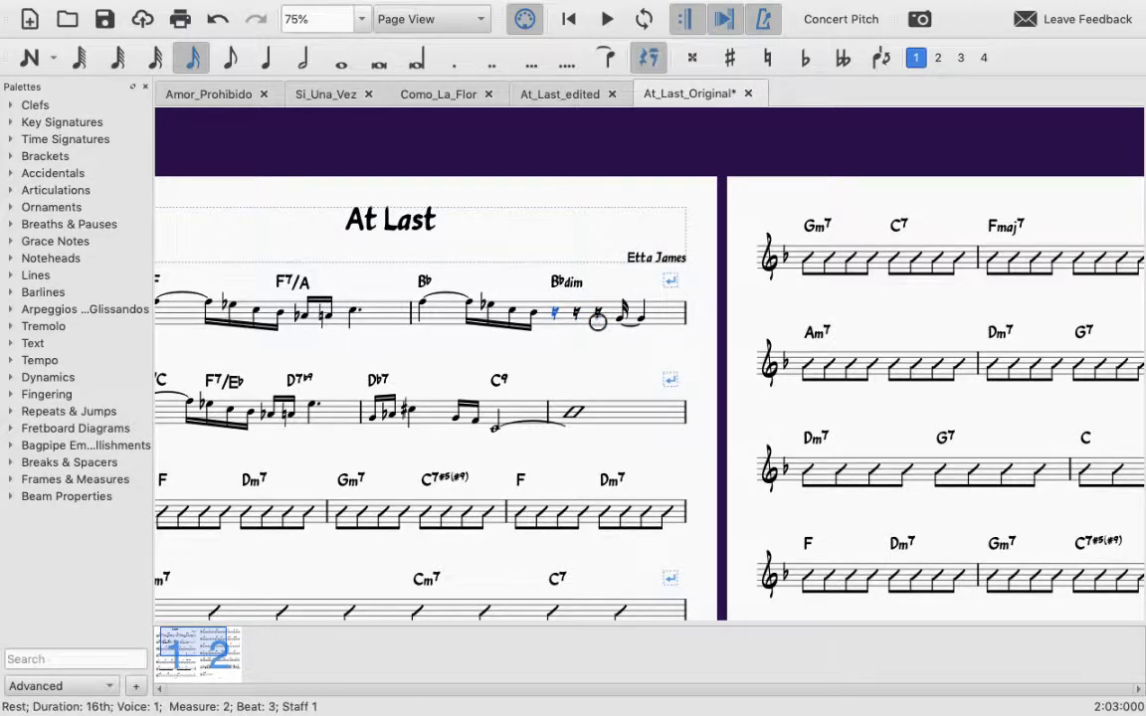
Step: Change the first rest on beat 3 of measure 2 to an eighth and divide it into a sixteenth-note triplet
left_click(224, 62)
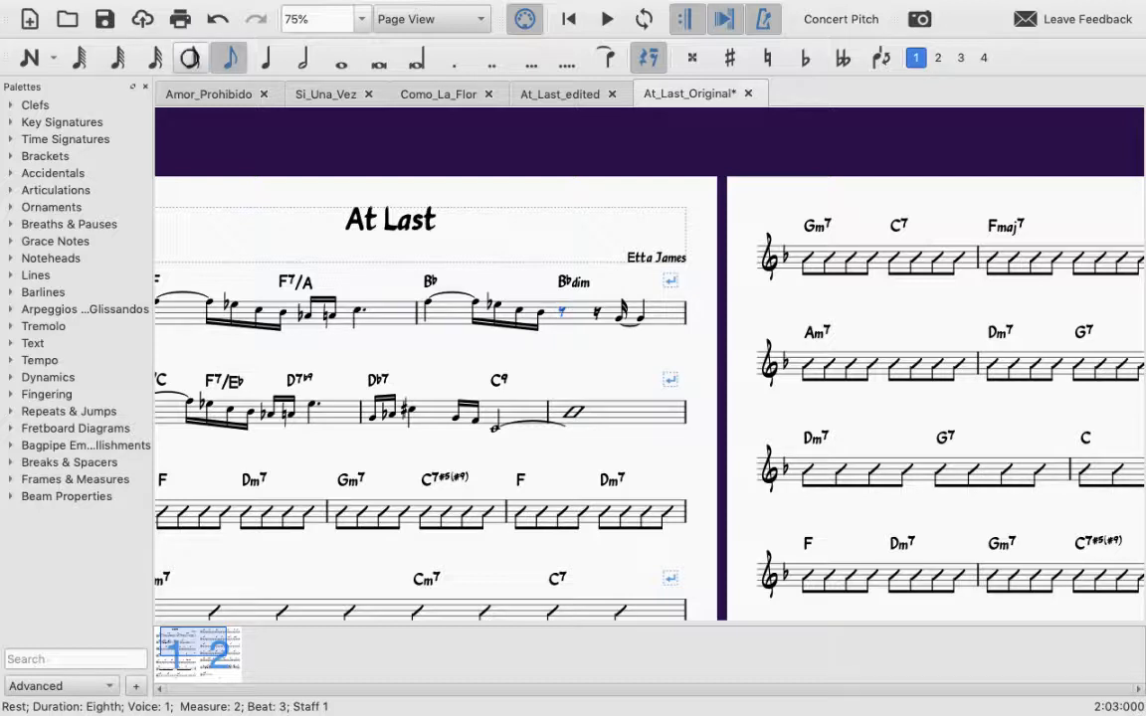
left_click(236, 60)
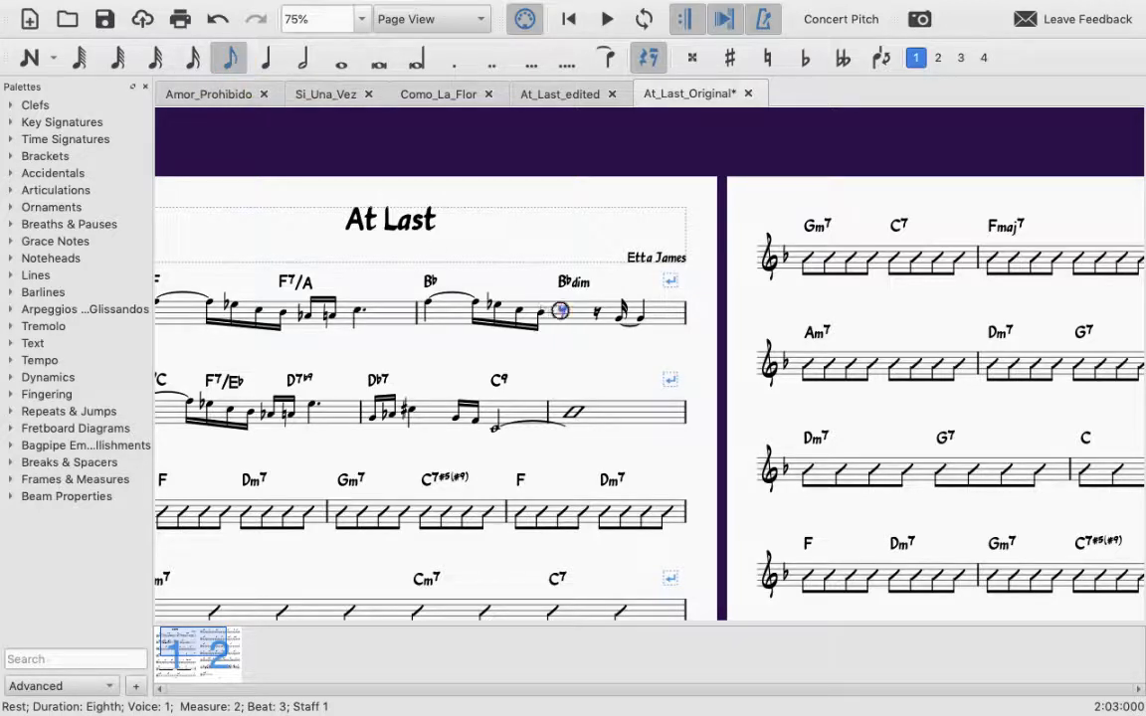
left_click(560, 310)
key("ctrl+3")
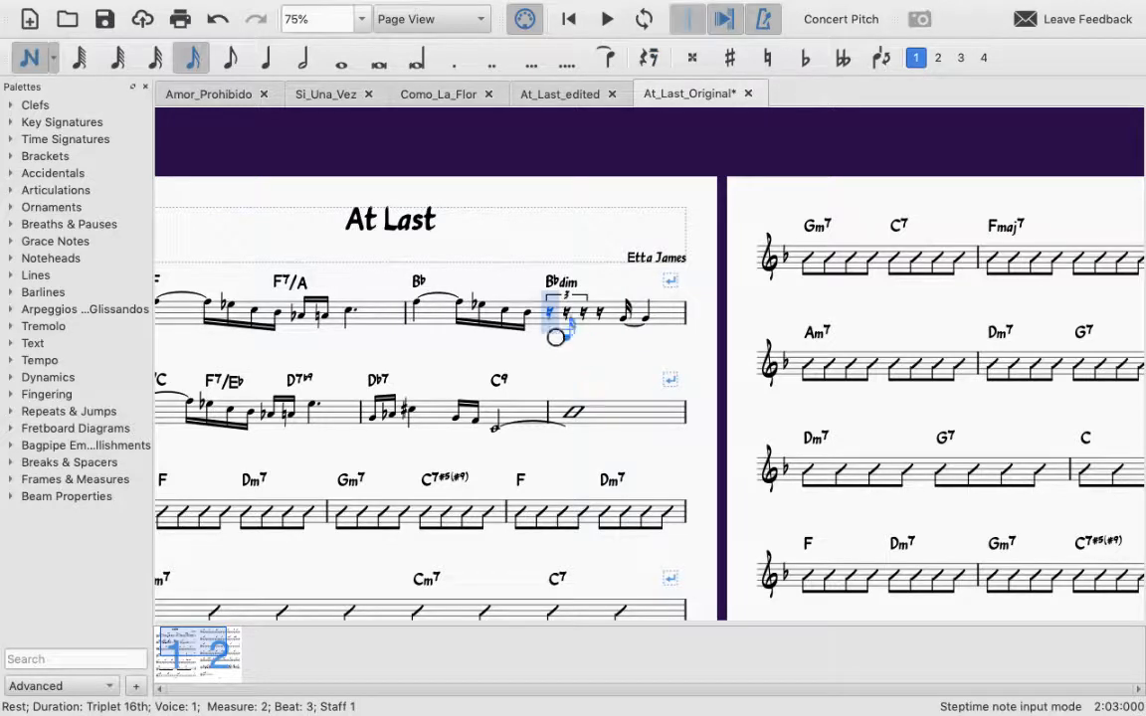
key("Escape")
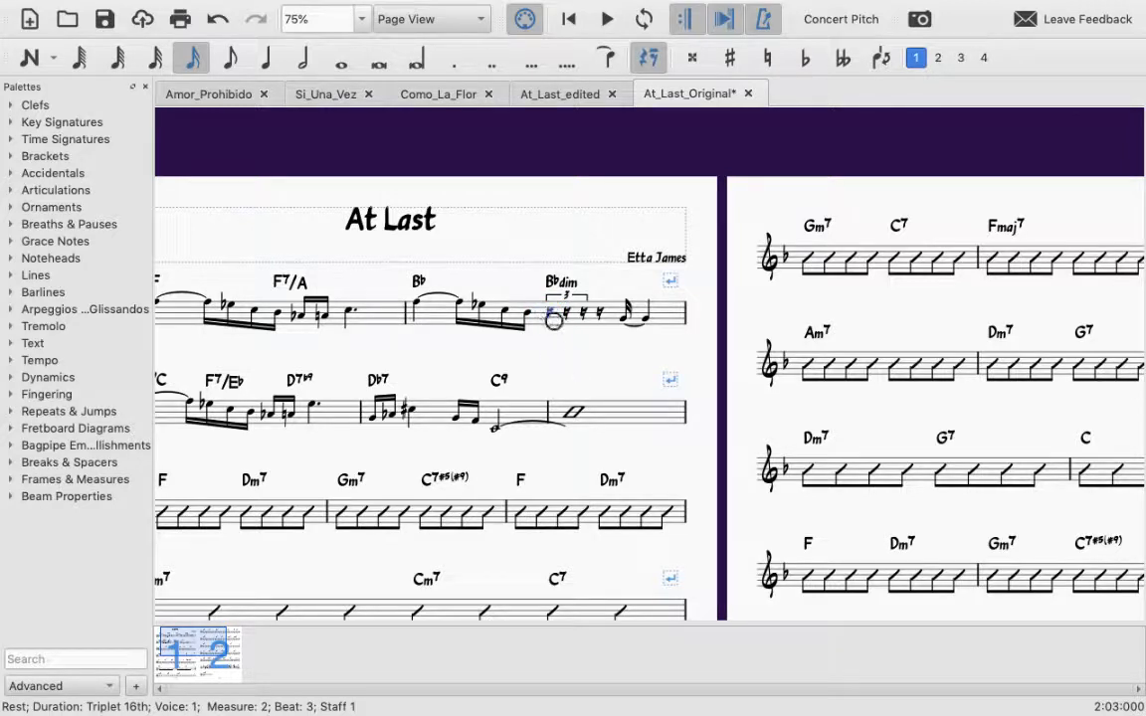
Step: Enter the note A4 as the first sixteenth of the triplet in measure 2
key("n")
key("a")
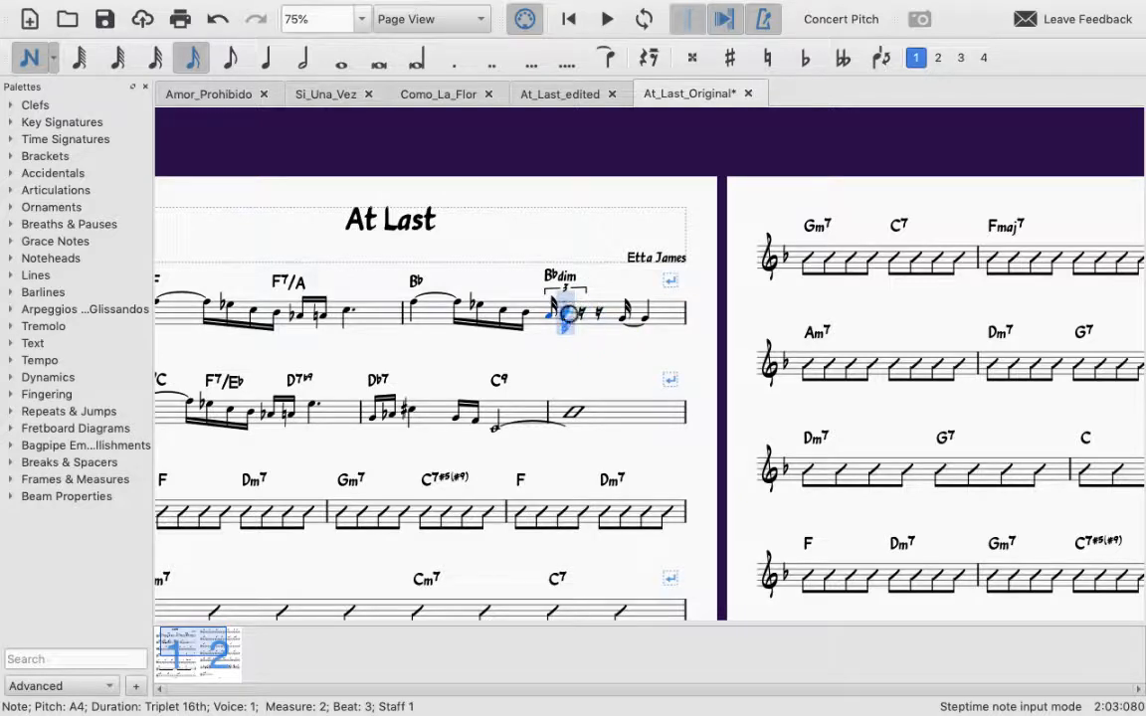
key("Escape")
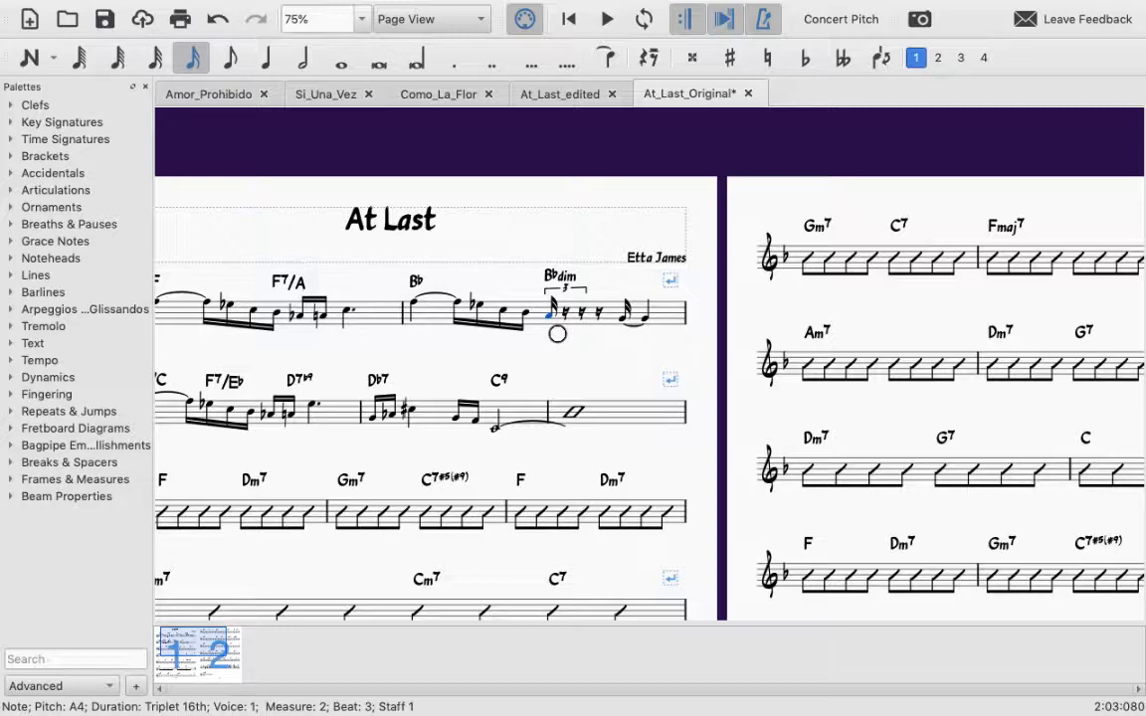
Step: Step through the notes and rests around the new triplet and check measure 2 in the At_Last_edited score
left_click_drag(660, 335, 658, 307)
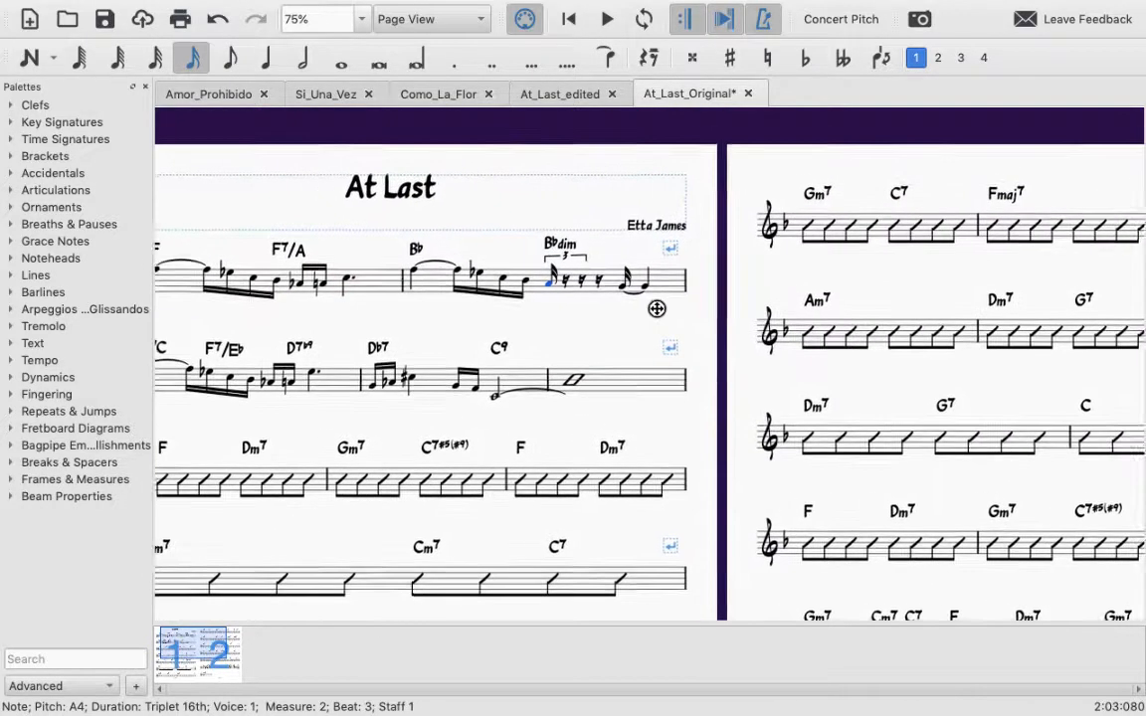
left_click(544, 290)
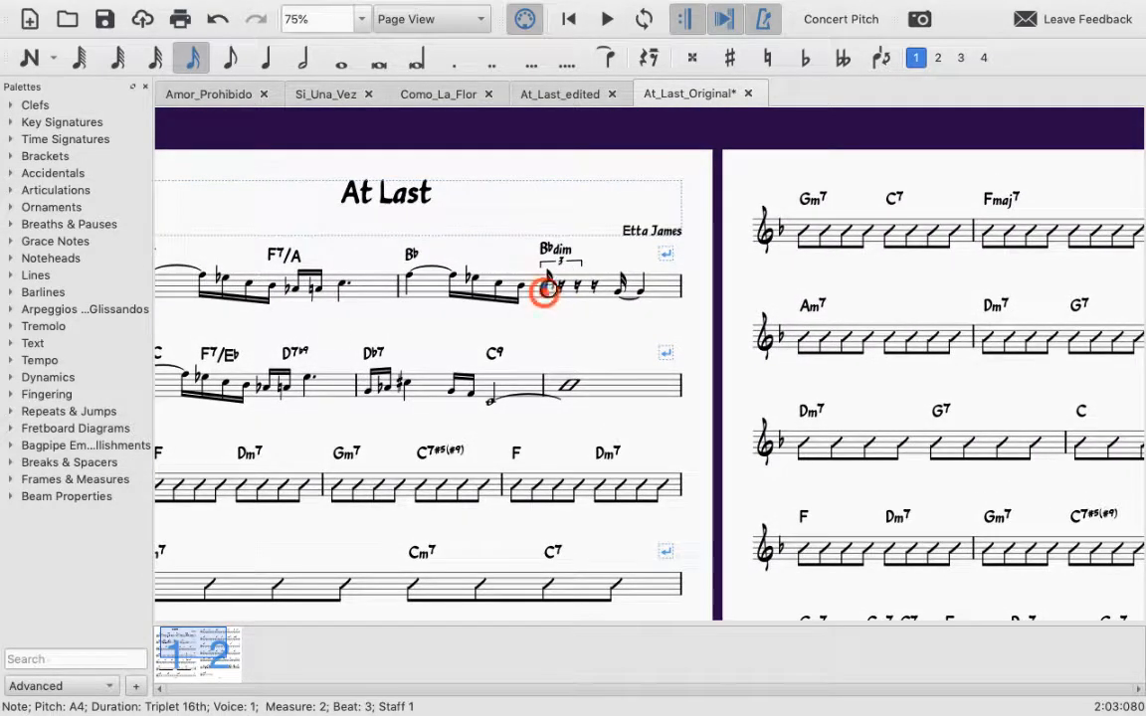
key("Right")
key("Right")
key("Left")
key("Left")
key("Left")
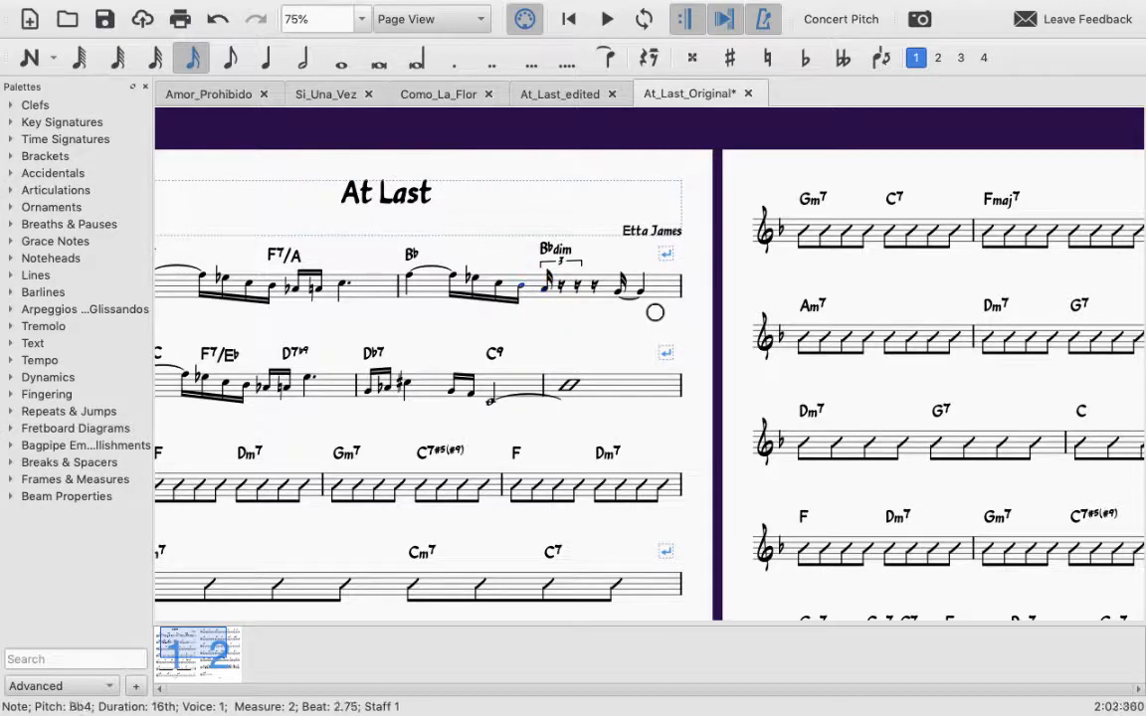
key("Right")
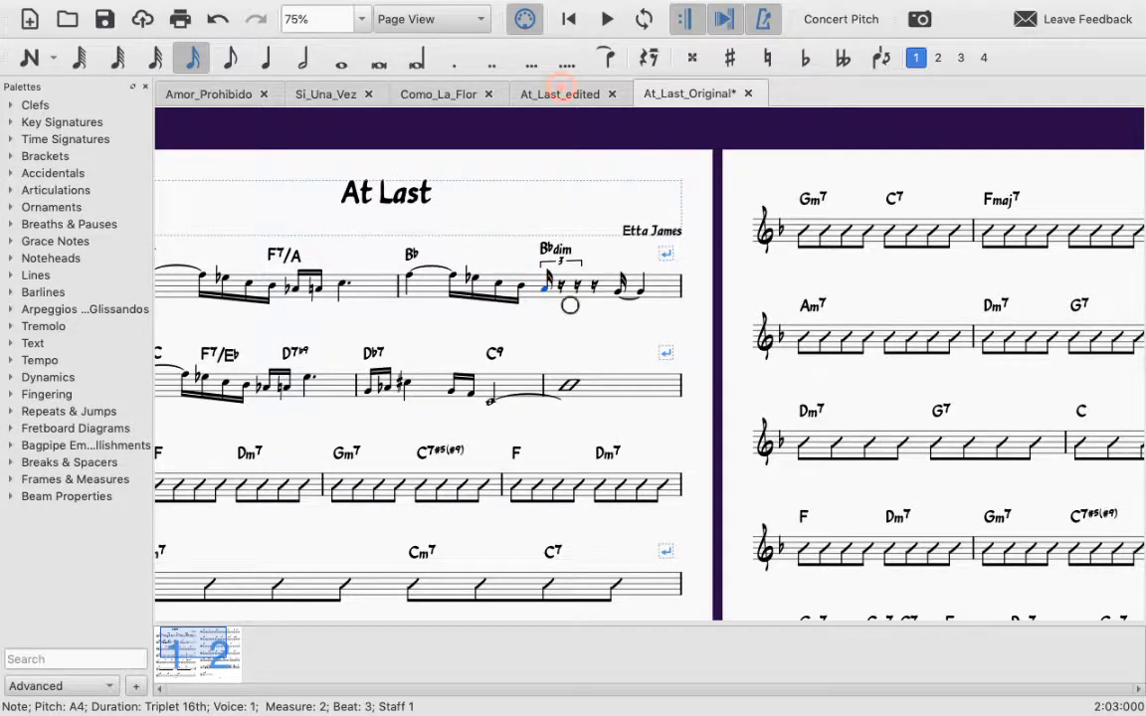
left_click(562, 87)
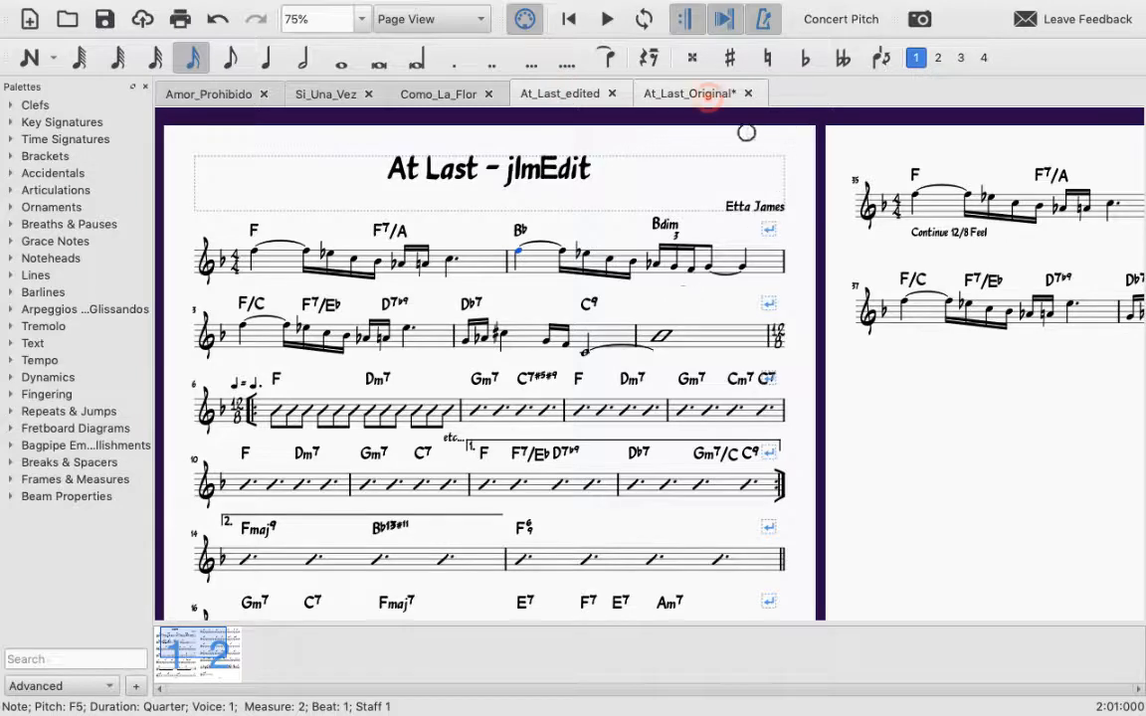
Step: In the At_Last_Original score, enter G4 as the triplet's second sixteenth in measure 2 and flatten its first note to Ab4
left_click(708, 95)
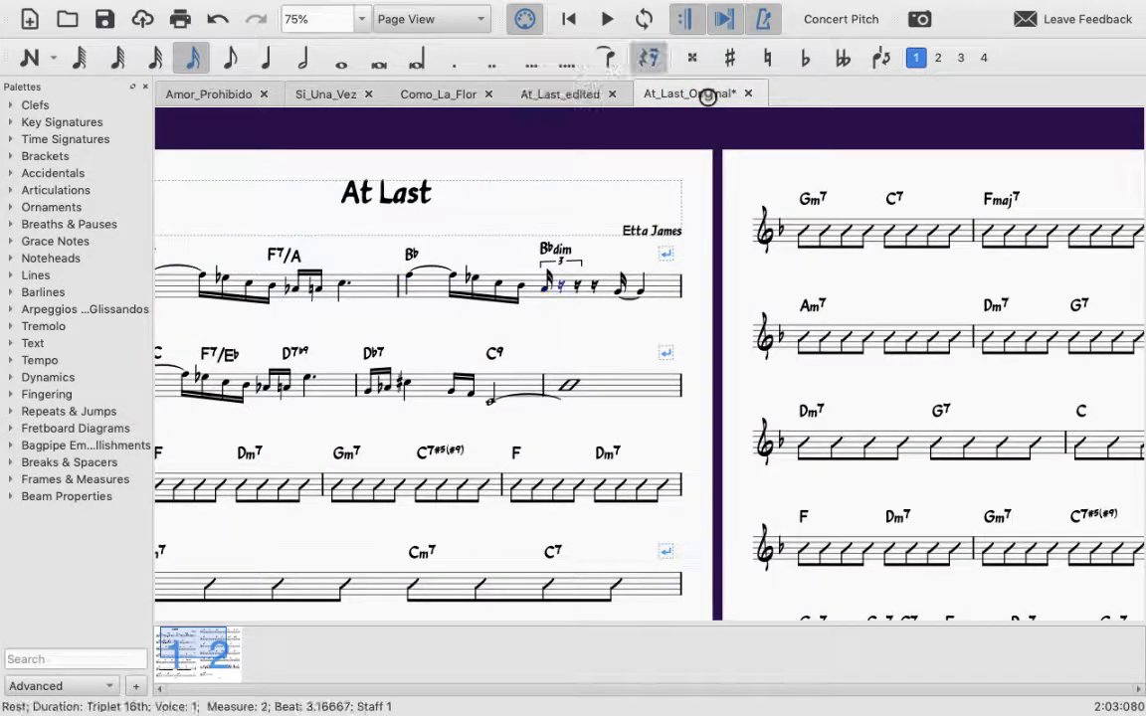
key("n")
key("g")
key("Left")
key("Left")
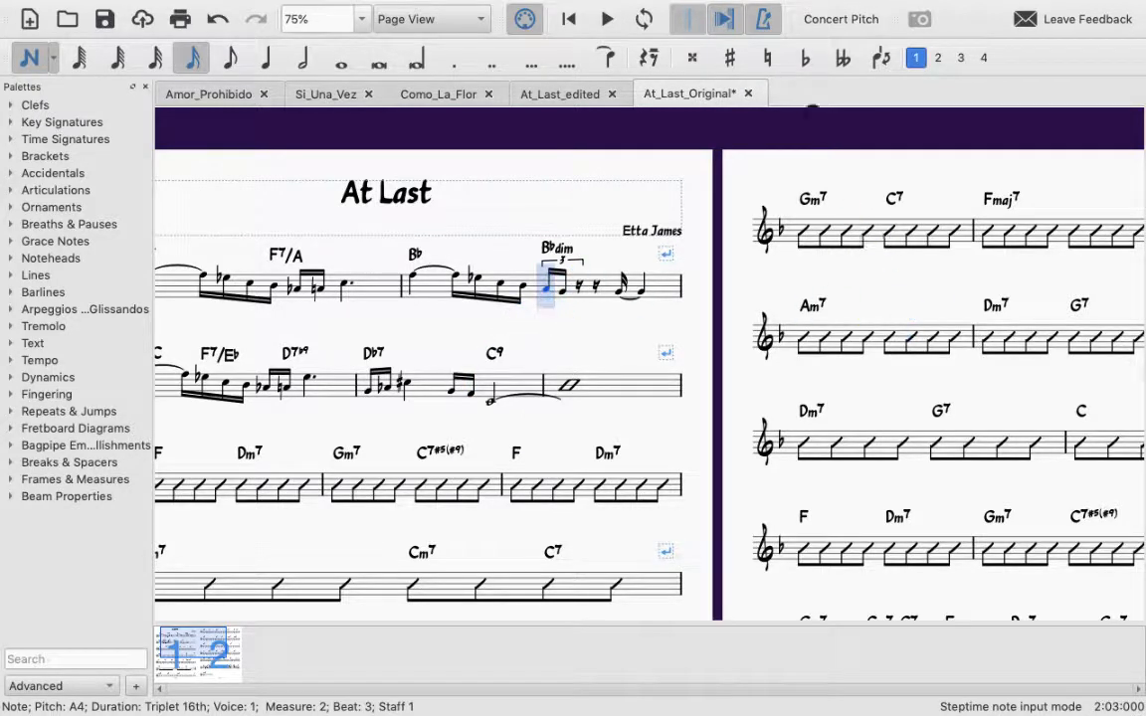
left_click(810, 58)
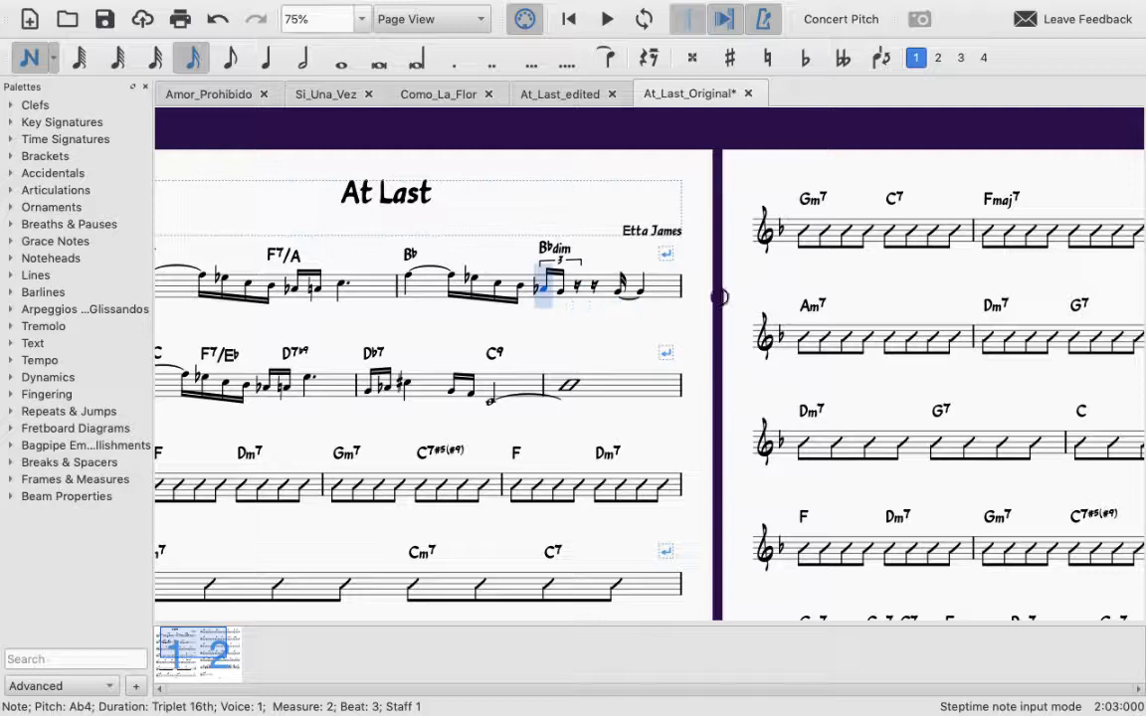
Step: Enter F4 as the third sixteenth of the triplet on beat 3 of measure 2
key("Right")
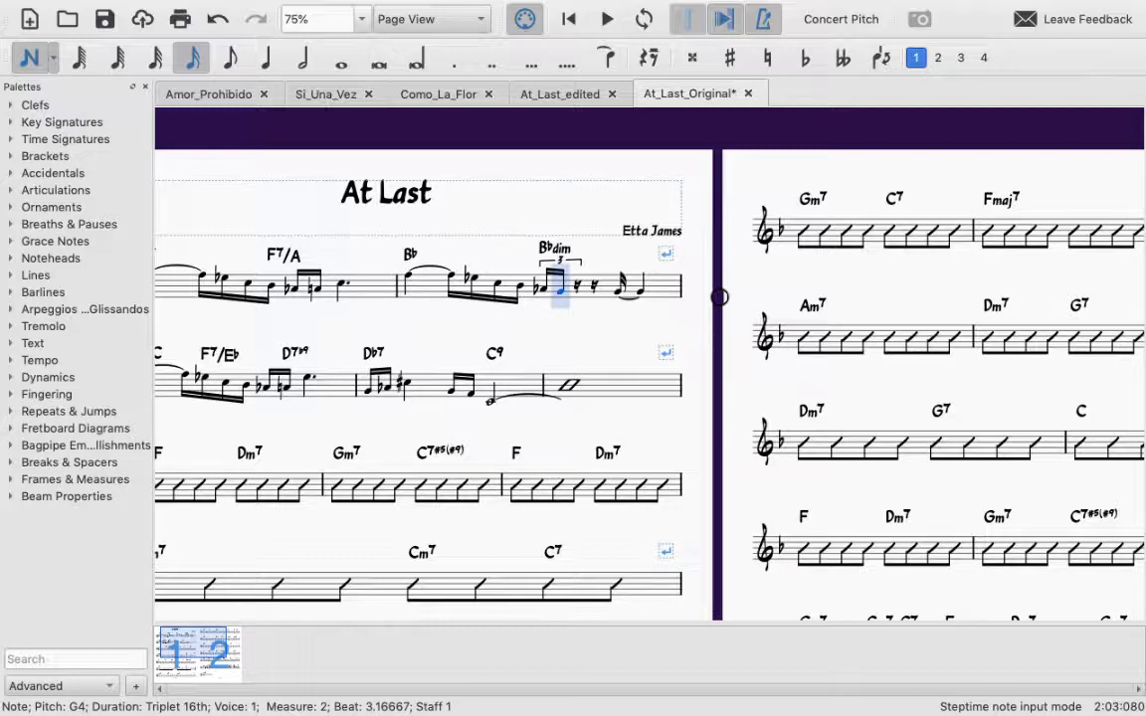
key("Left")
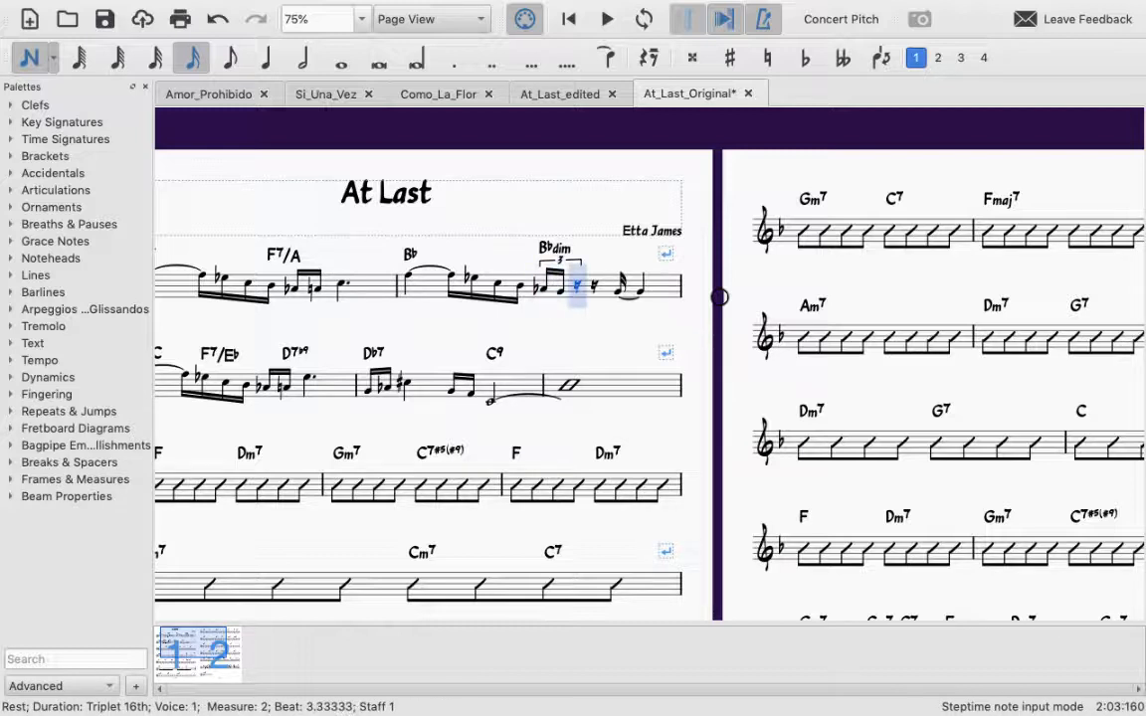
key("f")
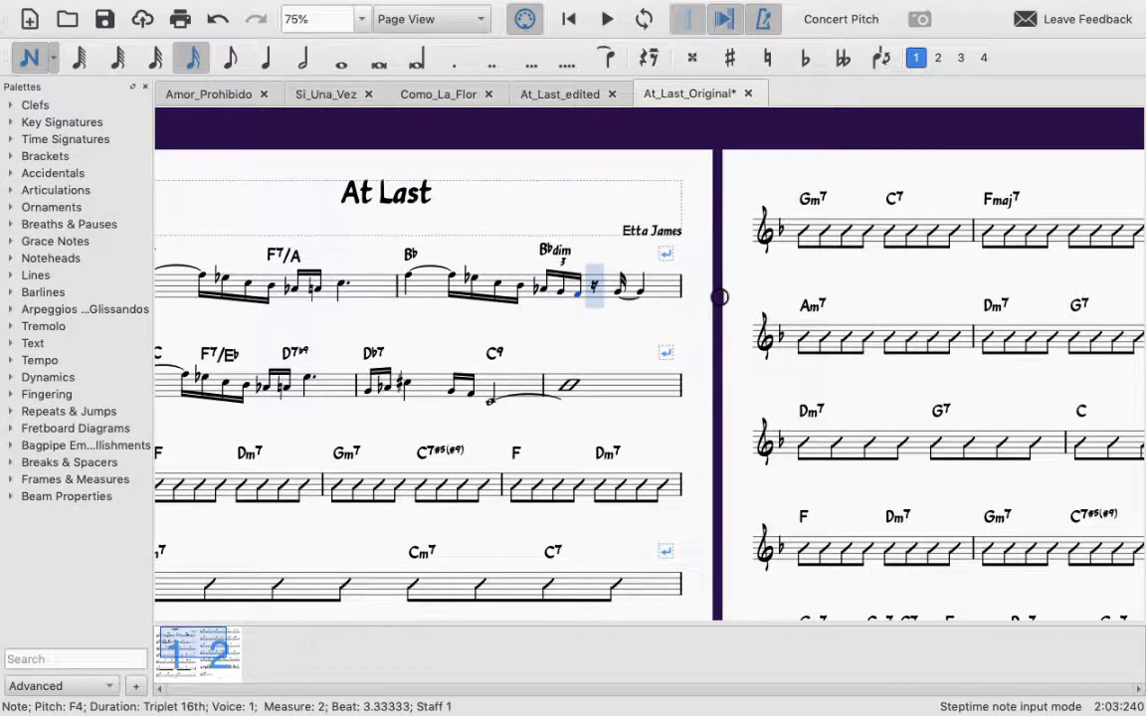
Step: Comparing with At_Last_edited, change the rest after the triplet to an eighth and replace it with the note G4
left_click(545, 94)
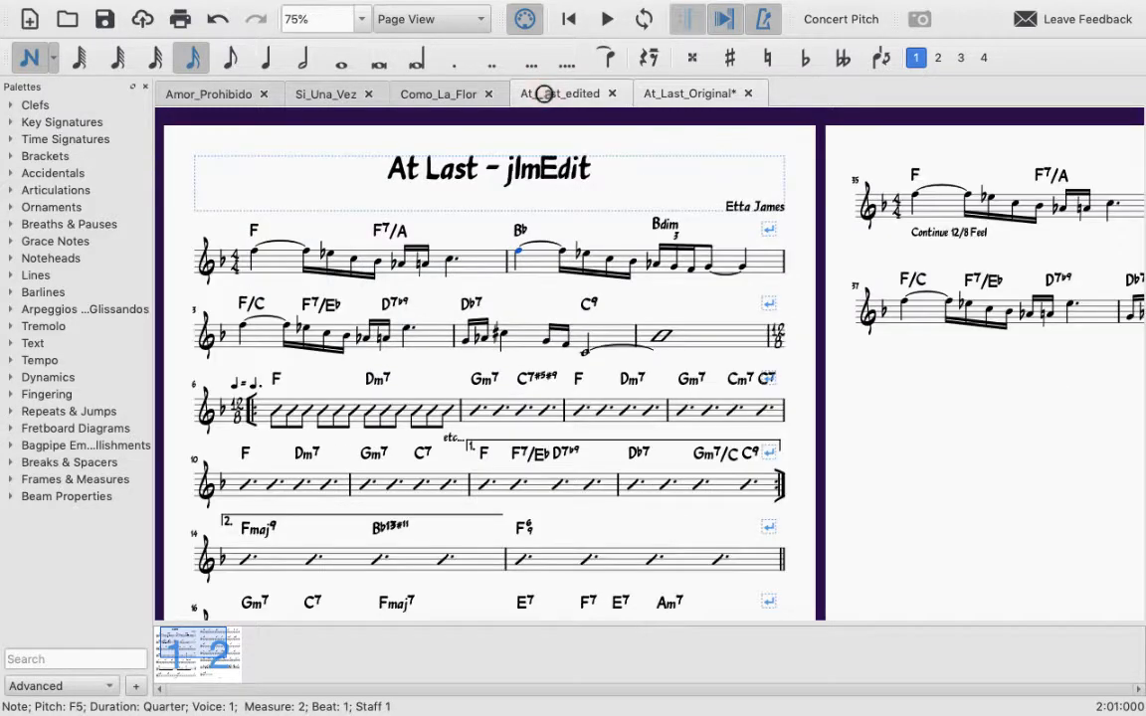
left_click(643, 94)
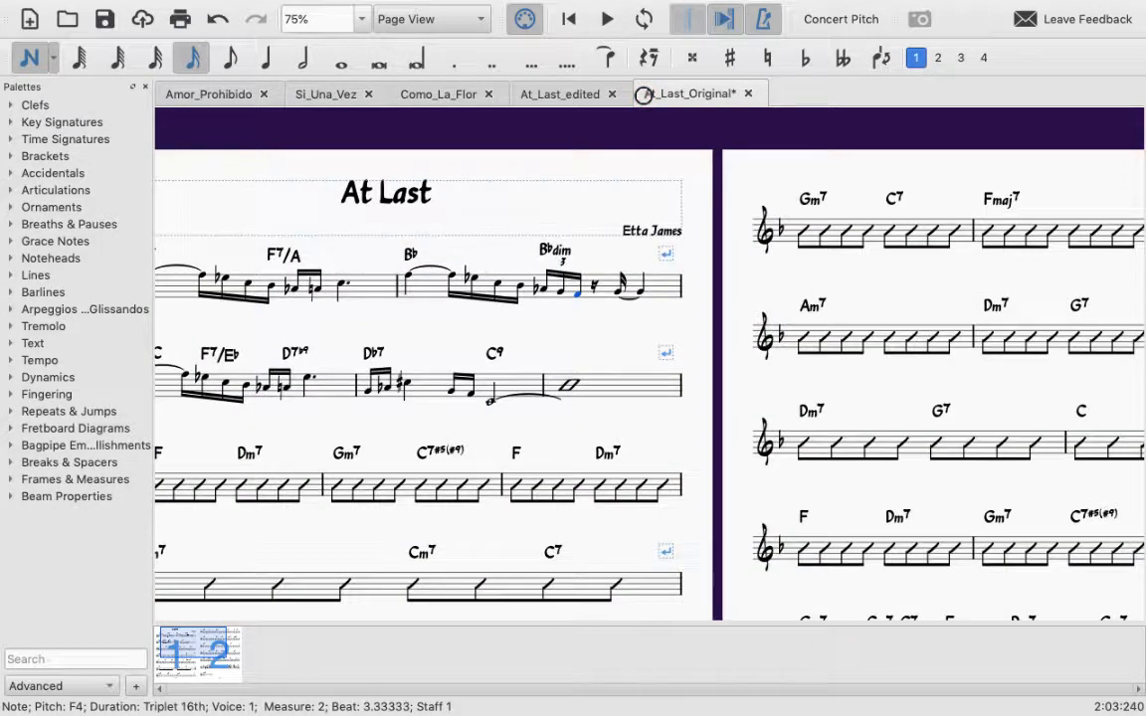
key("Right")
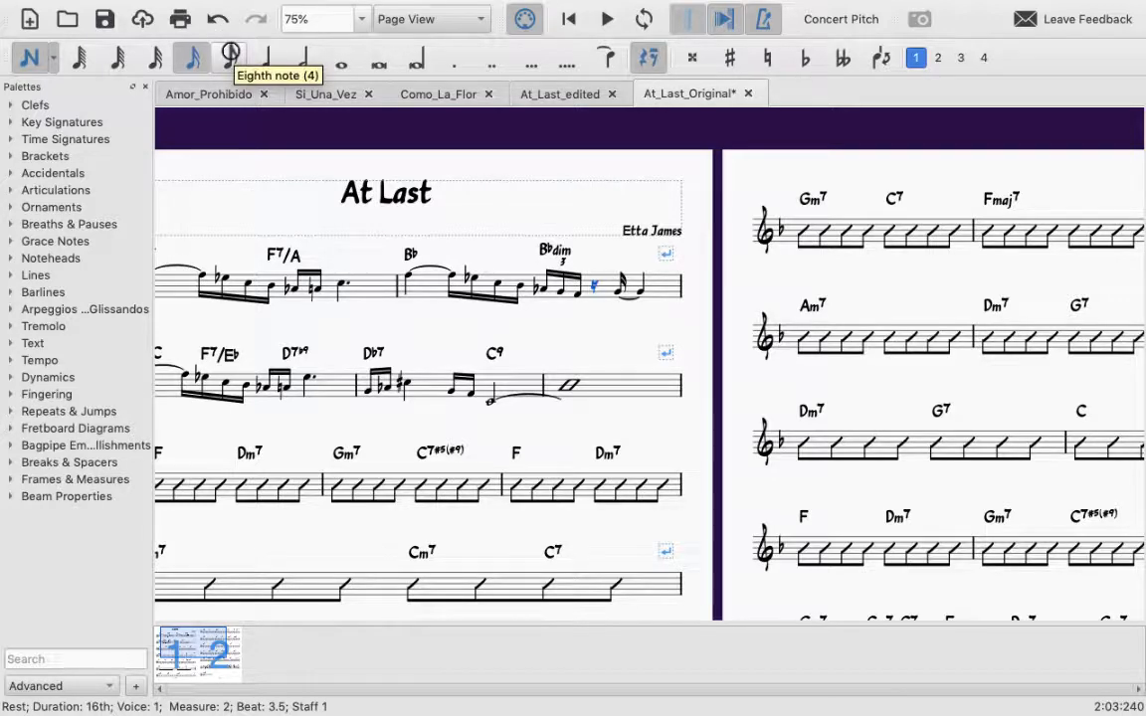
left_click(230, 54)
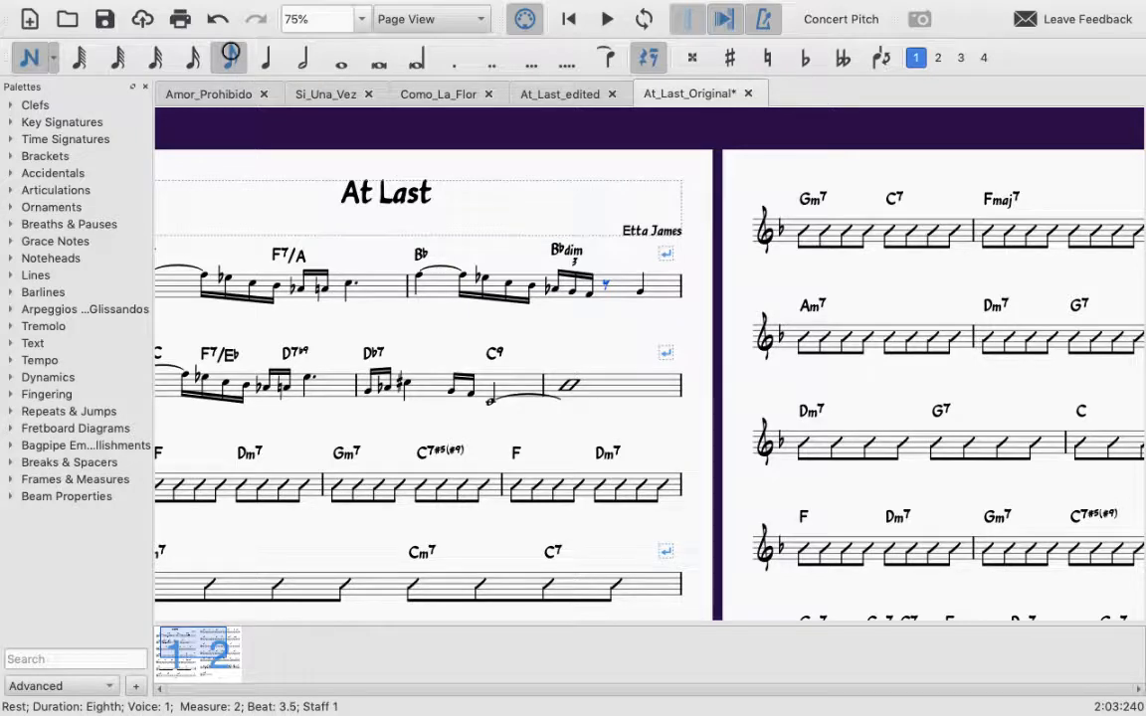
left_click(542, 94)
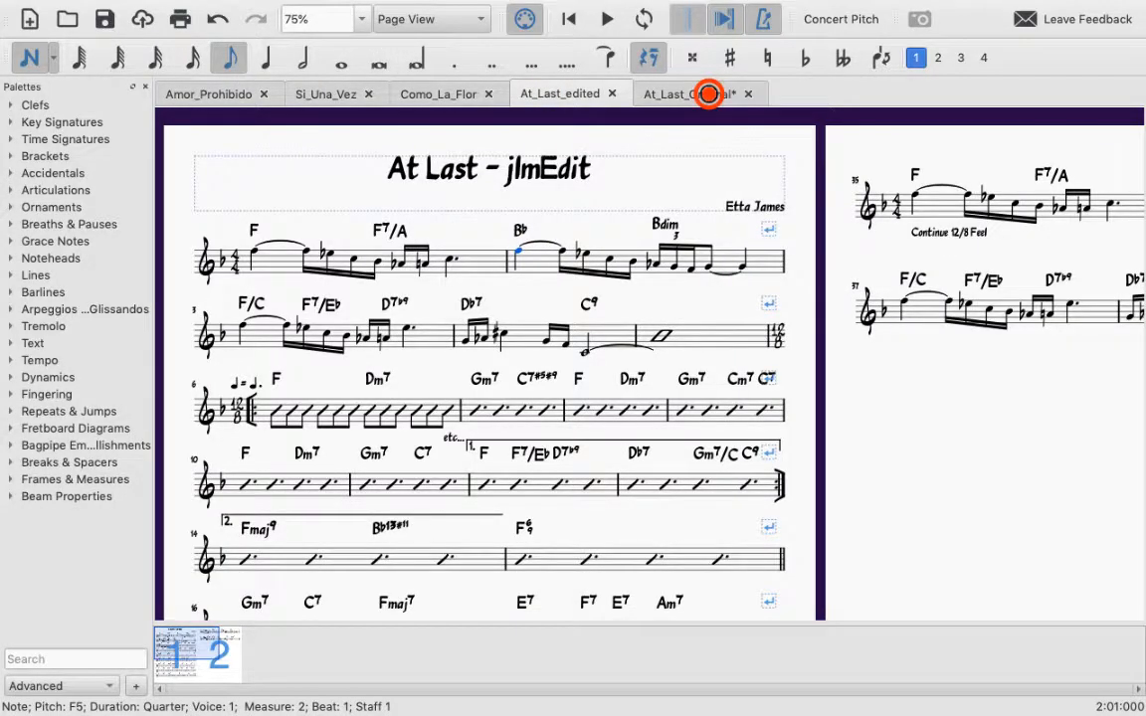
left_click(708, 94)
key("n")
key("g")
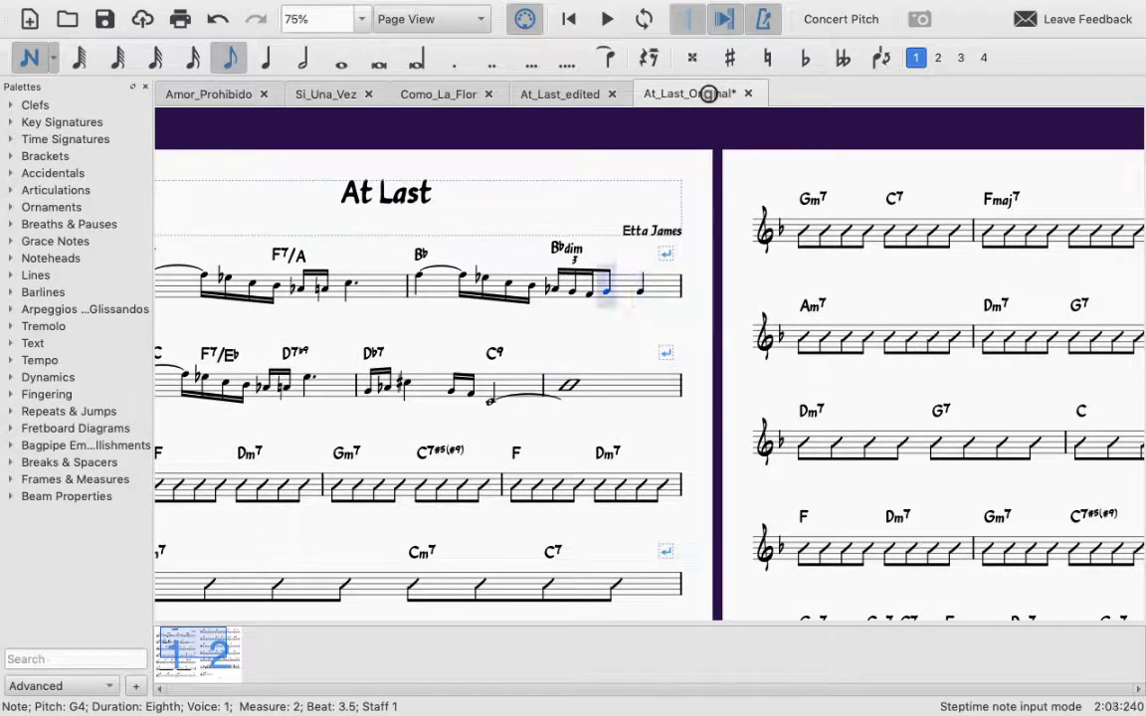
Step: Check measure 2 in At_Last_edited, and tie the eighth-note G4 in At_Last_Original to the quarter note on beat 4
left_click(560, 94)
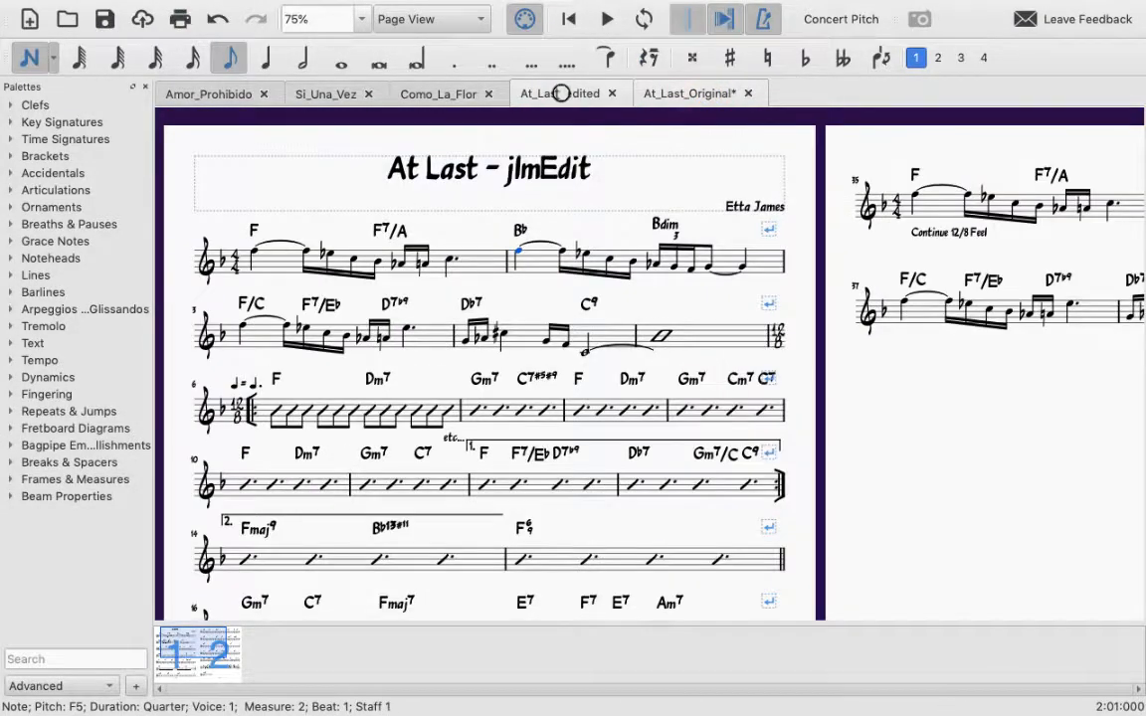
left_click(686, 94)
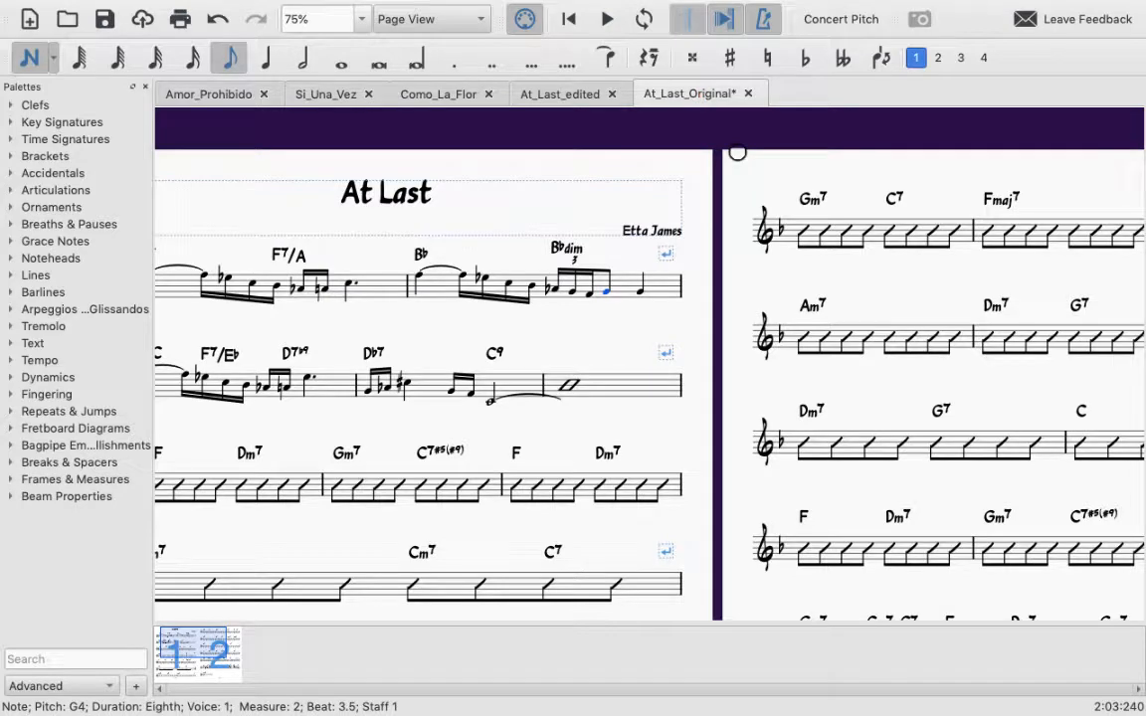
key("plus")
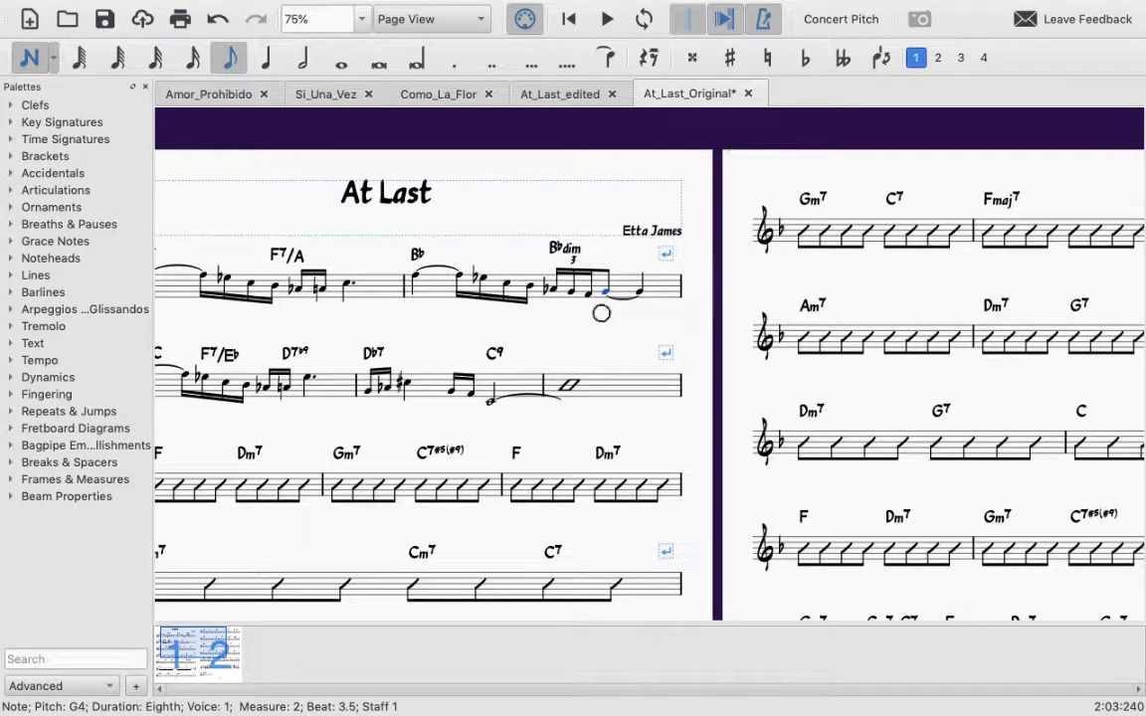
Step: Insert one empty measure before the final Fmaj7 measure on page 2
scroll(594, 312, "left", 4)
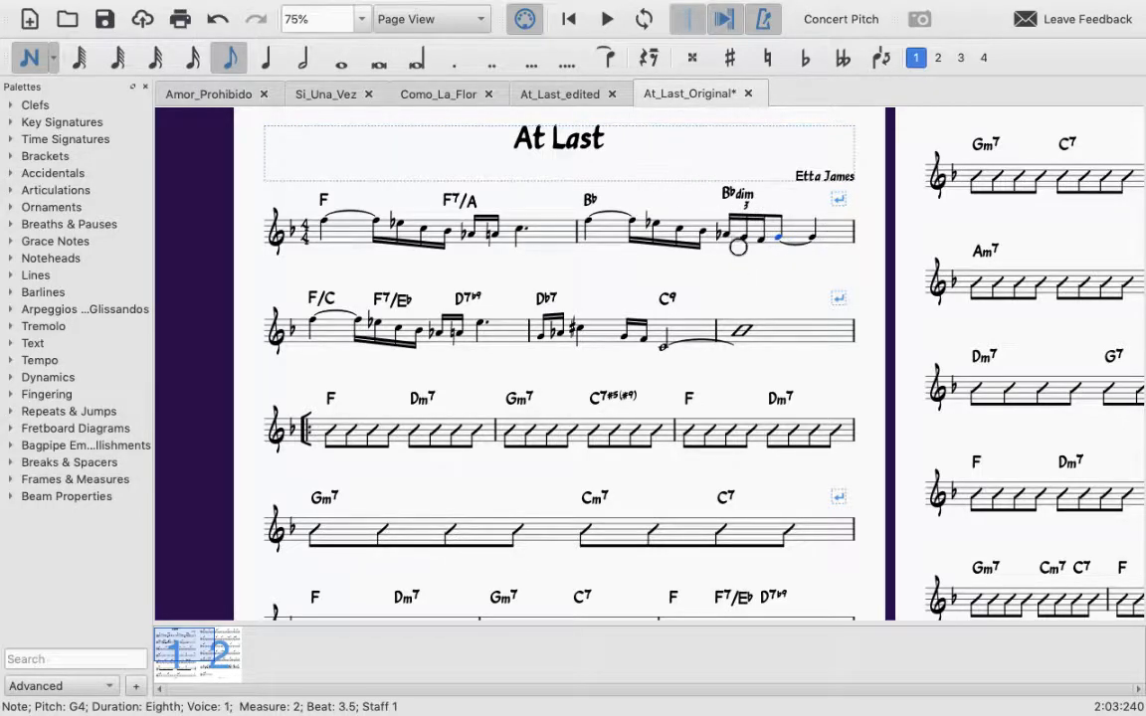
scroll(434, 444, "down", 1)
scroll(434, 443, "down", 10)
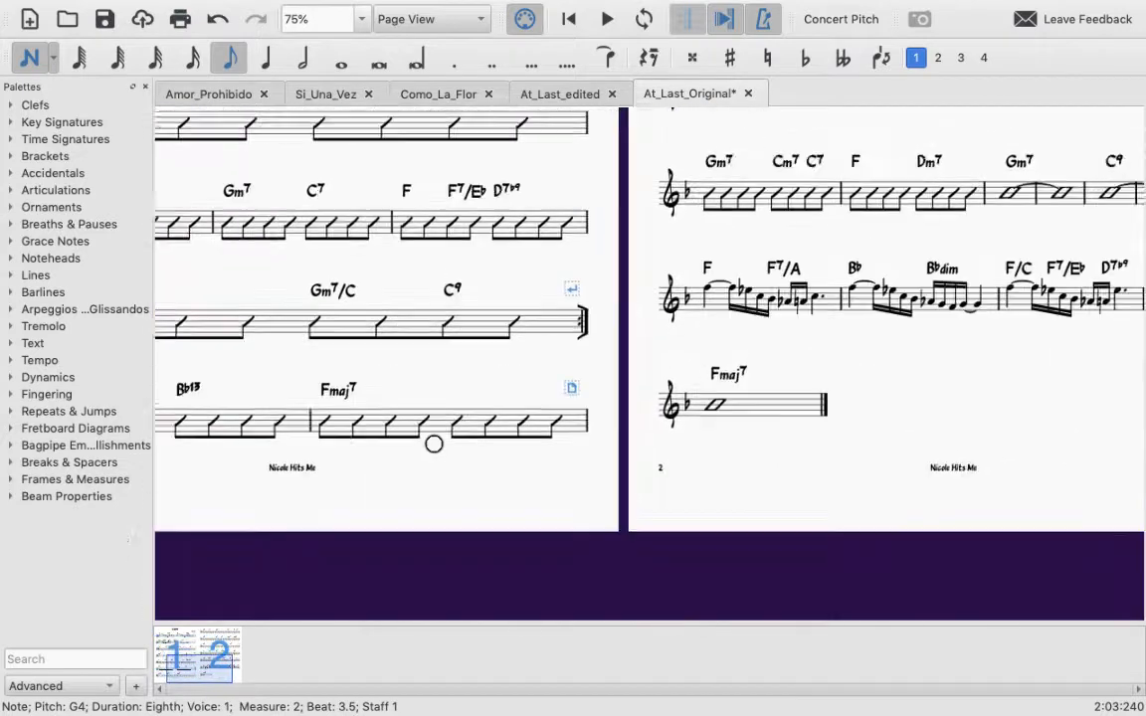
scroll(433, 444, "right", 10)
left_click(547, 457)
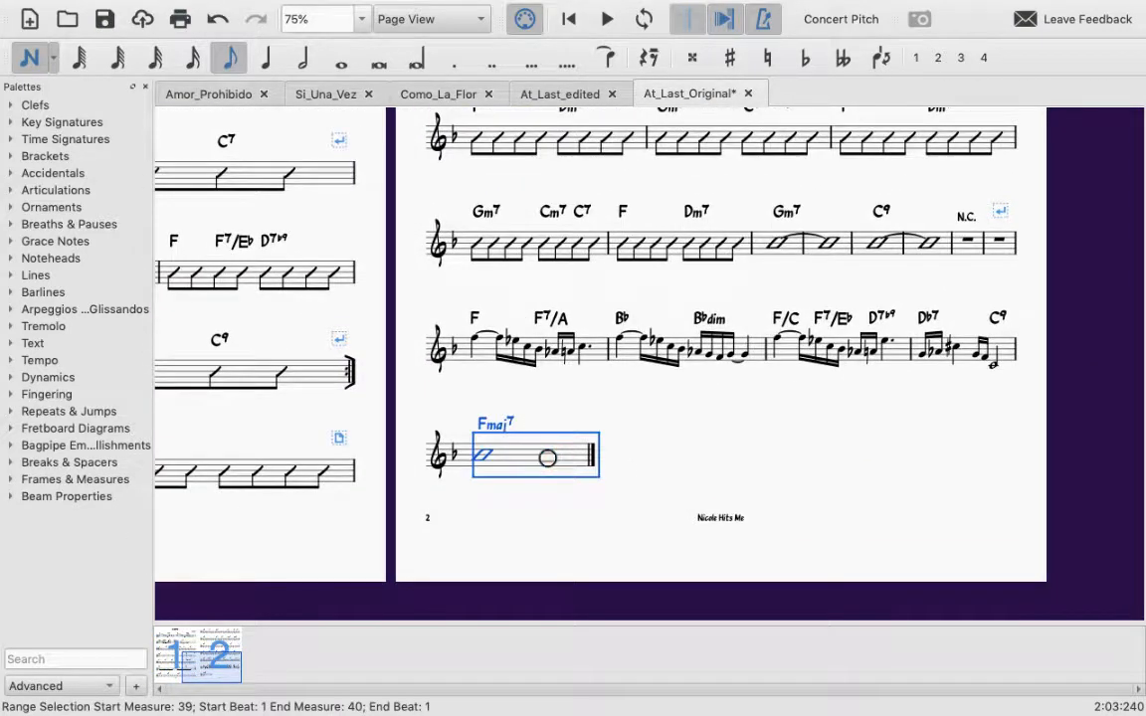
key("Insert")
left_click(719, 460)
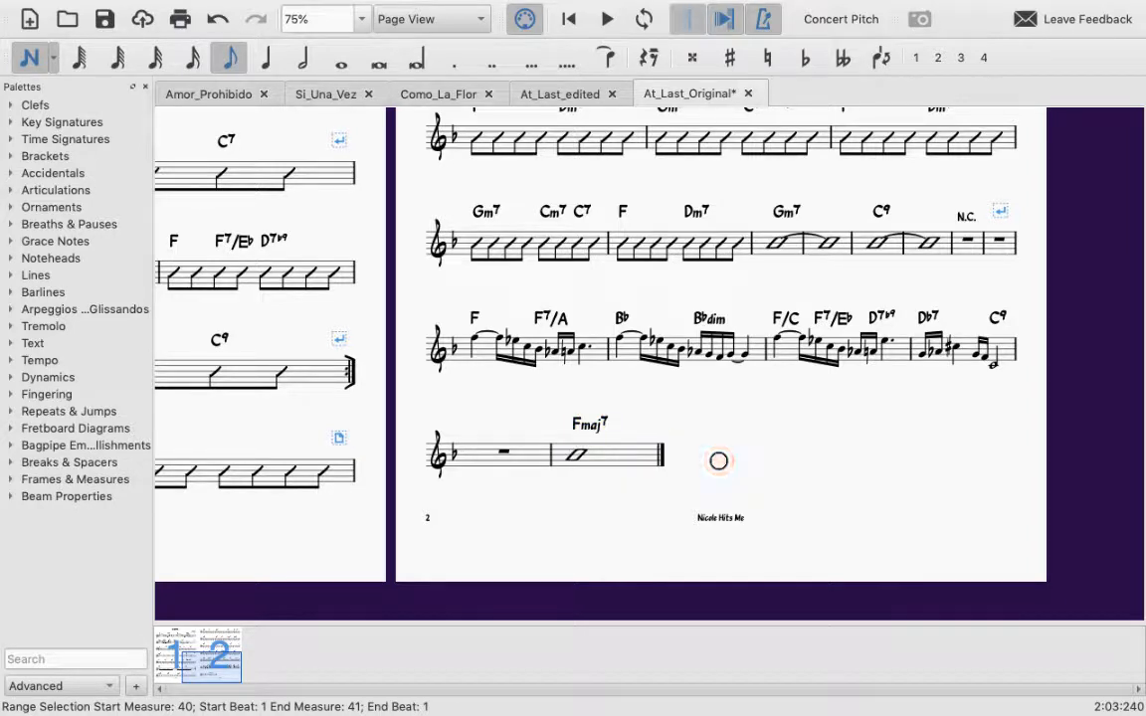
Step: Insert a second empty measure ahead of the Fmaj7 measure, beside the one just added
left_click(625, 455)
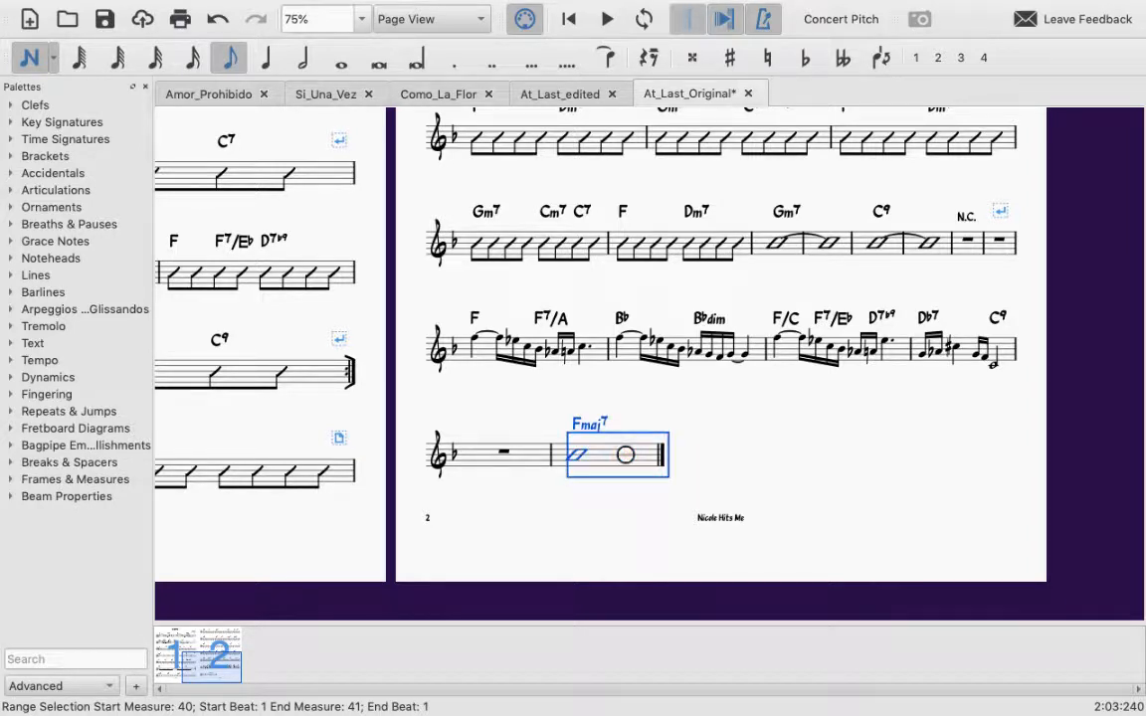
left_click(619, 491)
left_click(614, 454)
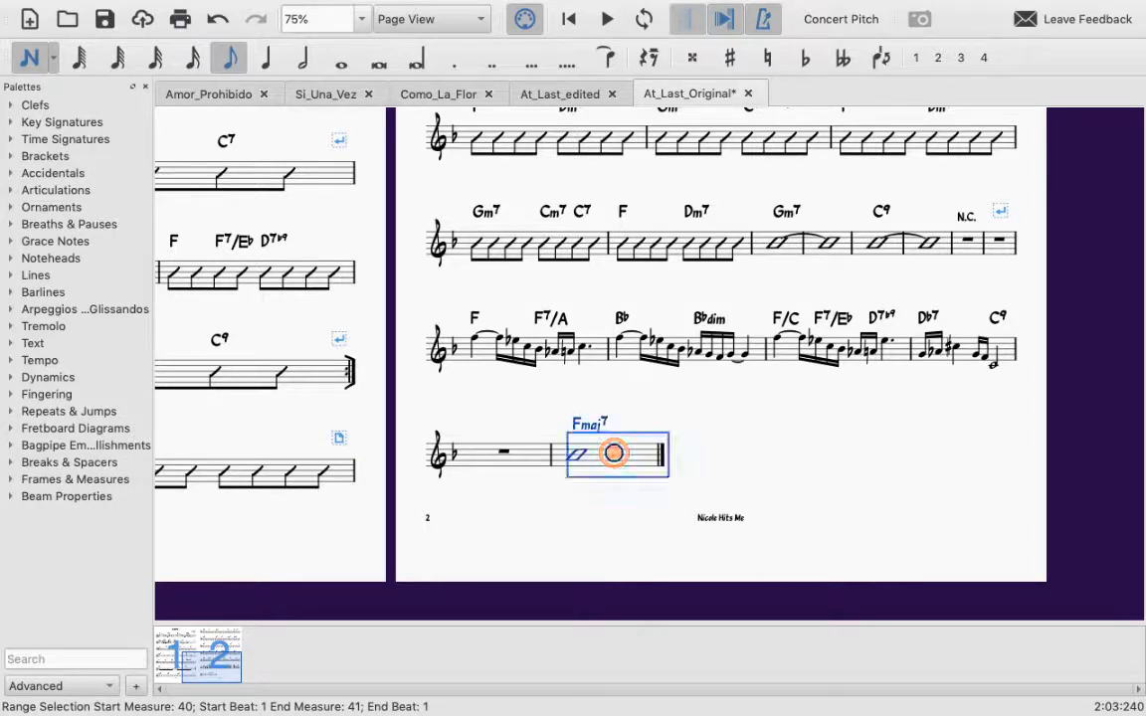
left_click(539, 455)
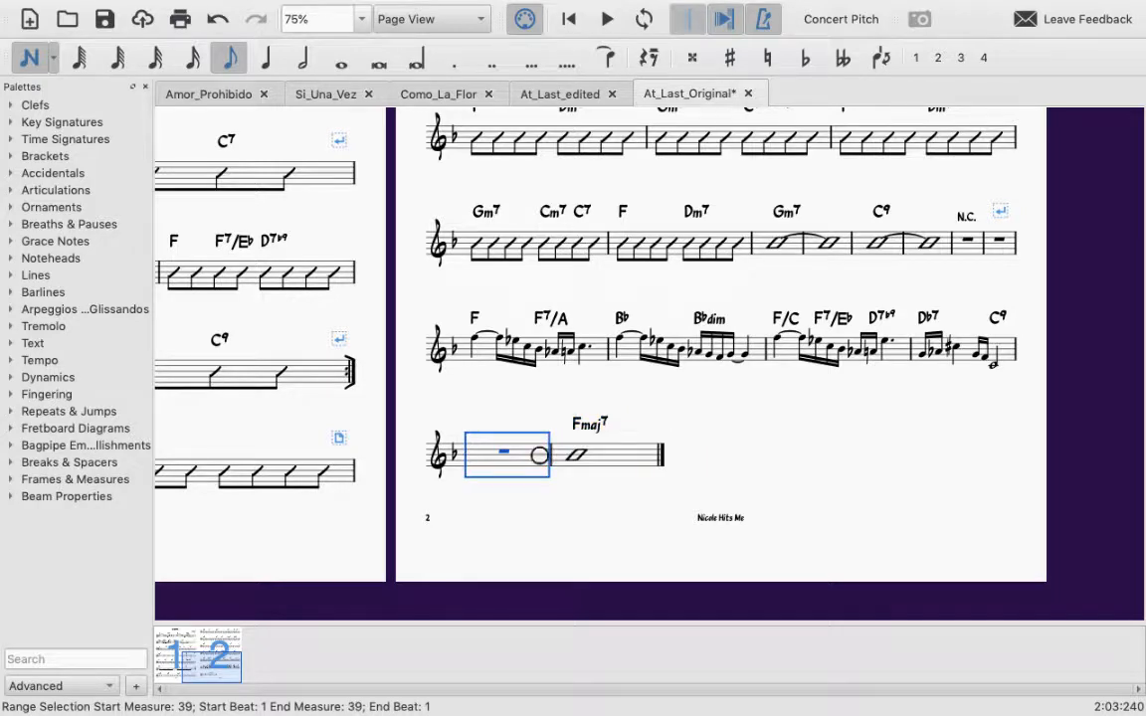
key("Insert")
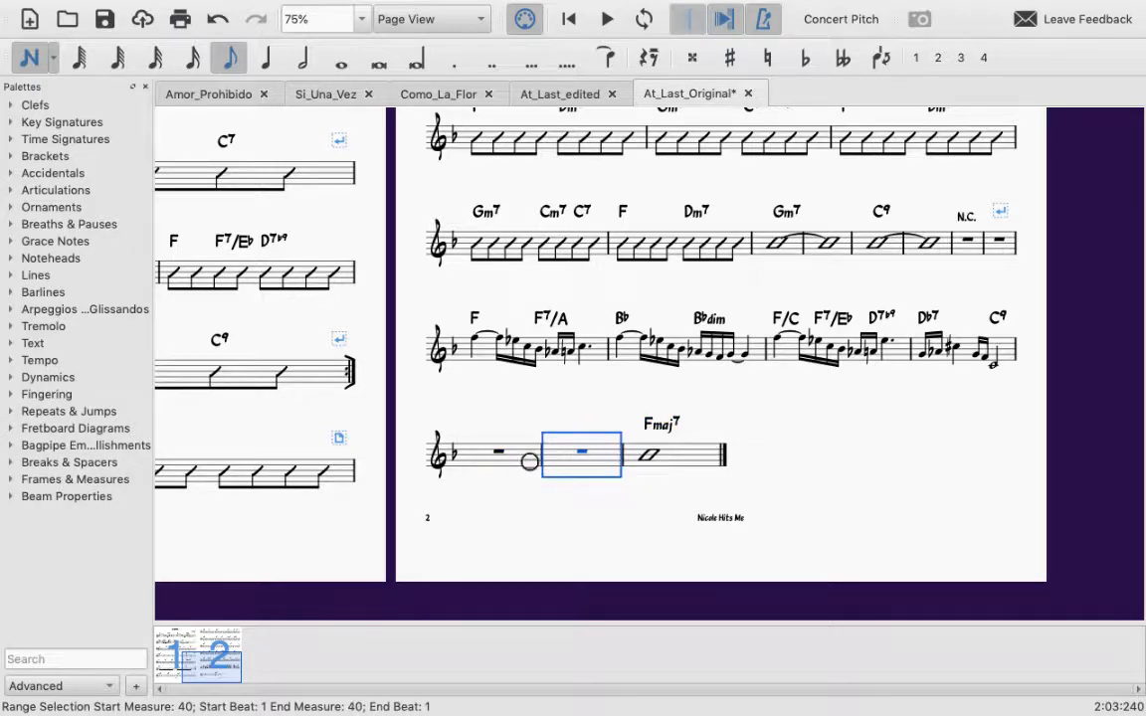
left_click(418, 10)
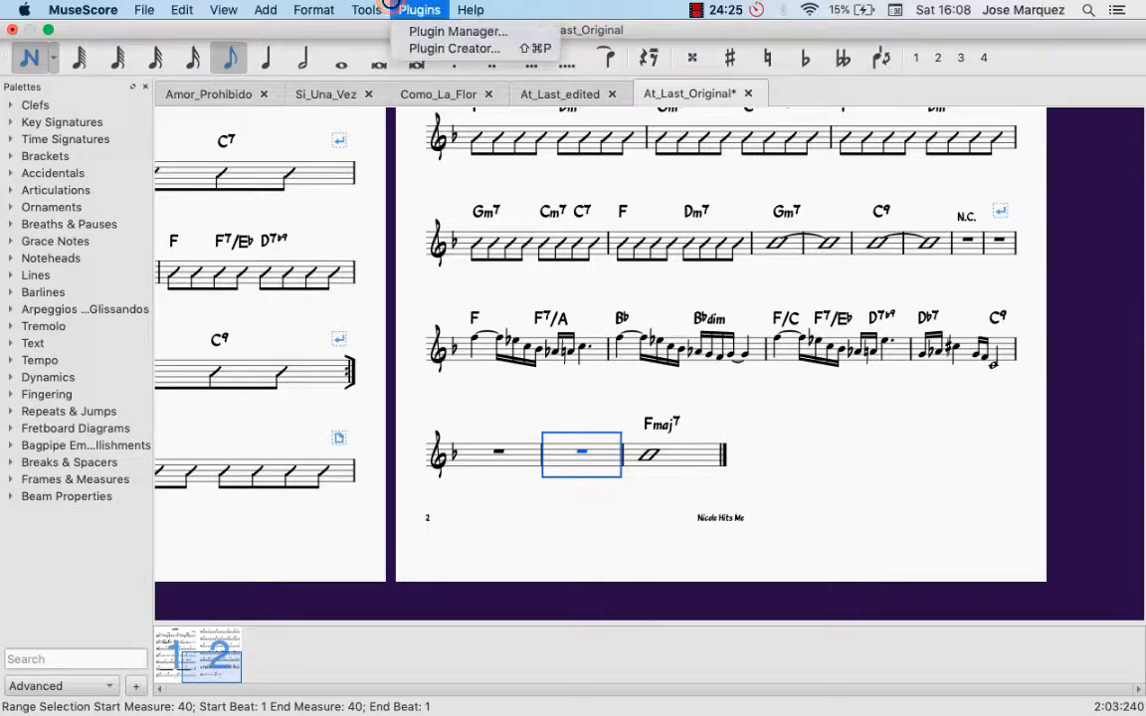
mouse_move(305, 89)
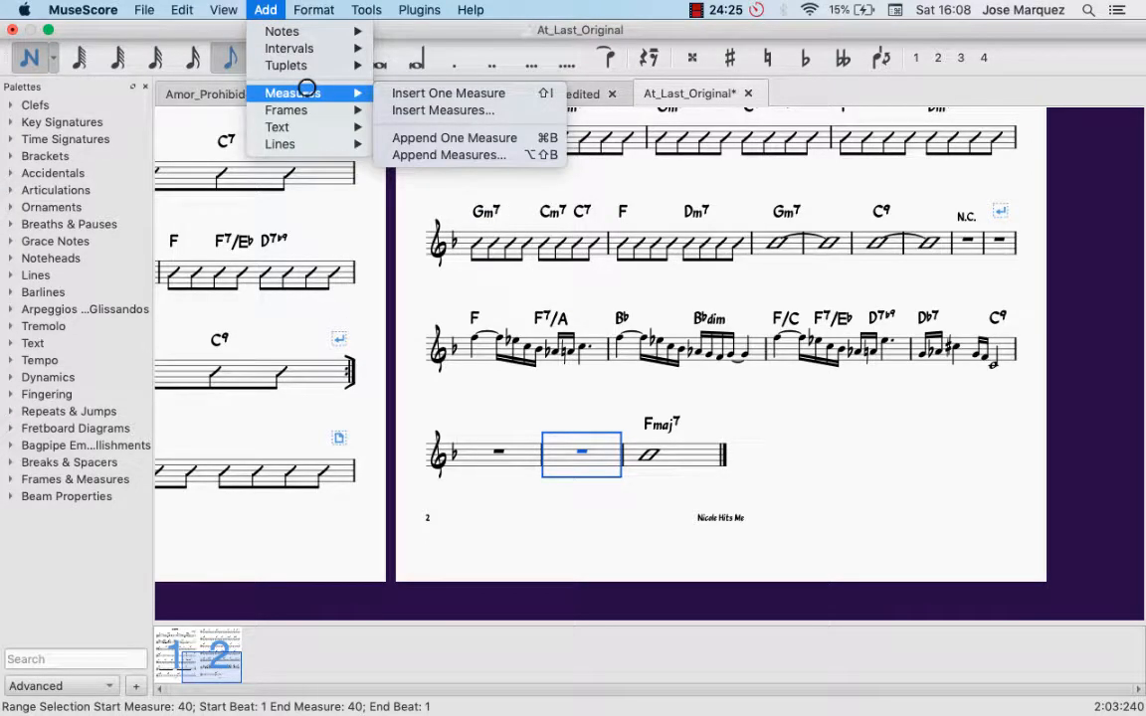
left_click(814, 494)
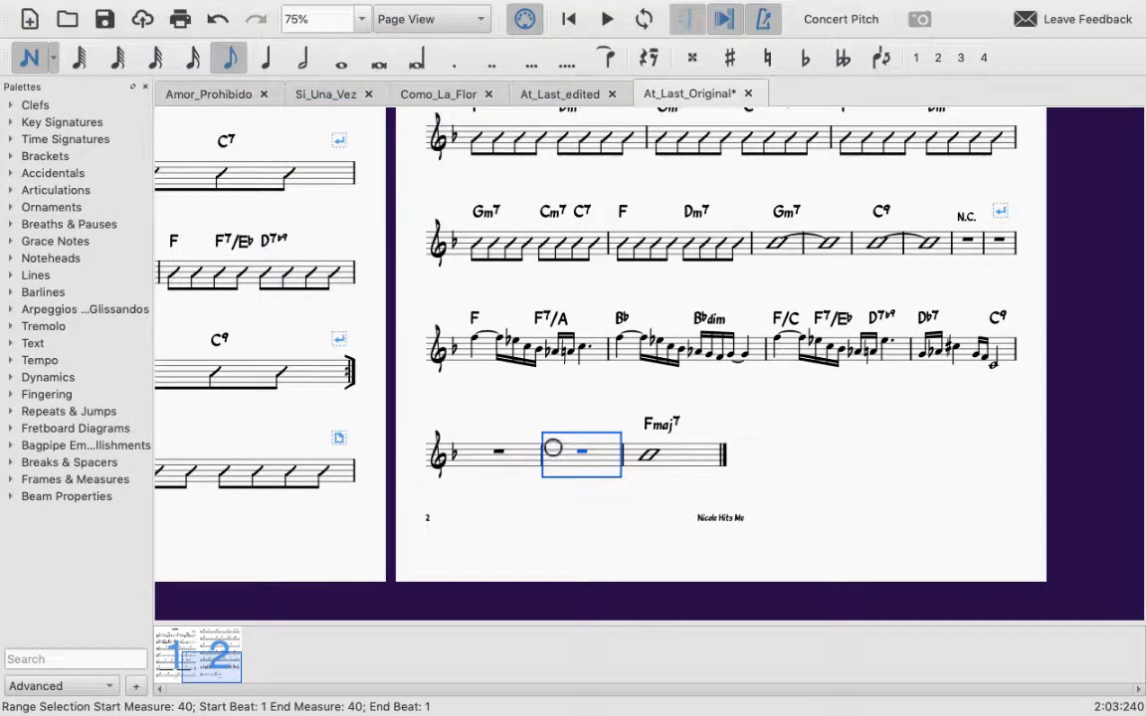
Step: Try to enter a quarter-note Bb4 and an eighth-note triplet in measure 40, and undo both entries
left_click(267, 57)
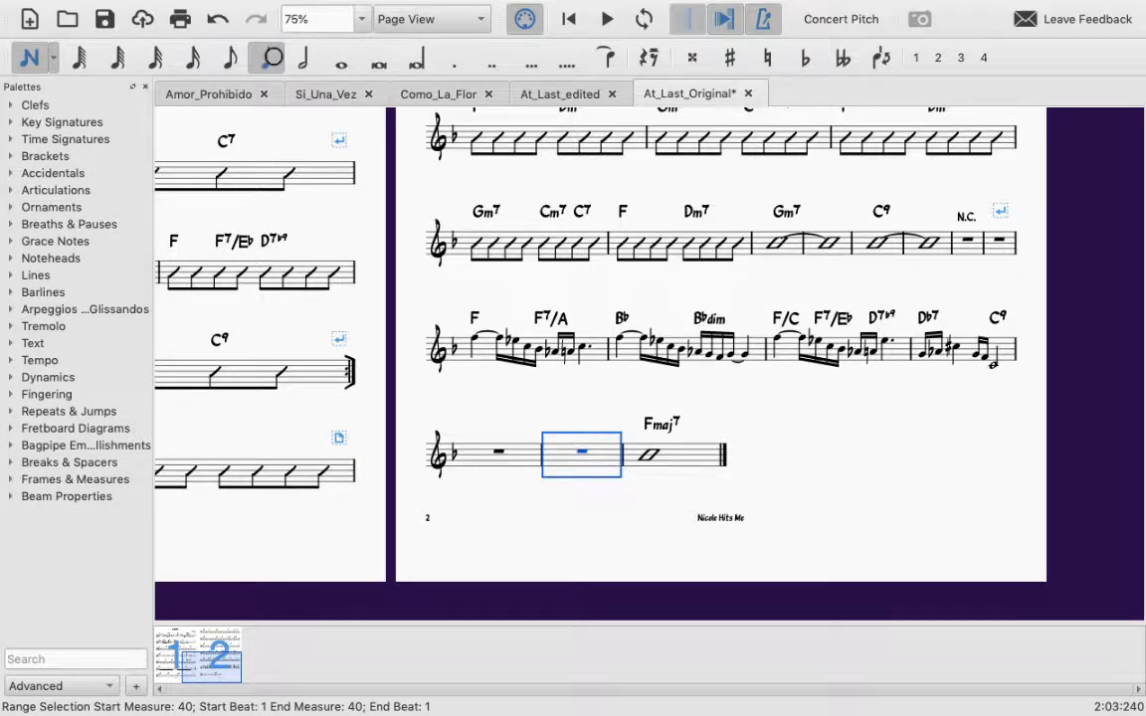
left_click(576, 470)
left_click(576, 471)
left_click(562, 455)
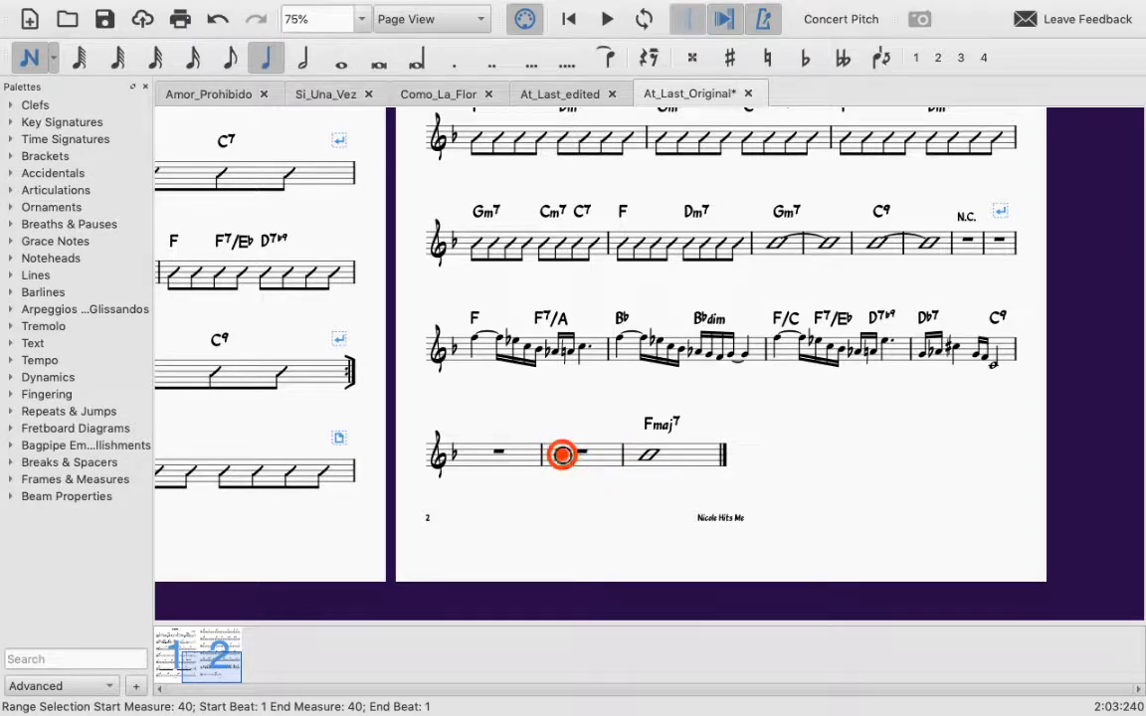
left_click(562, 455)
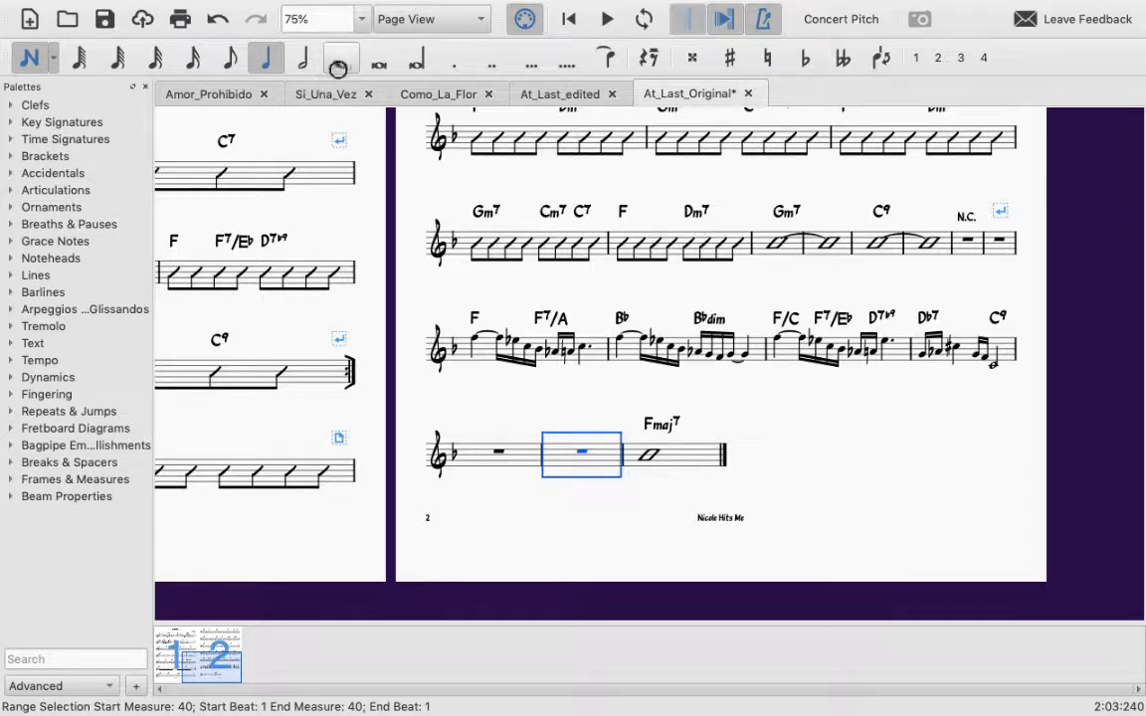
left_click(307, 60)
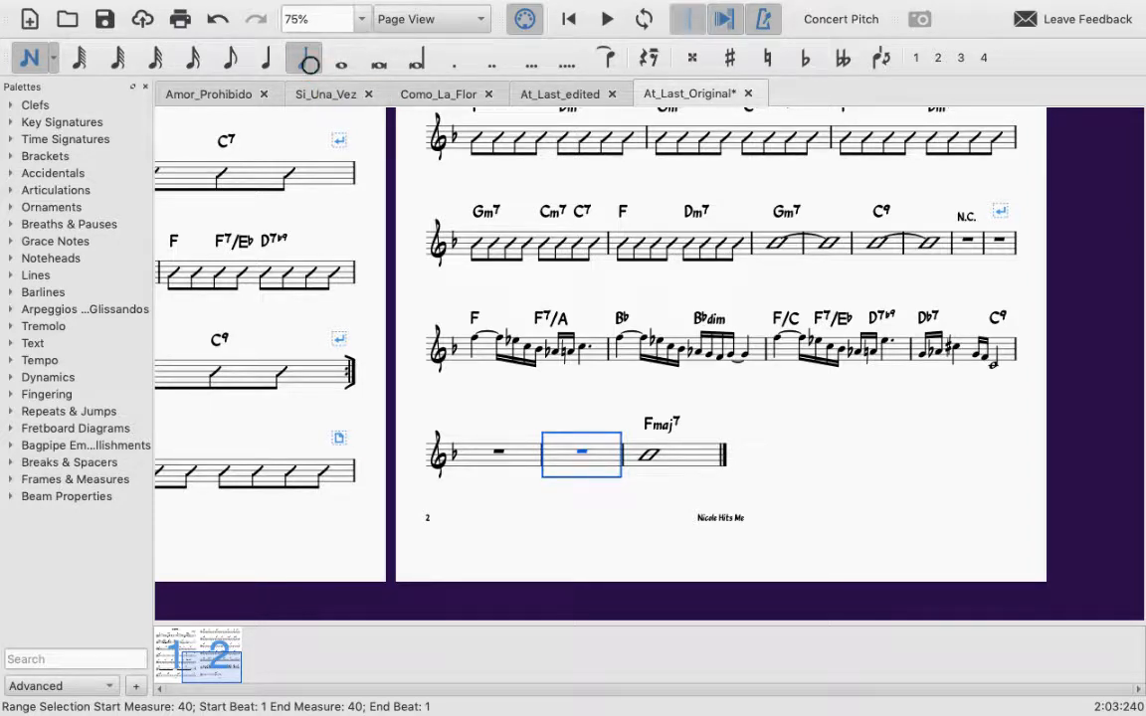
key("n")
key("b")
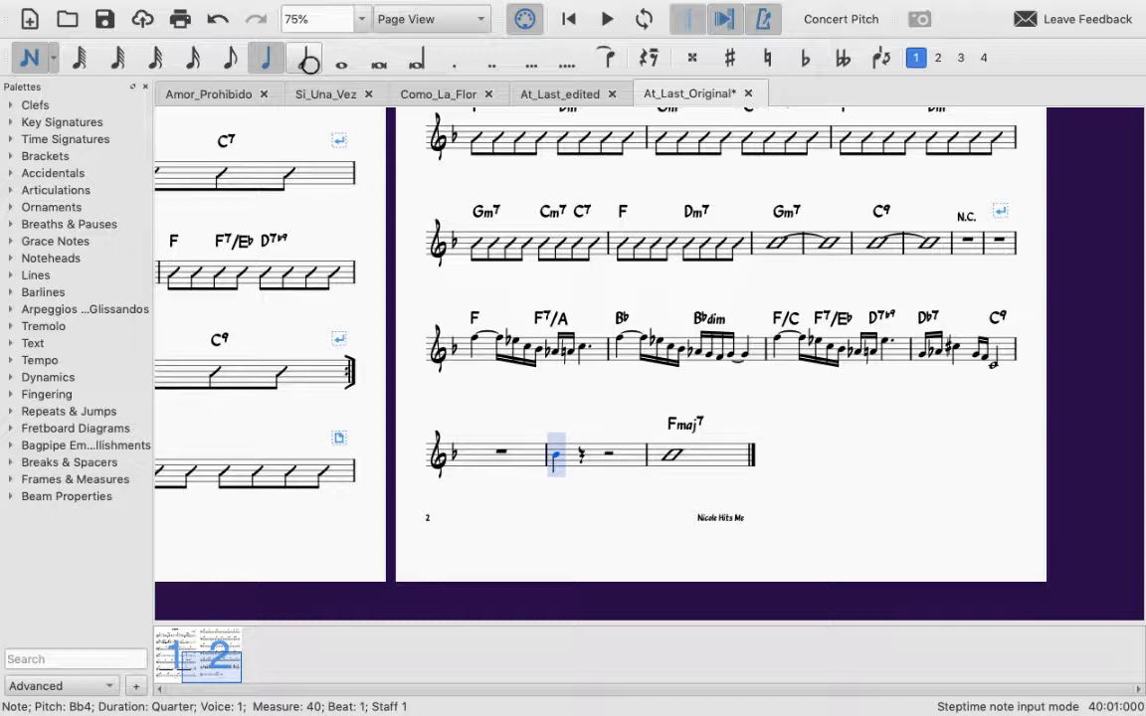
key("ctrl+3")
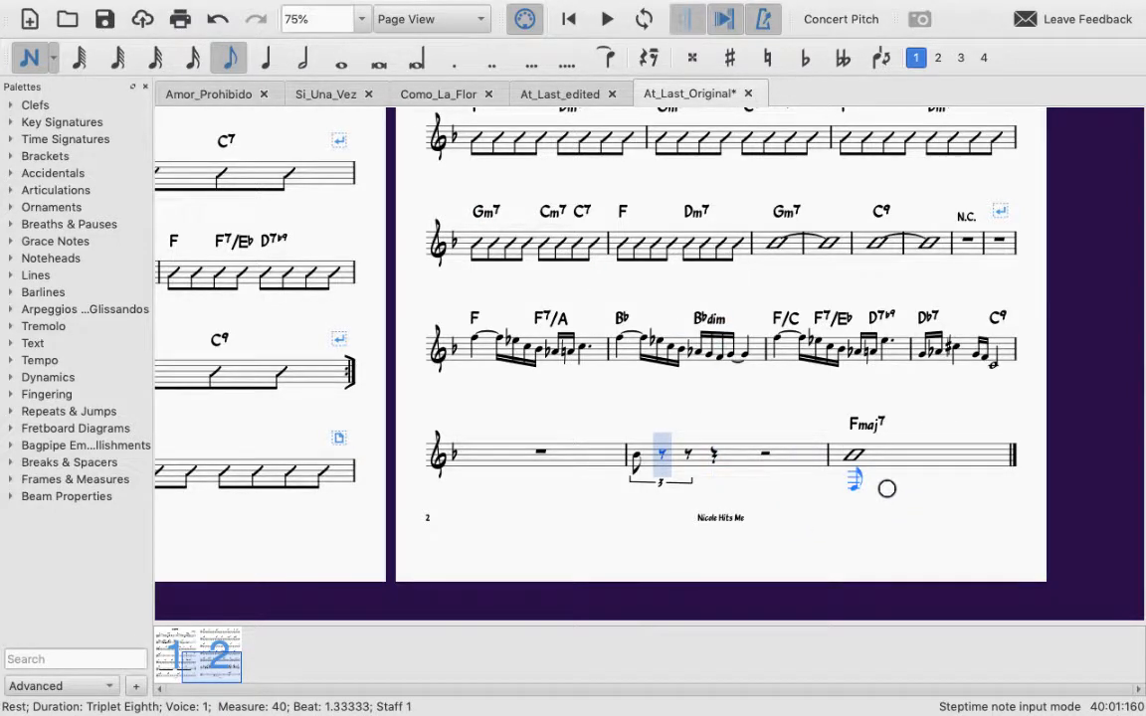
key("ctrl+z")
key("ctrl+z")
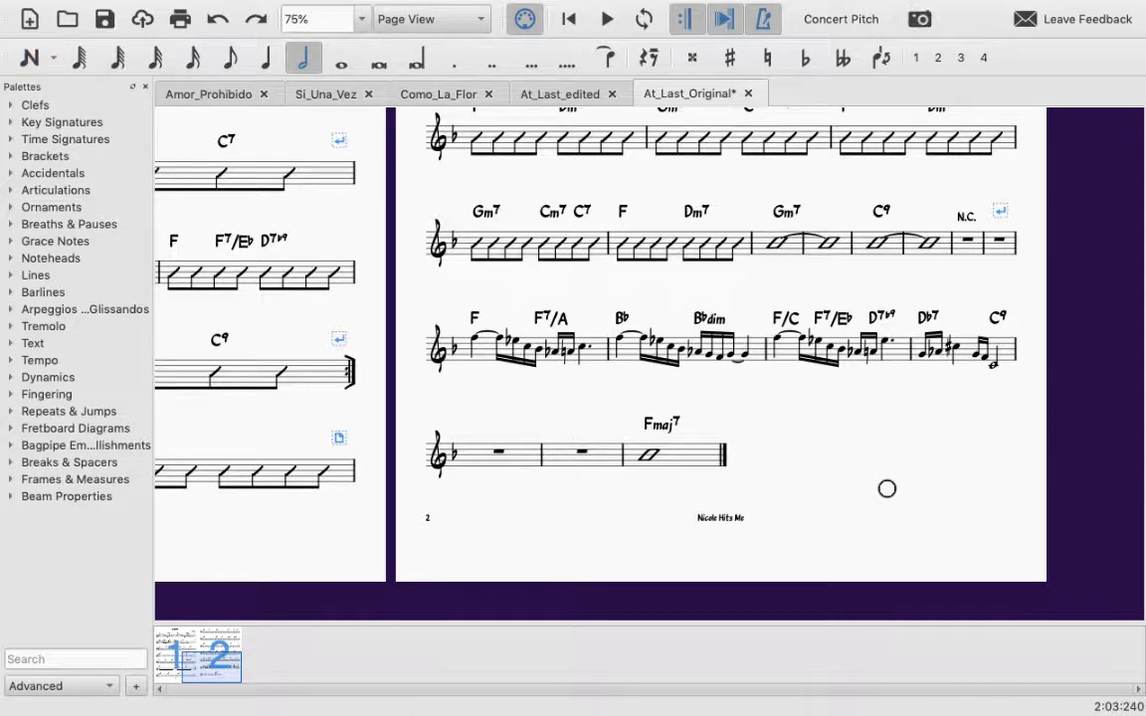
Step: Split the full-measure rest of empty measure 40 into two half rests
left_click(581, 453)
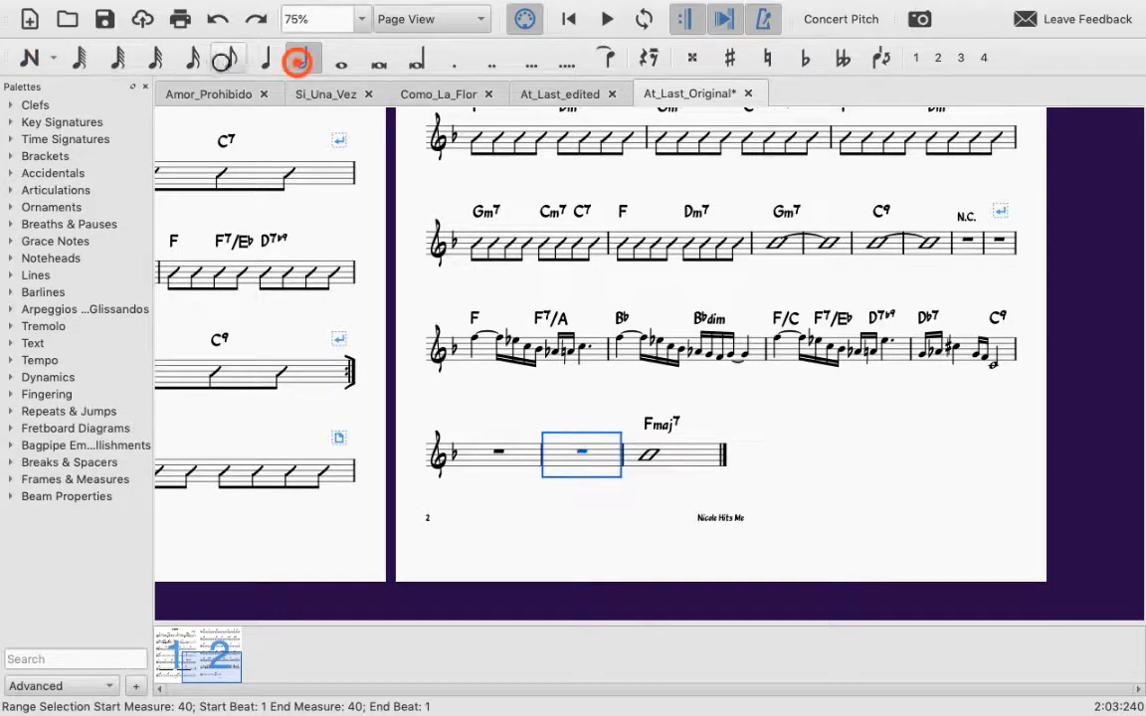
left_click(298, 61)
left_click(649, 57)
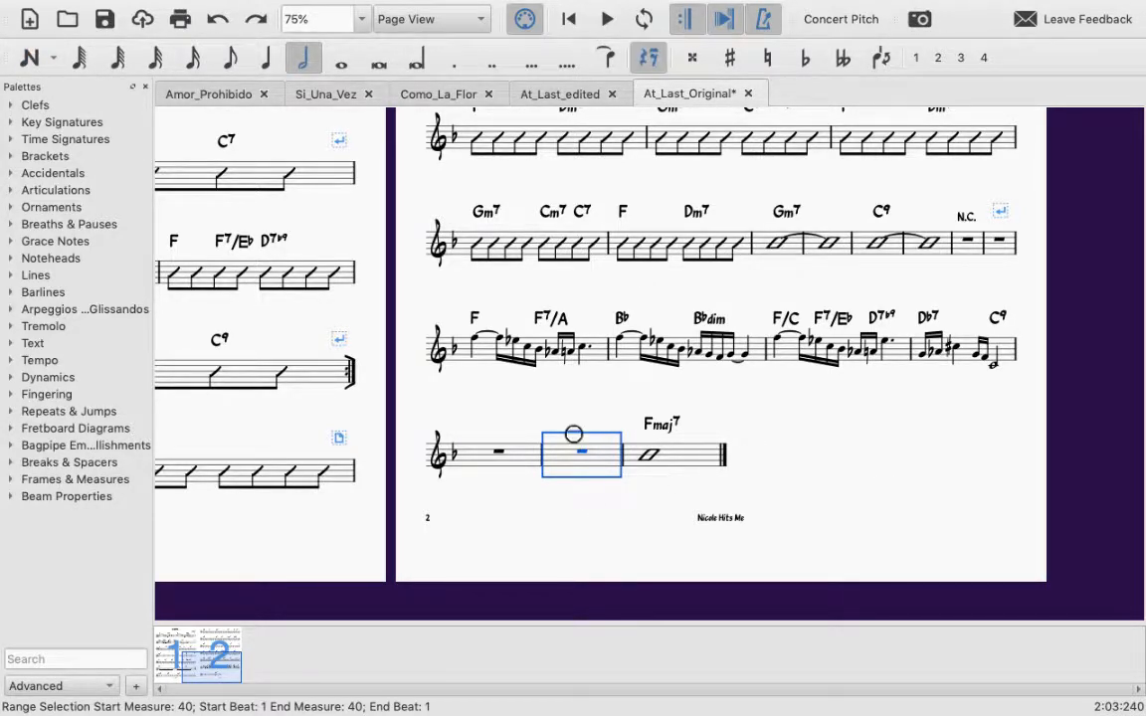
left_click(645, 60)
left_click(645, 59)
left_click(646, 57)
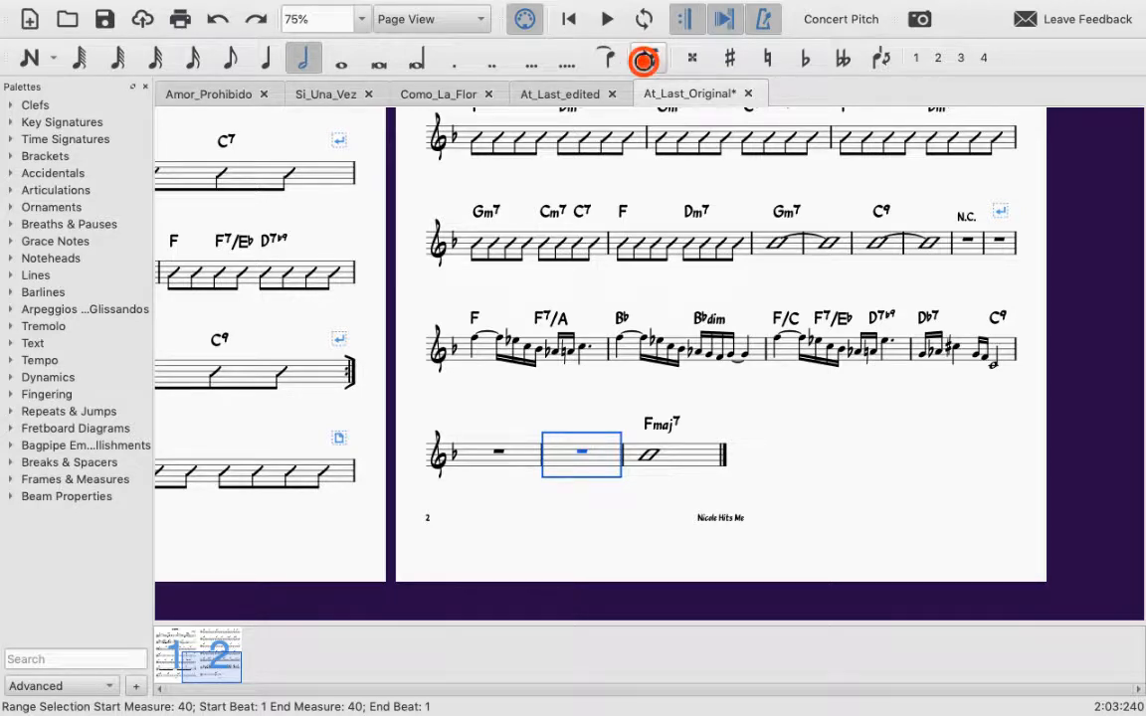
left_click(584, 454)
left_click(581, 452)
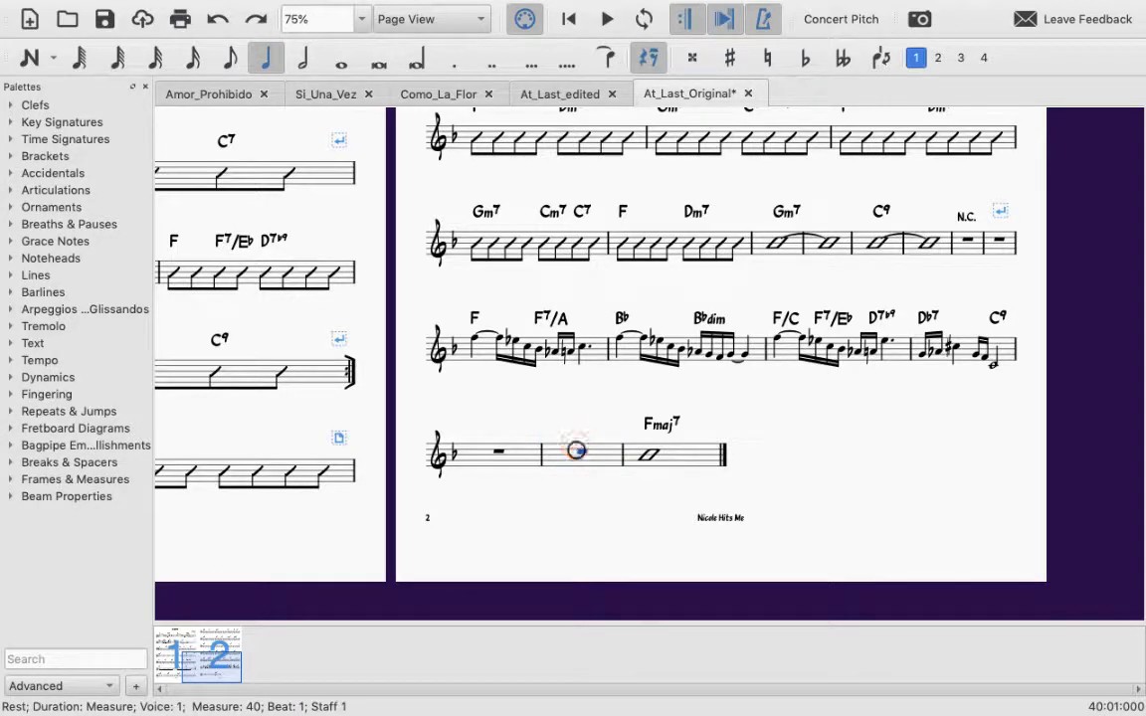
left_click(300, 60)
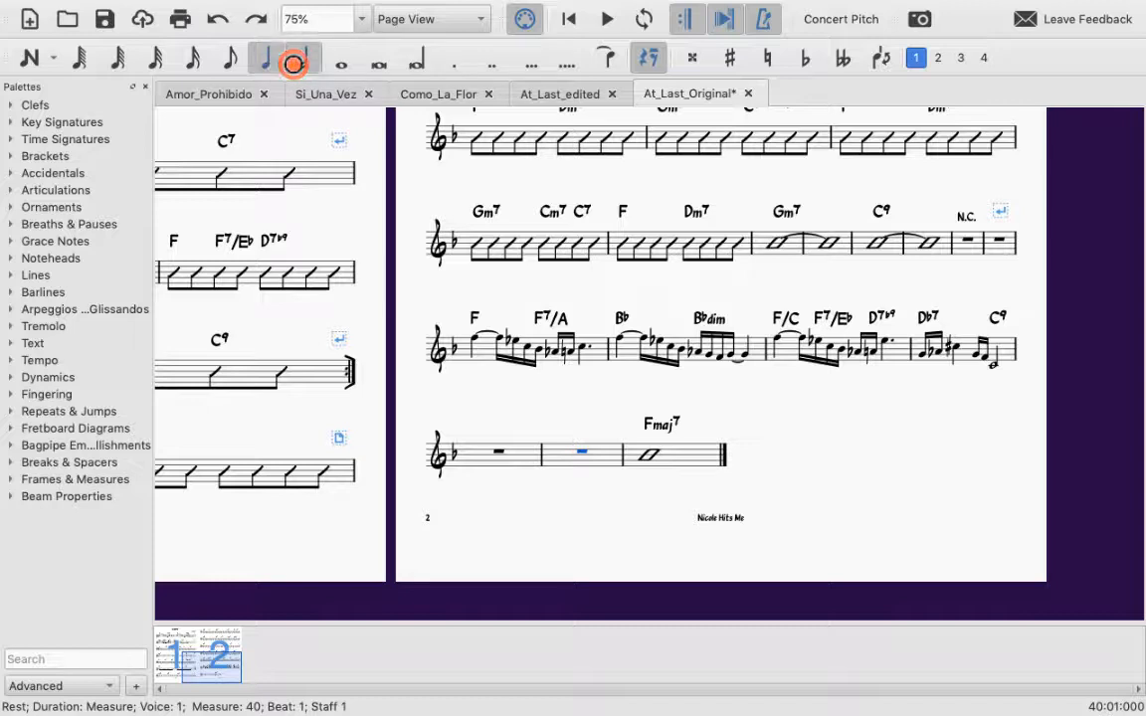
left_click(653, 60)
left_click(651, 58)
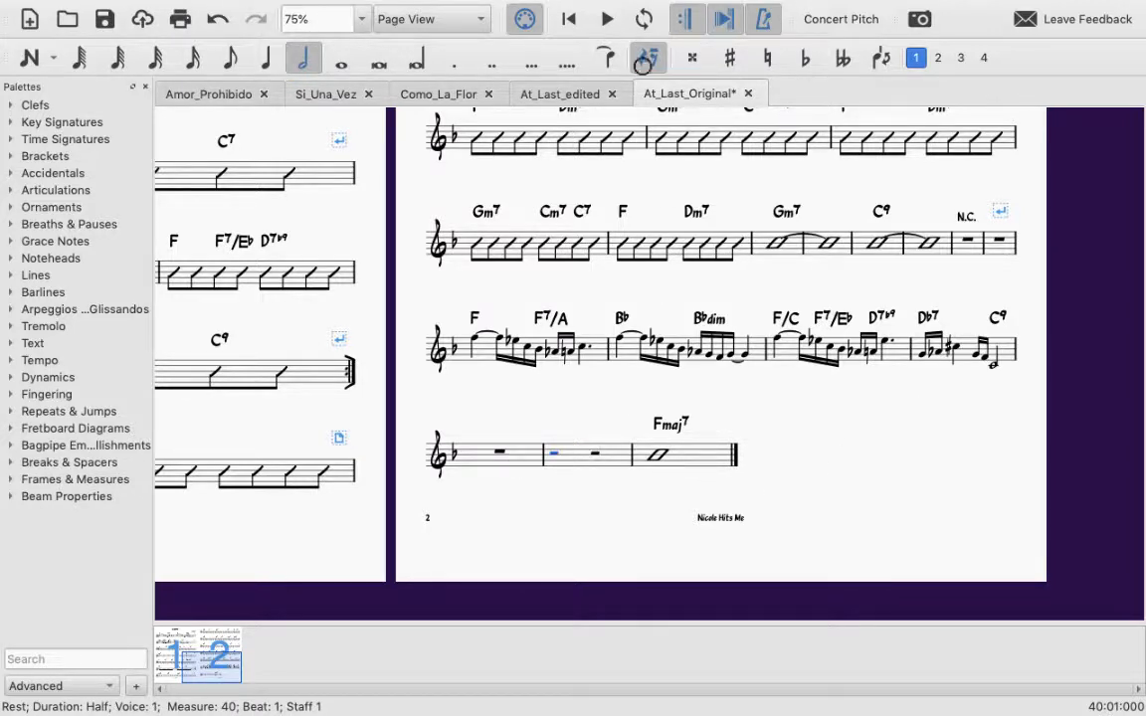
Step: Turn the first half rest of measure 40 into a quarter-note triplet and fill it with three Bb3 notes
left_click(553, 454)
left_click(305, 57)
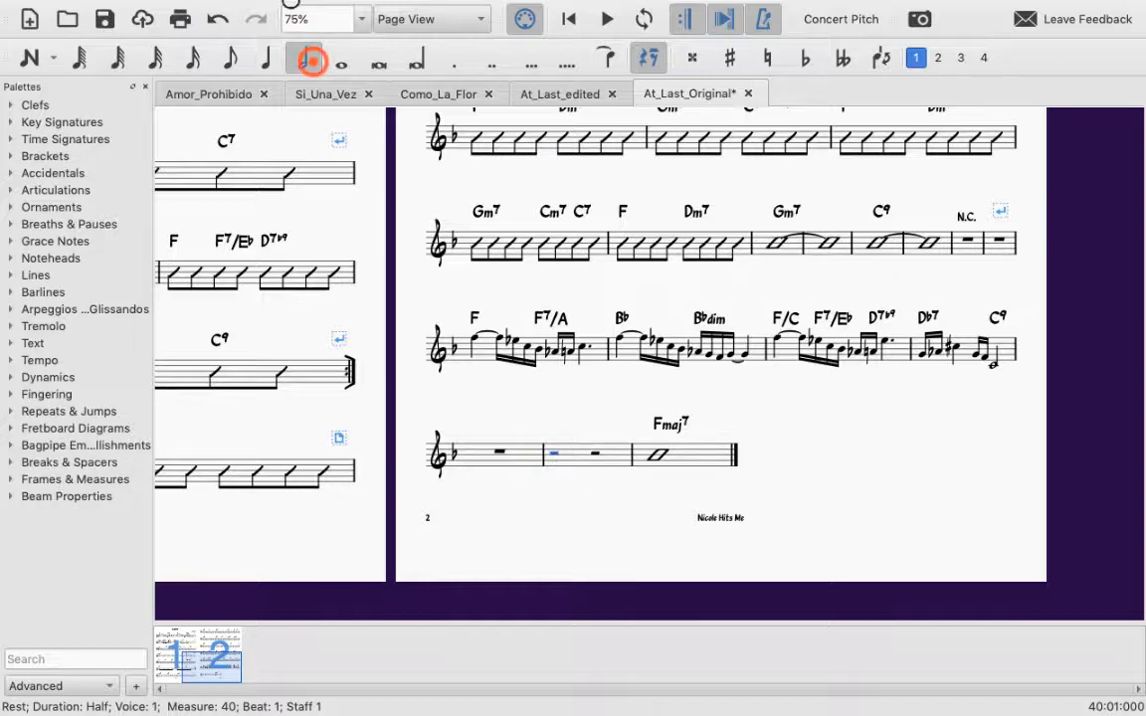
left_click(555, 456)
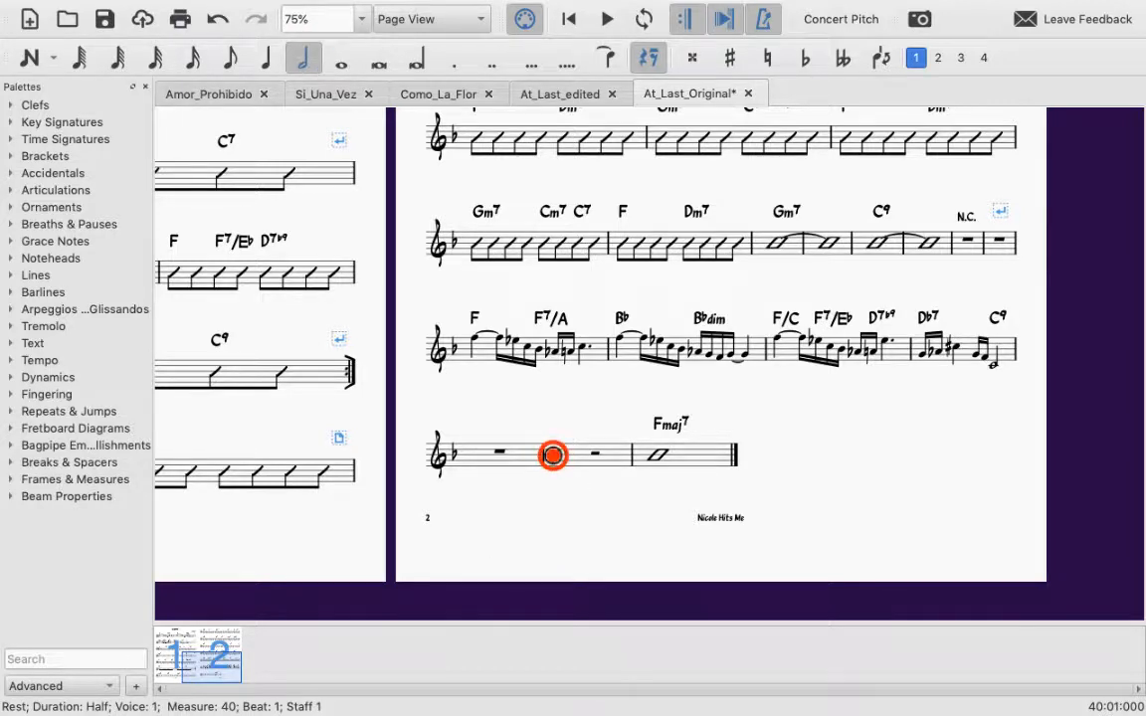
key("ctrl+3")
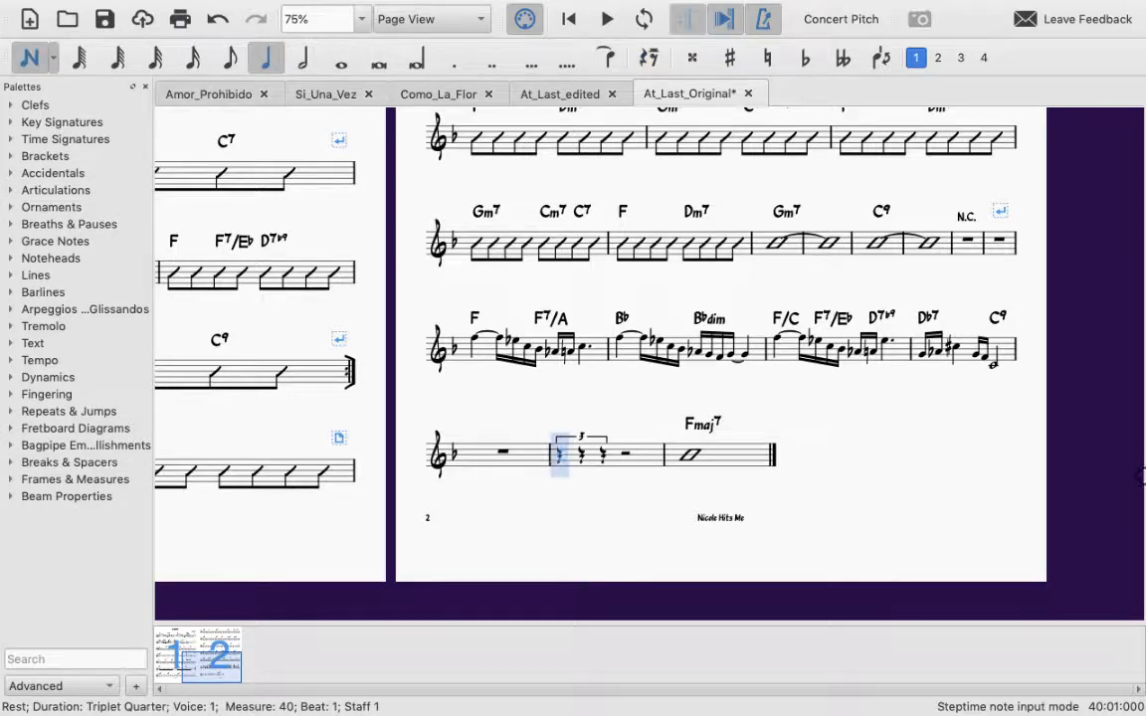
key("b")
key("b")
key("b")
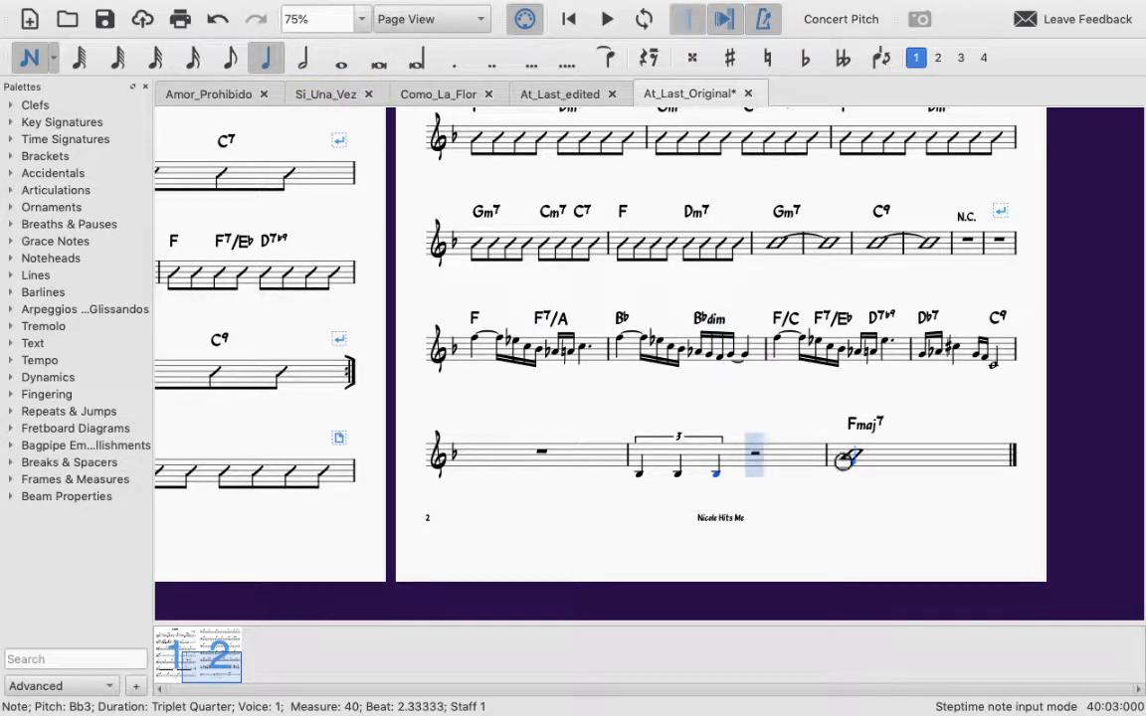
Step: Try to create a triplet at beat 3 of measure 40 with the quarter-note duration, then undo it and leave note input
key("4")
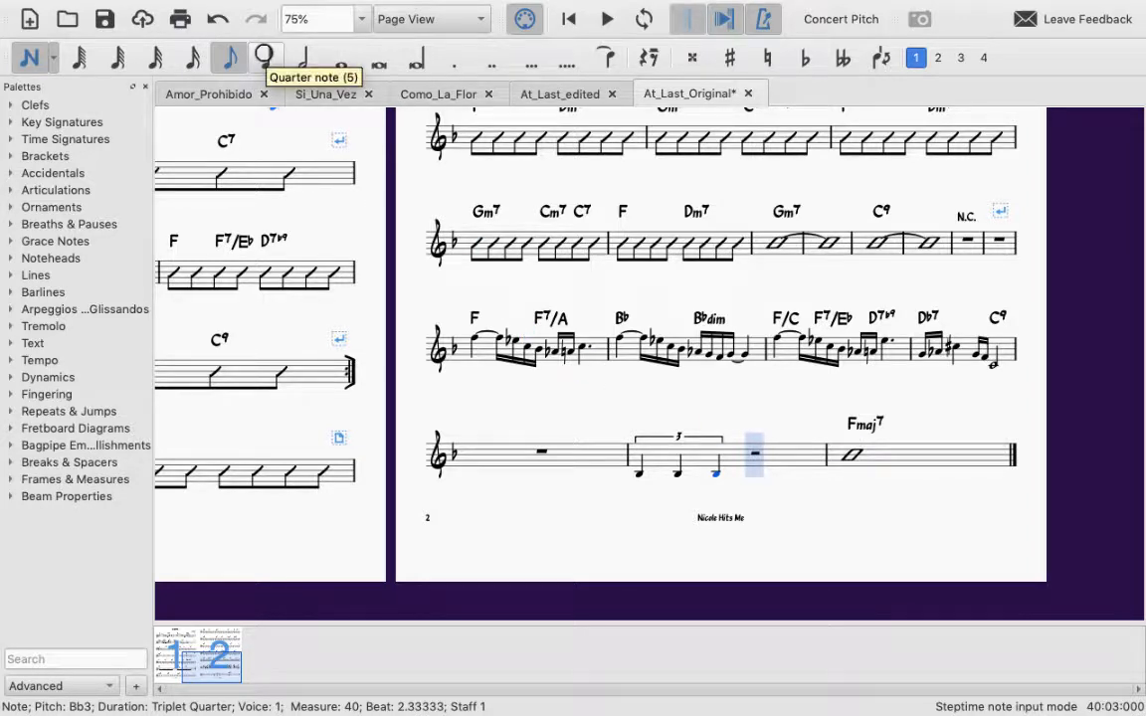
left_click(264, 54)
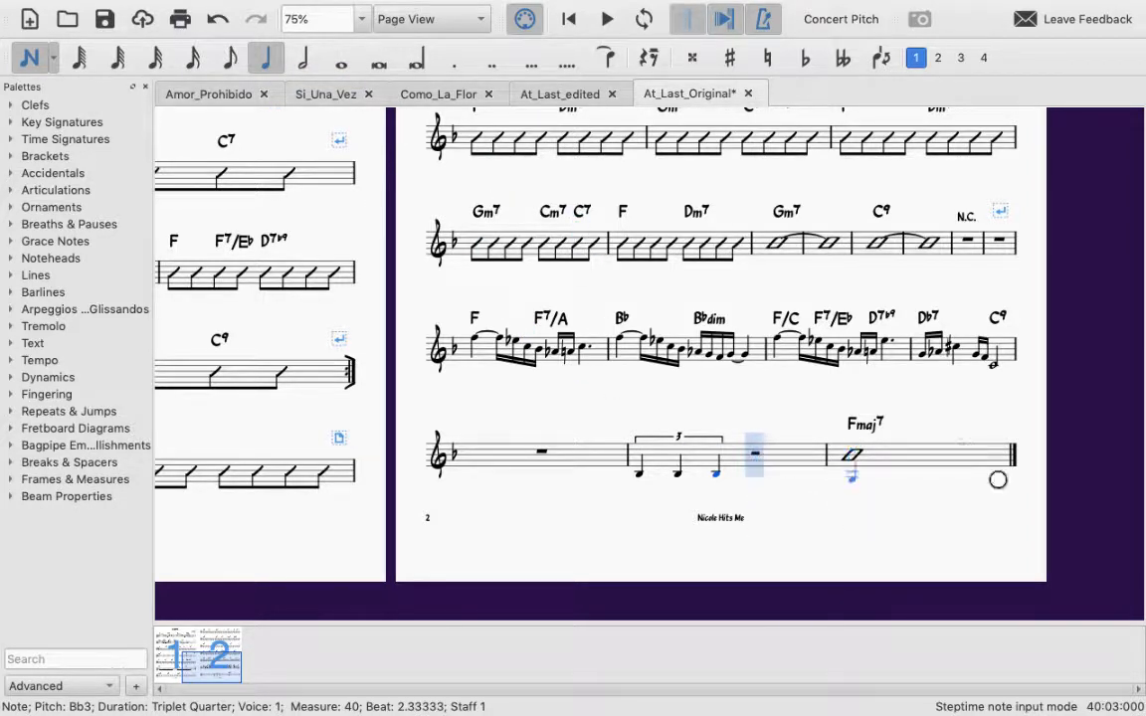
key("Right")
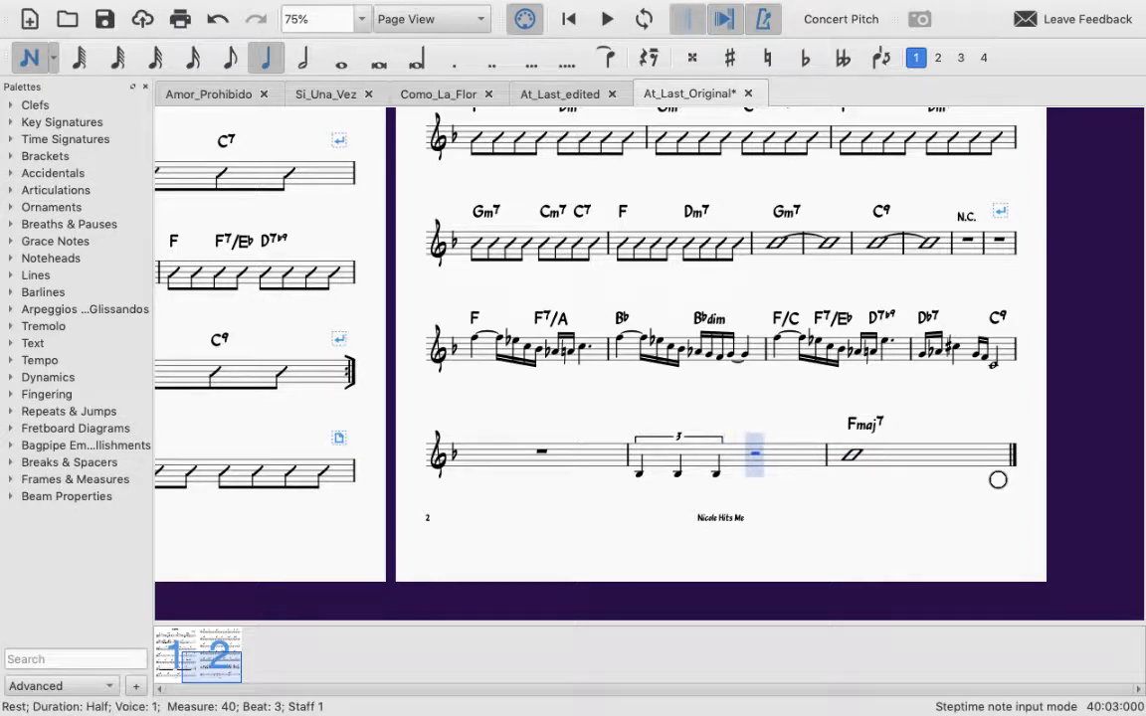
key("ctrl+3")
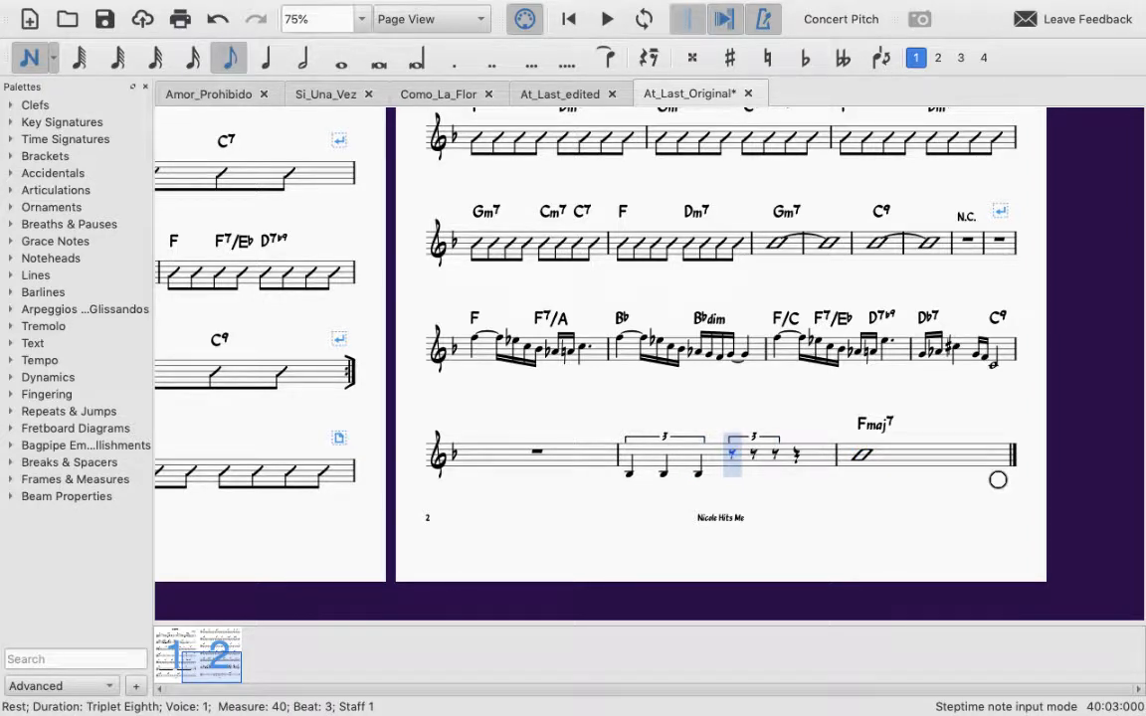
key("ctrl+z")
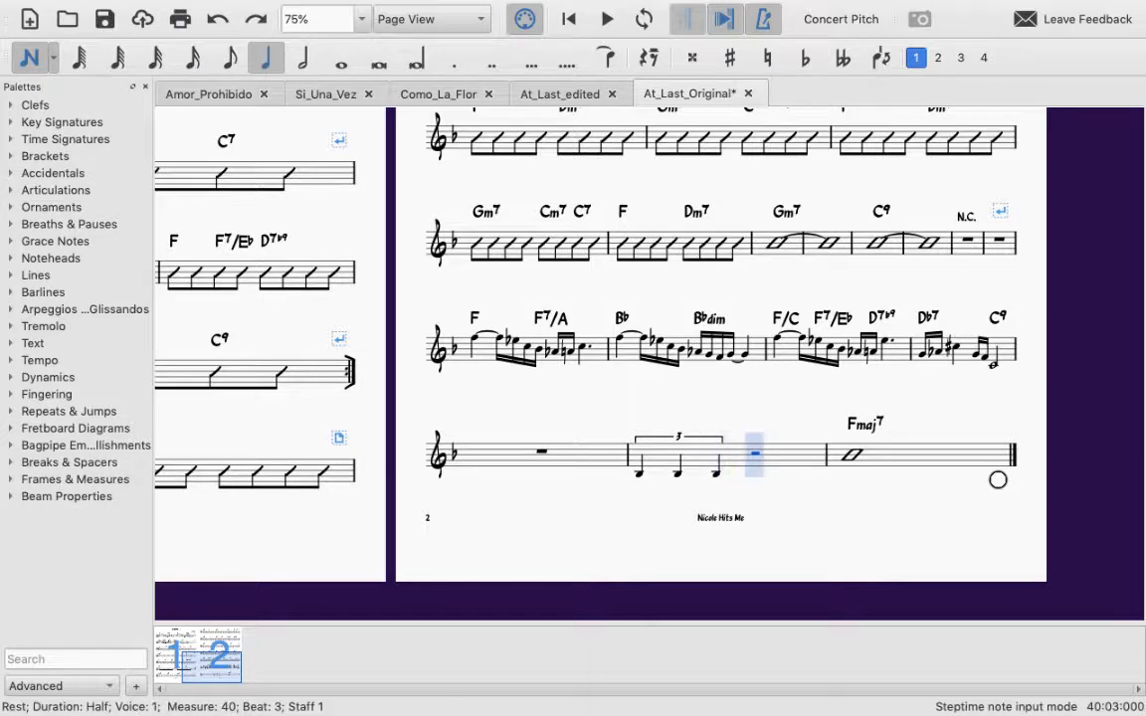
key("Escape")
Step: Turn the half rest on beat 3 of measure 40 into a quarter-note triplet and fill it with three Bb3 notes
left_click(756, 453)
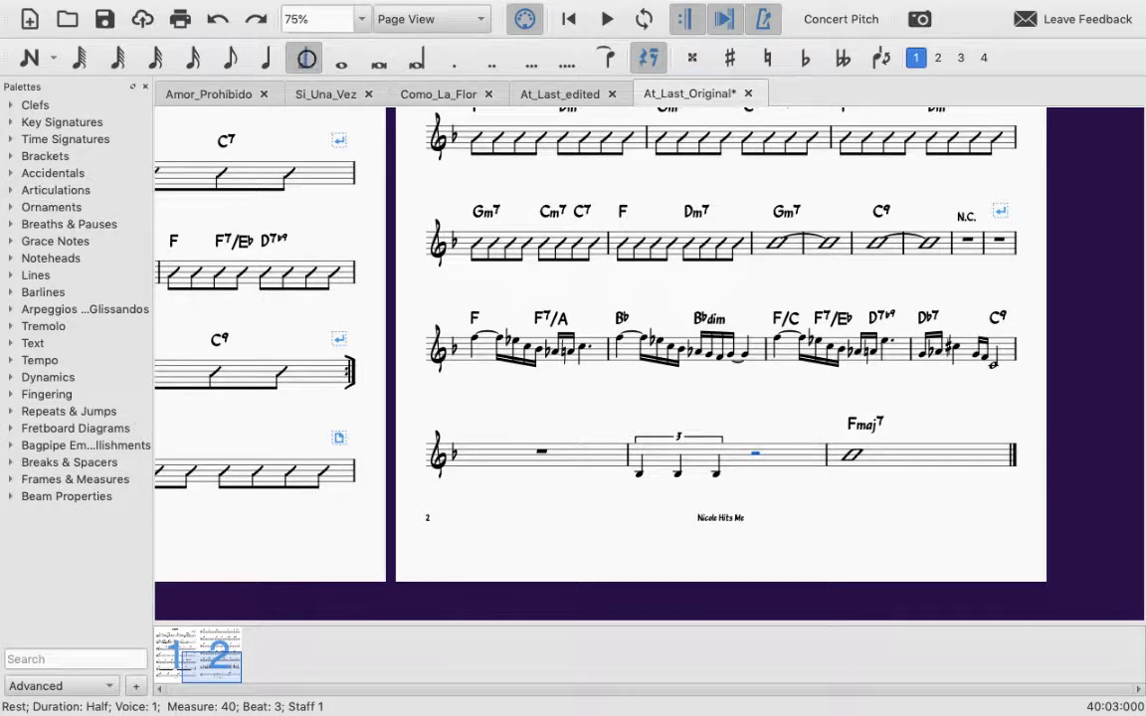
key("ctrl+3")
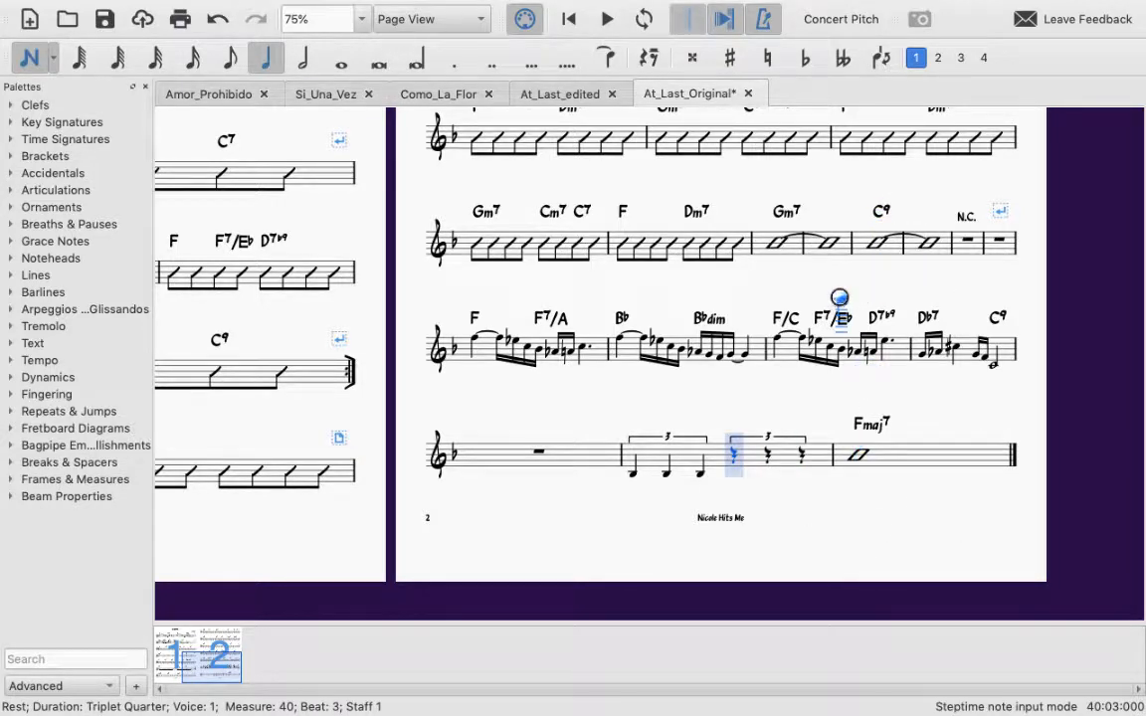
key("b")
key("b")
key("b")
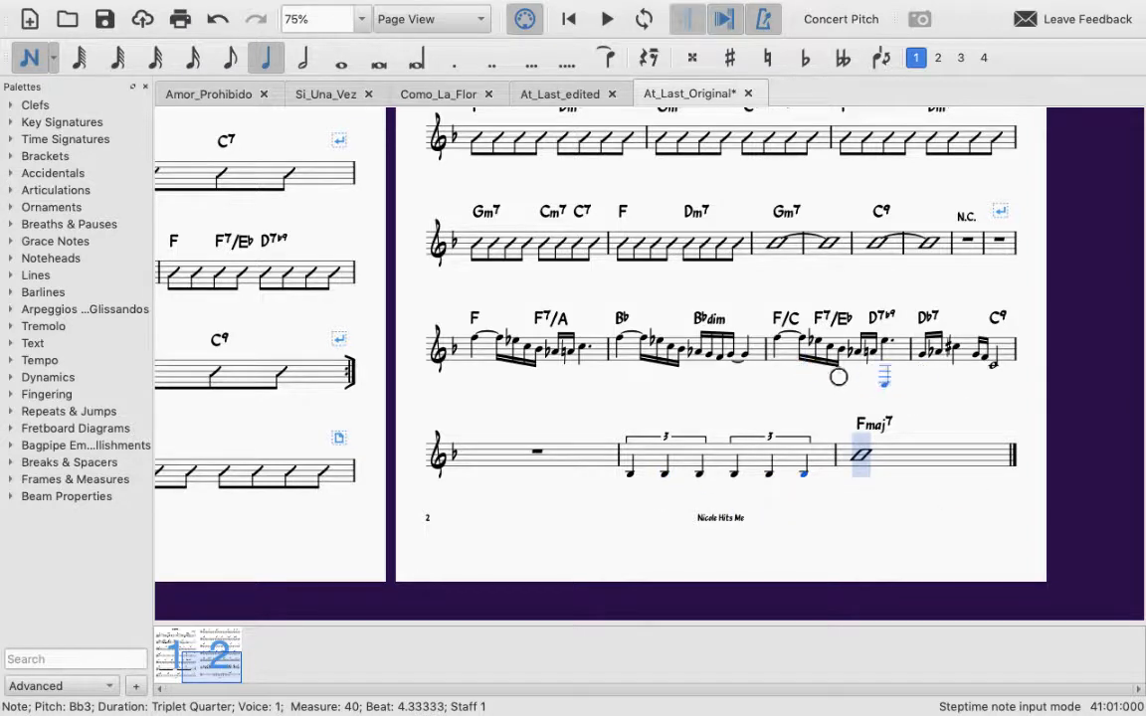
key("Escape")
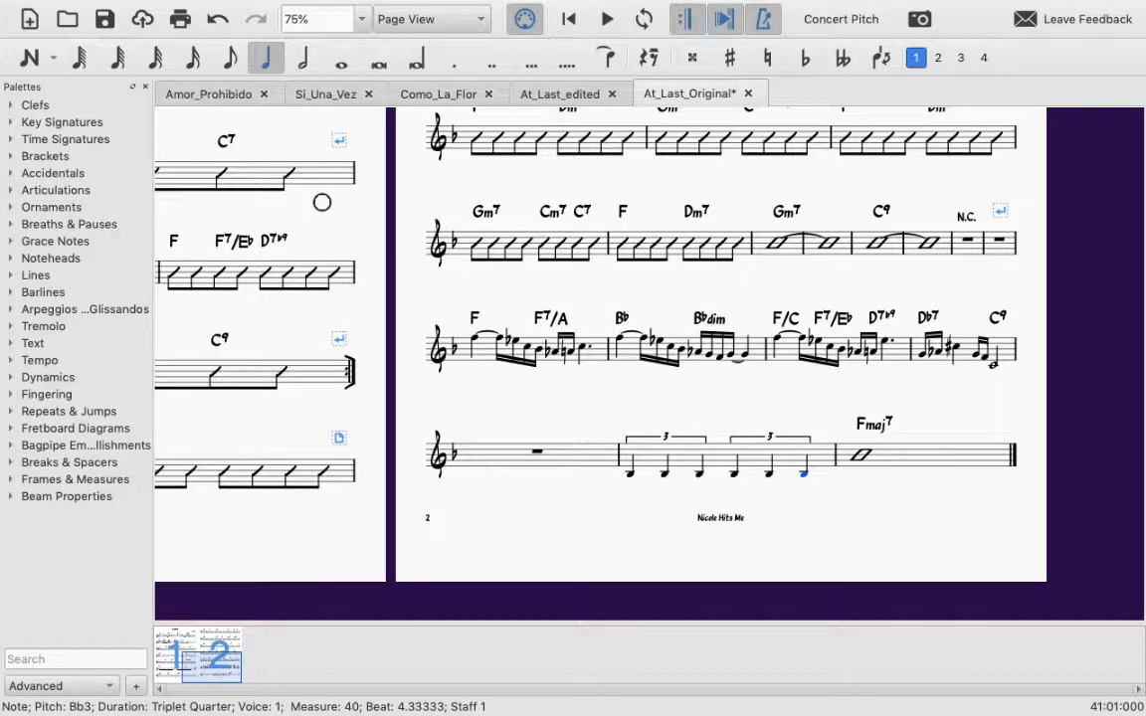
Step: Return to page 1 and examine the eighth-note rhythm slashes in measure 6
scroll(321, 202, "up", 3)
scroll(322, 202, "up", 7)
scroll(321, 202, "left", 10)
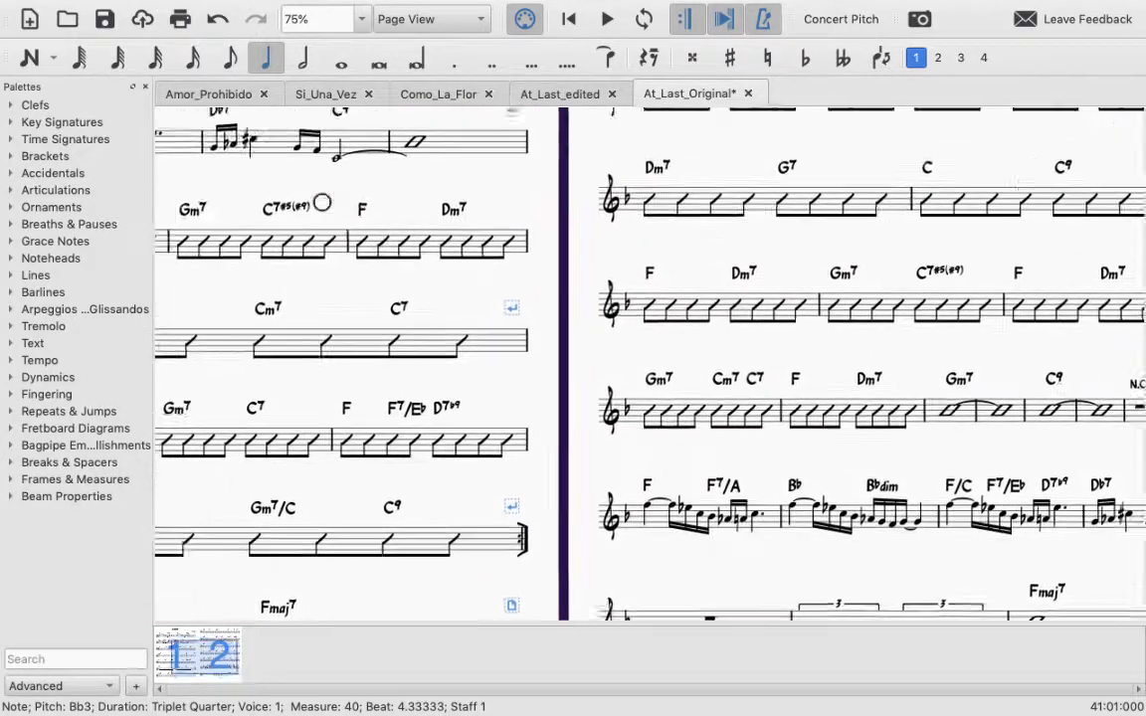
scroll(321, 202, "down", 1)
scroll(321, 202, "right", 1)
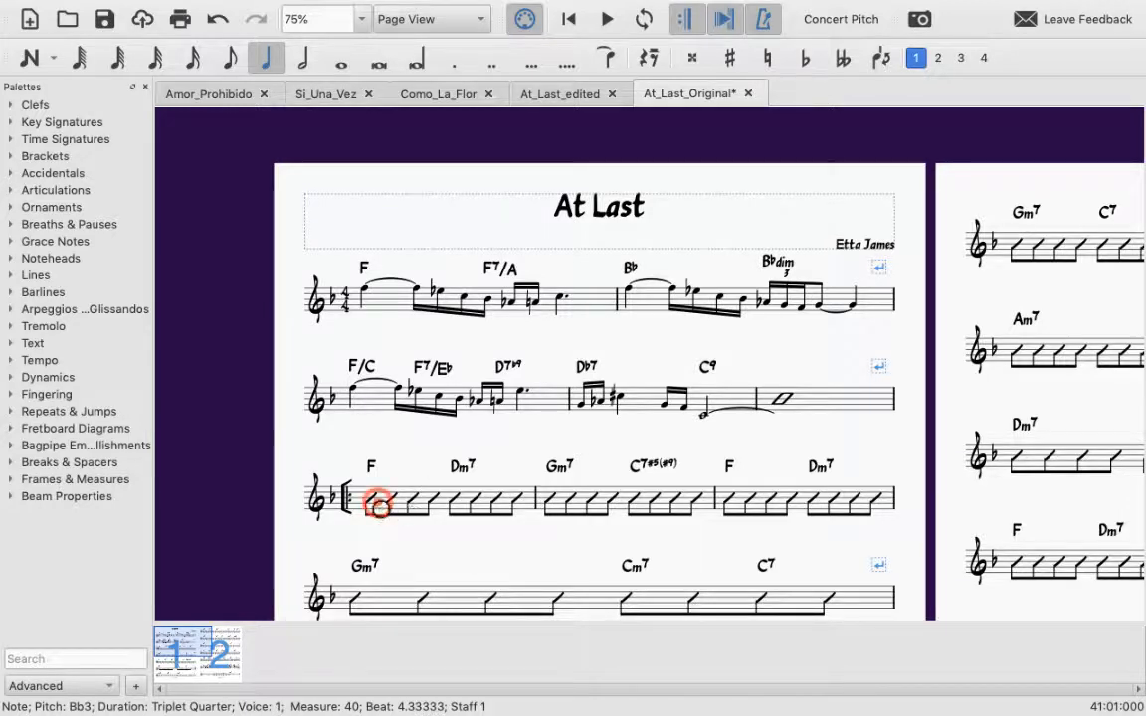
left_click(376, 502)
scroll(377, 504, "down", 3)
scroll(377, 504, "up", 1)
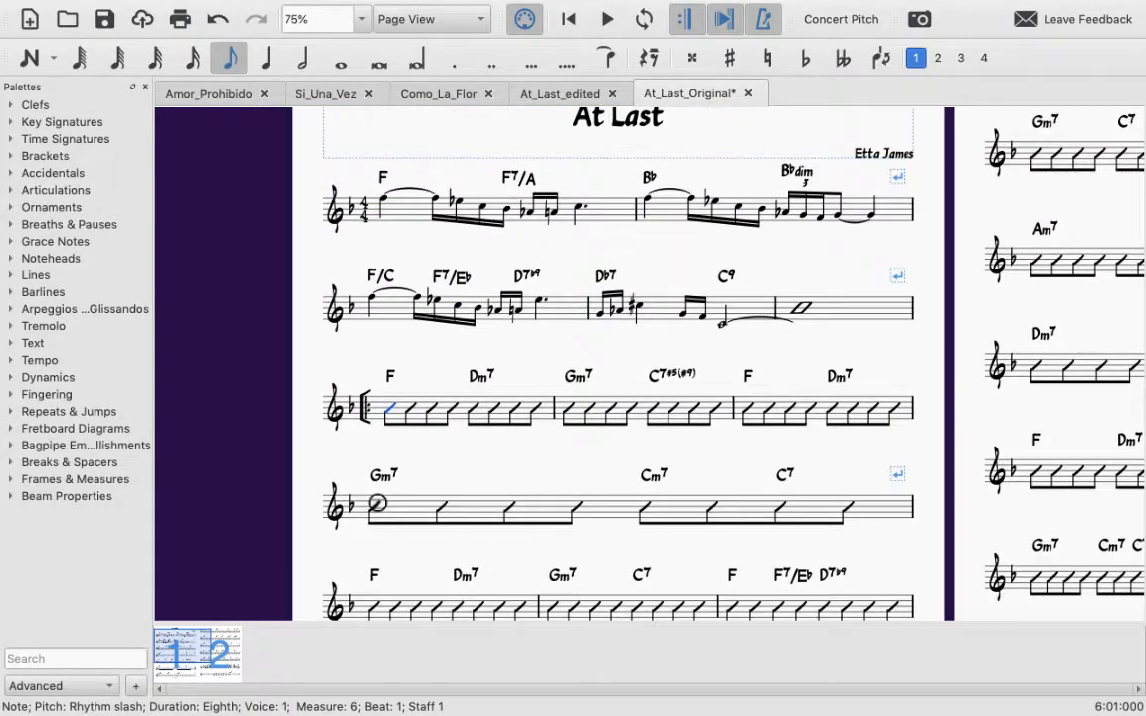
left_click(414, 448)
left_click(397, 411)
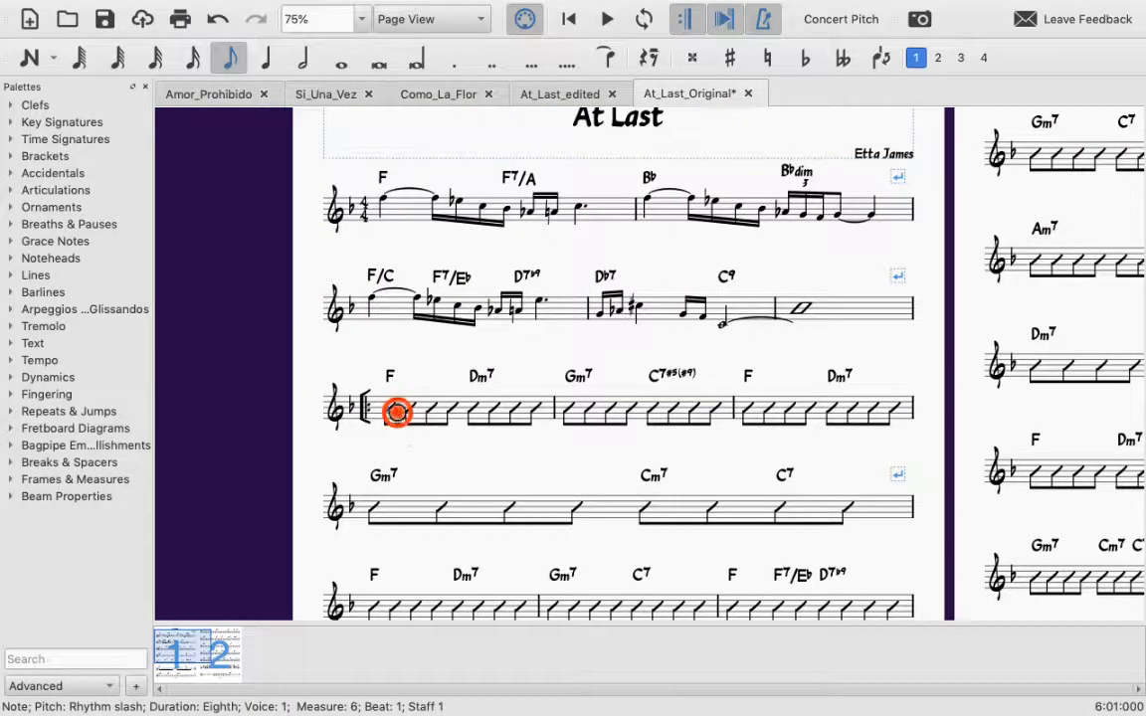
left_click(460, 411)
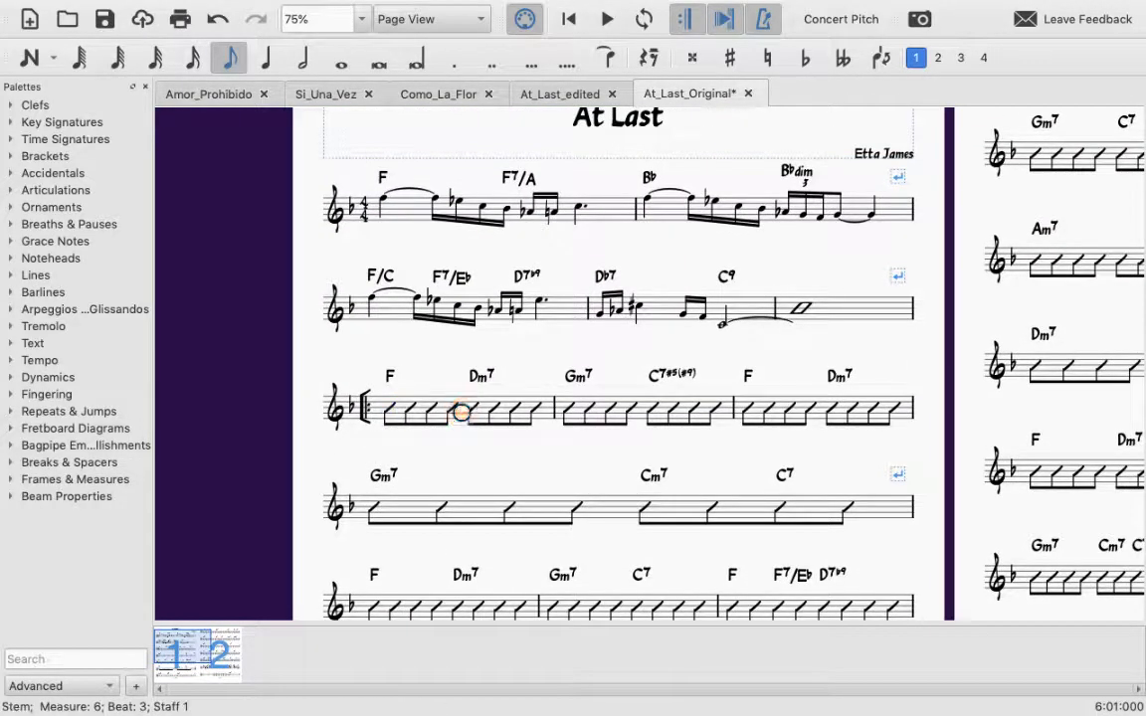
left_click(456, 416)
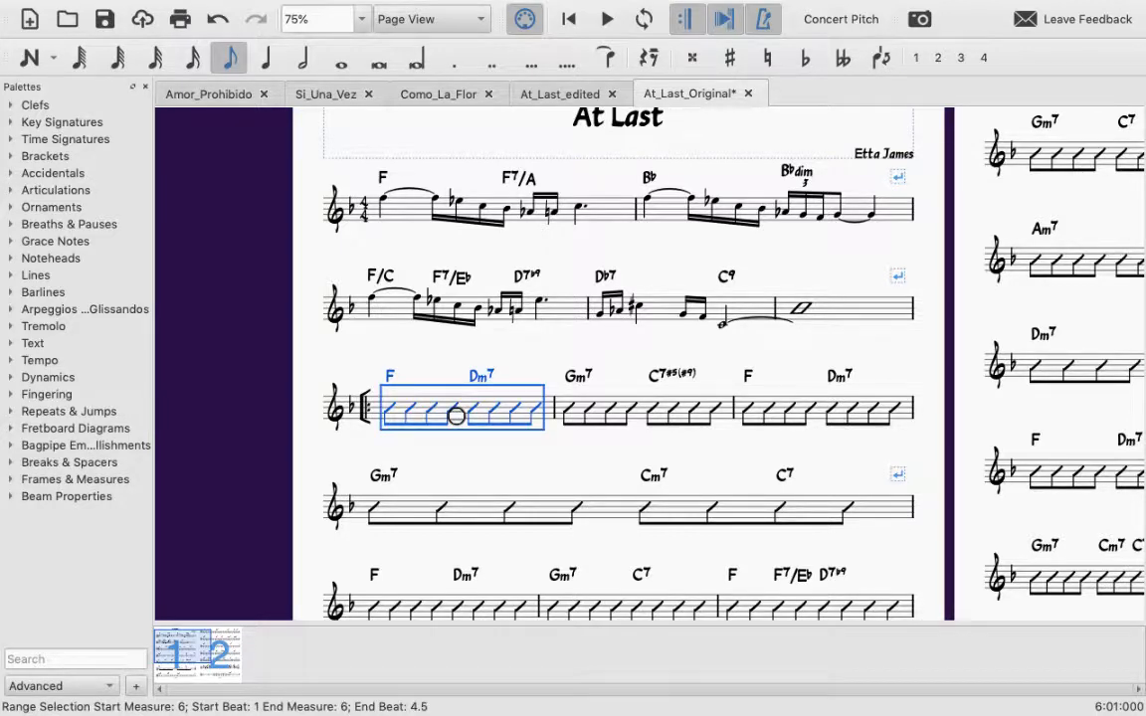
Step: Compare the slash notation of measures 6 to 10 with the melody in measures 3 to 5 on page 1
left_click_drag(459, 416, 726, 411)
left_click(737, 466)
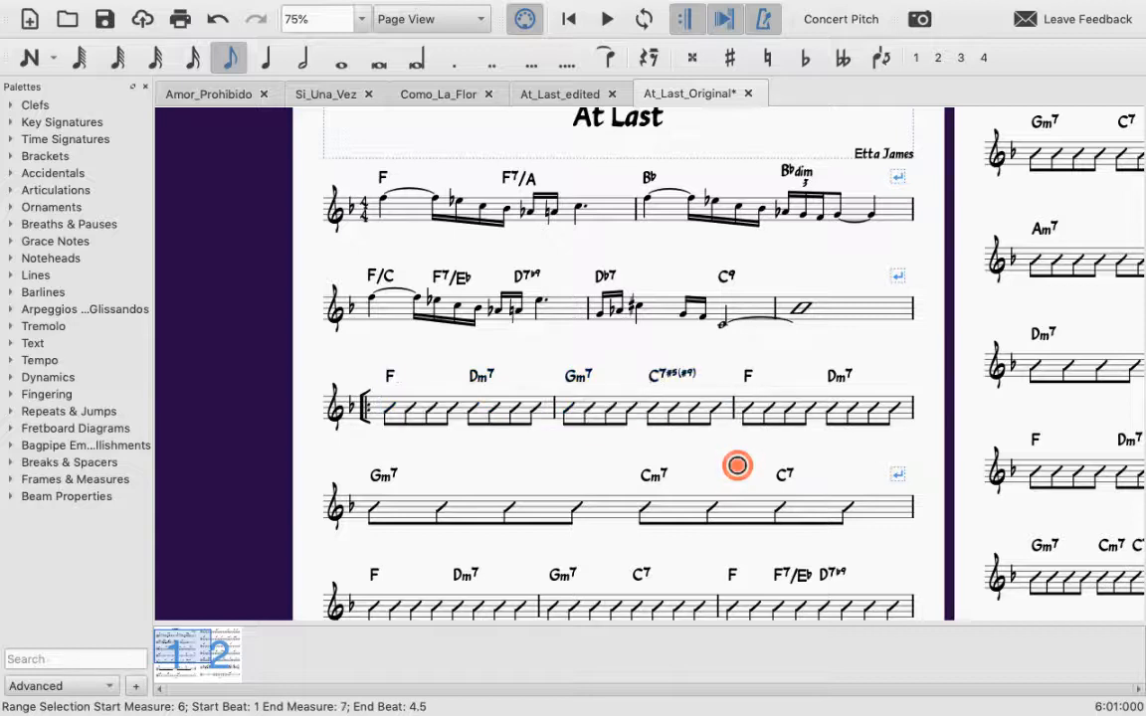
left_click(602, 504)
left_click(472, 455)
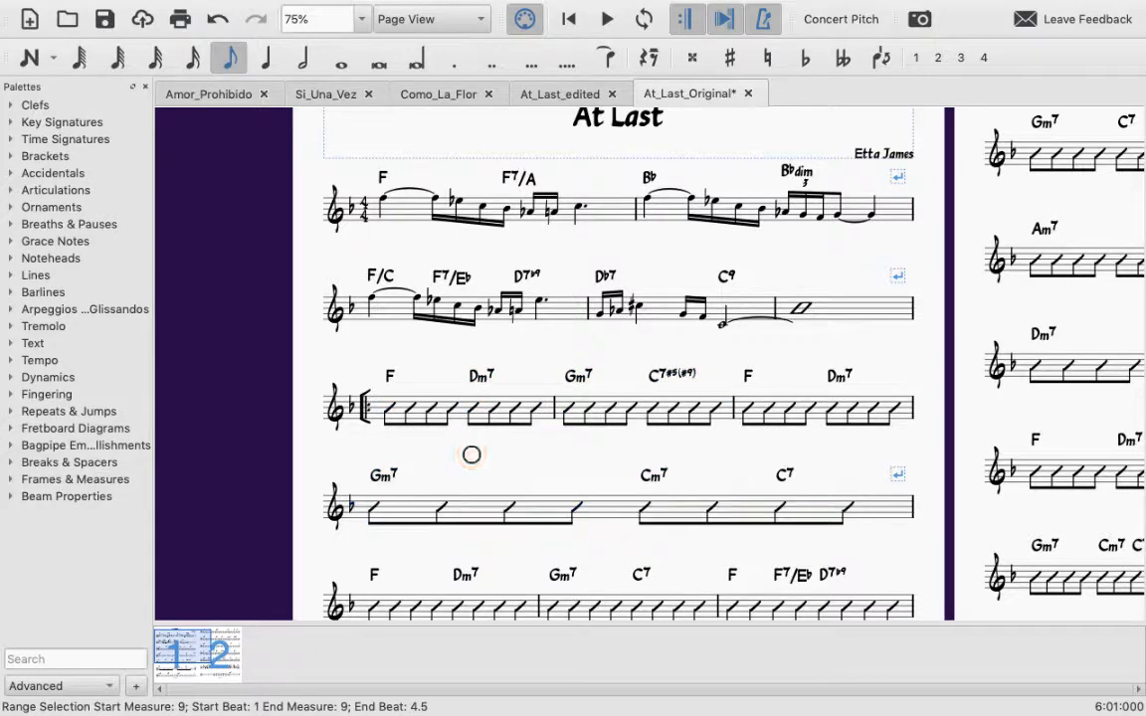
left_click(799, 307)
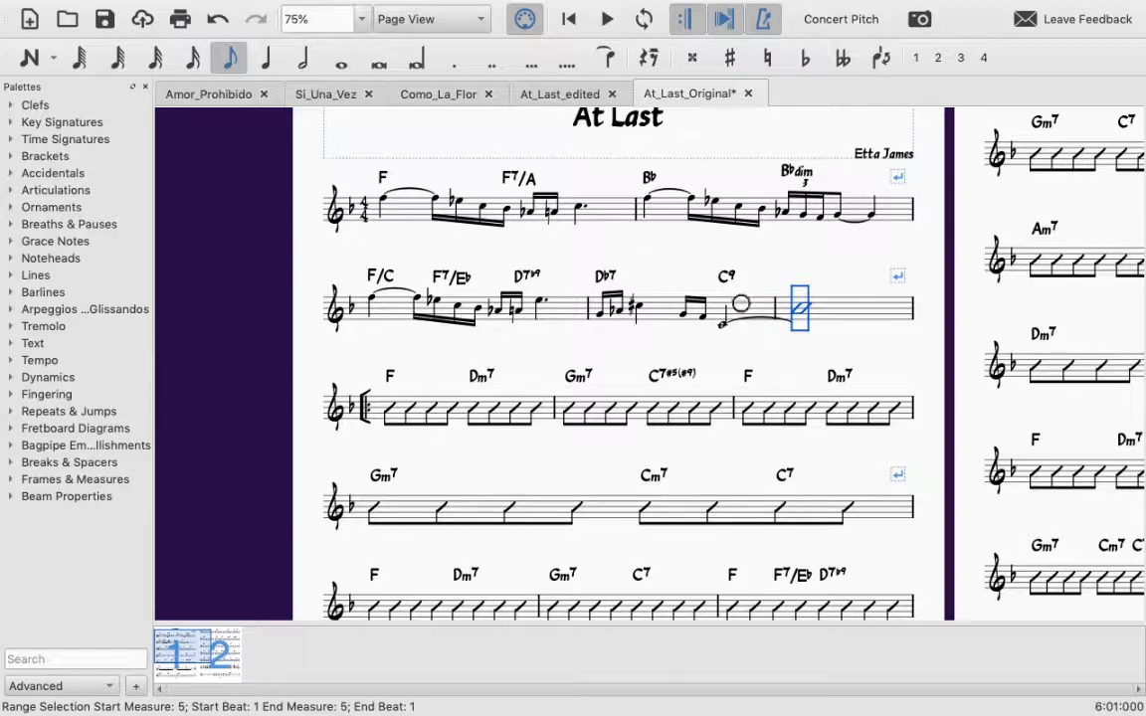
left_click(741, 304, "shift")
left_click(560, 304, "shift")
scroll(557, 304, "down", 4)
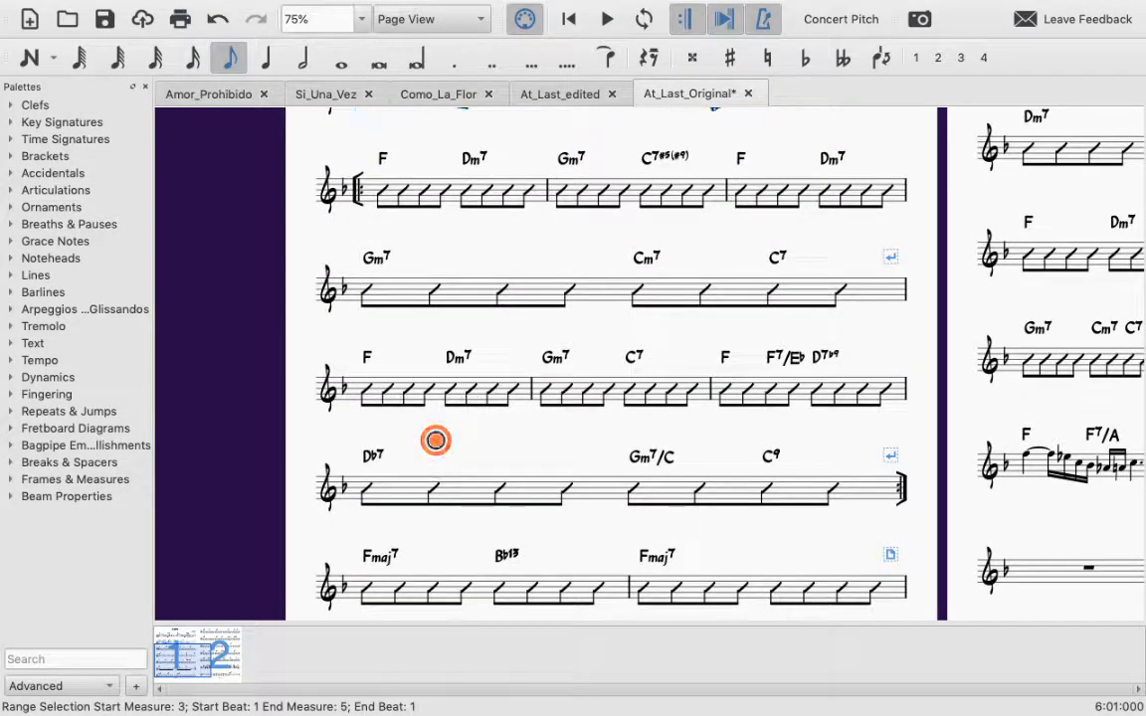
left_click(371, 394)
left_click(478, 450)
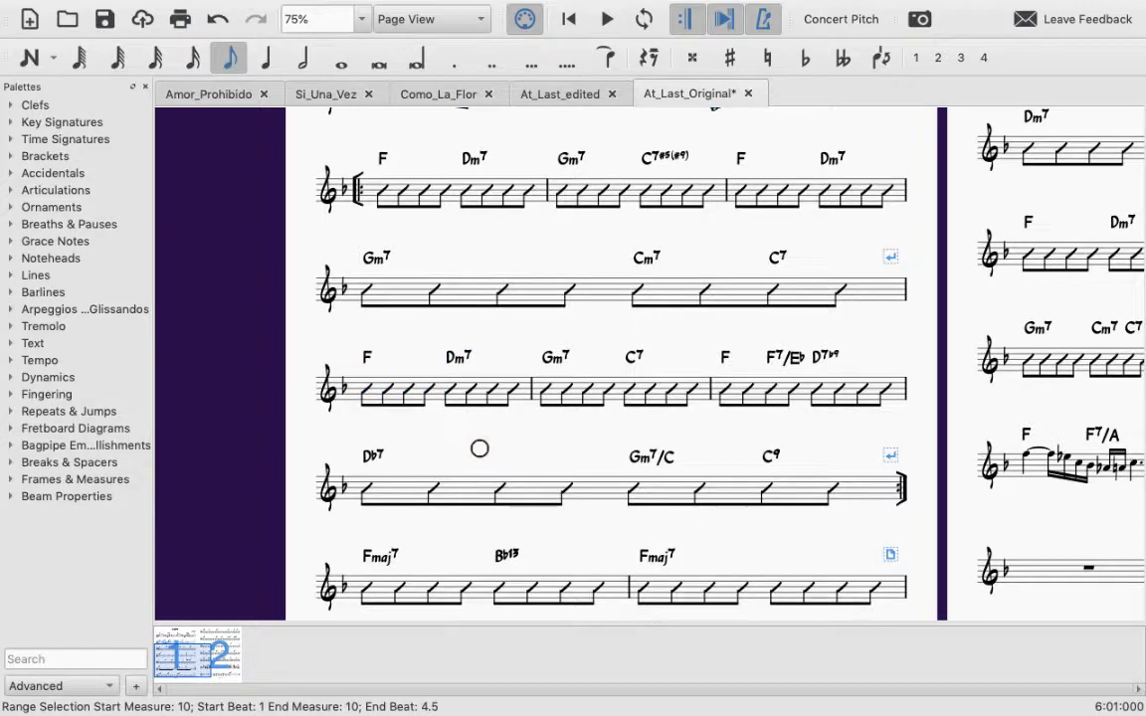
scroll(480, 448, "up", 2)
scroll(480, 448, "up", 3)
scroll(480, 448, "down", 2)
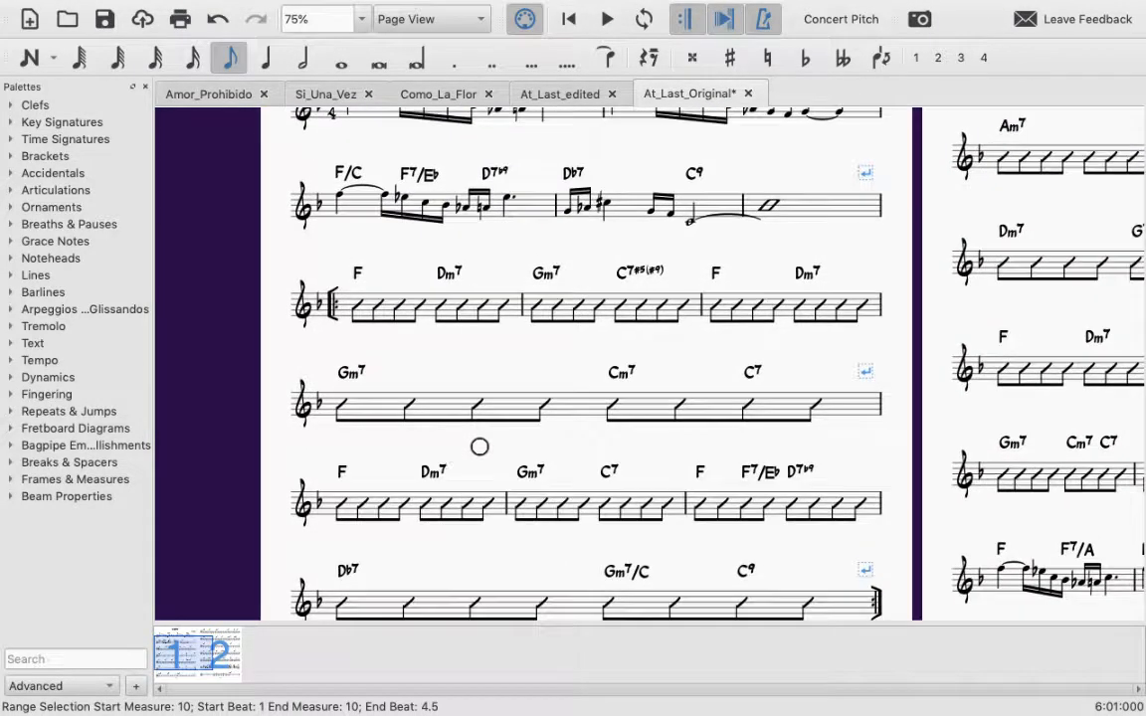
Step: Apply a 12/8 time signature starting at measure 6
left_click(358, 310)
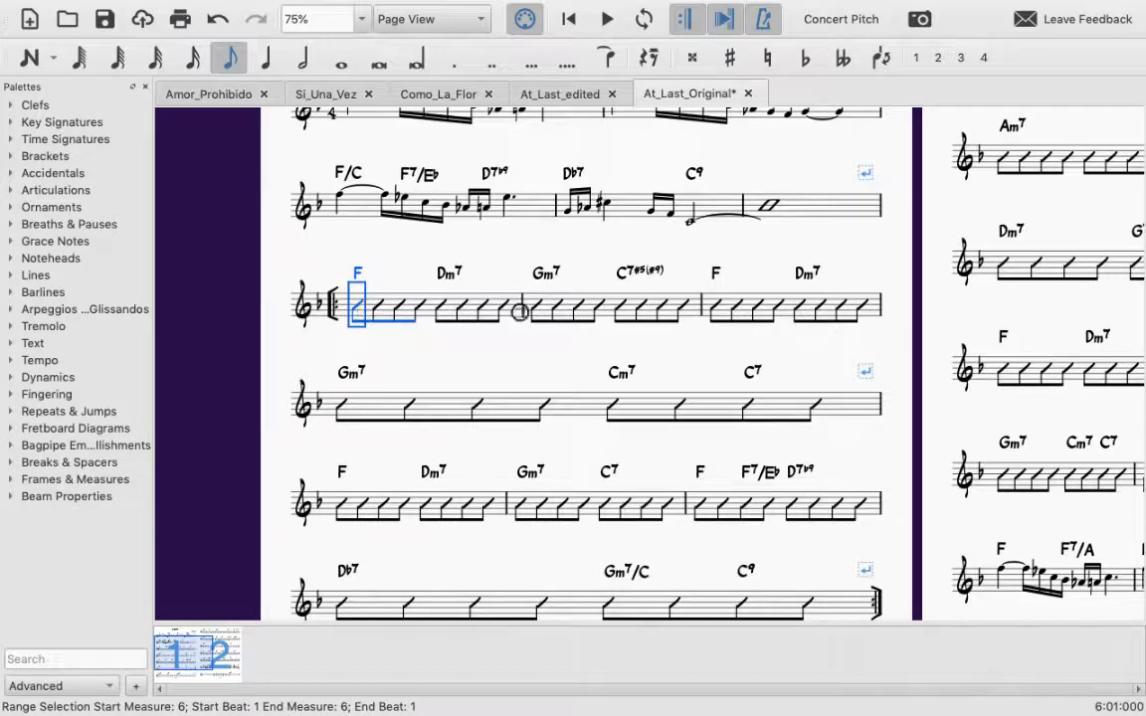
left_click(514, 309, "shift")
left_click(77, 142)
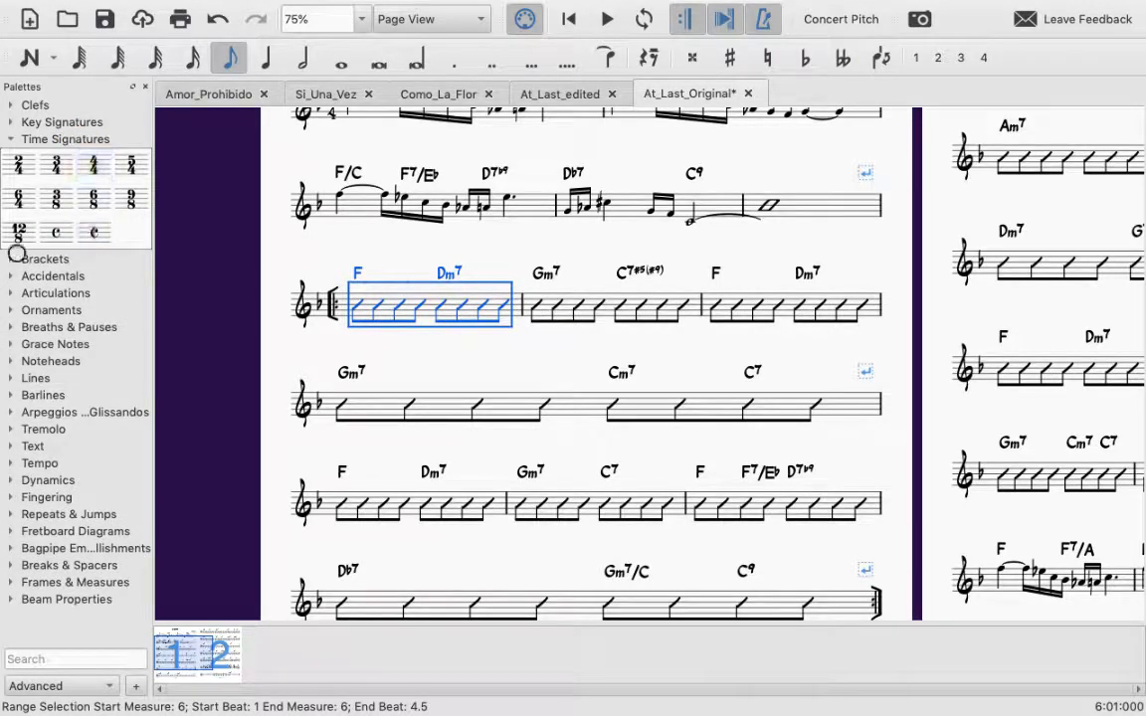
left_click(265, 10)
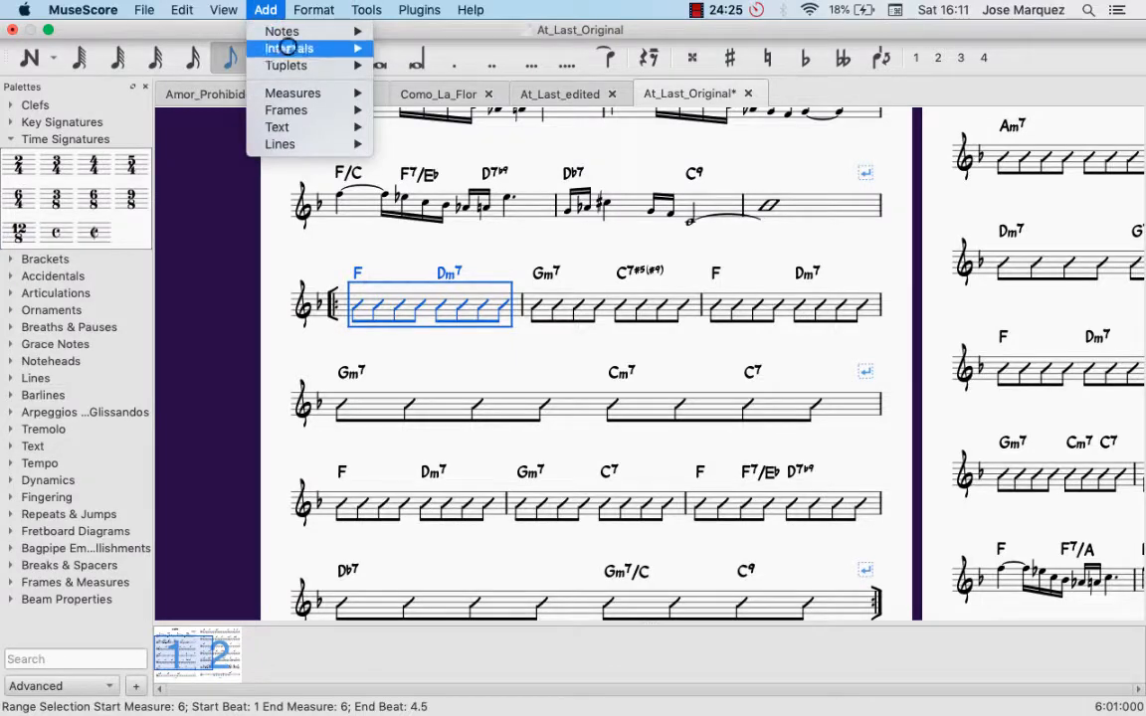
mouse_move(317, 130)
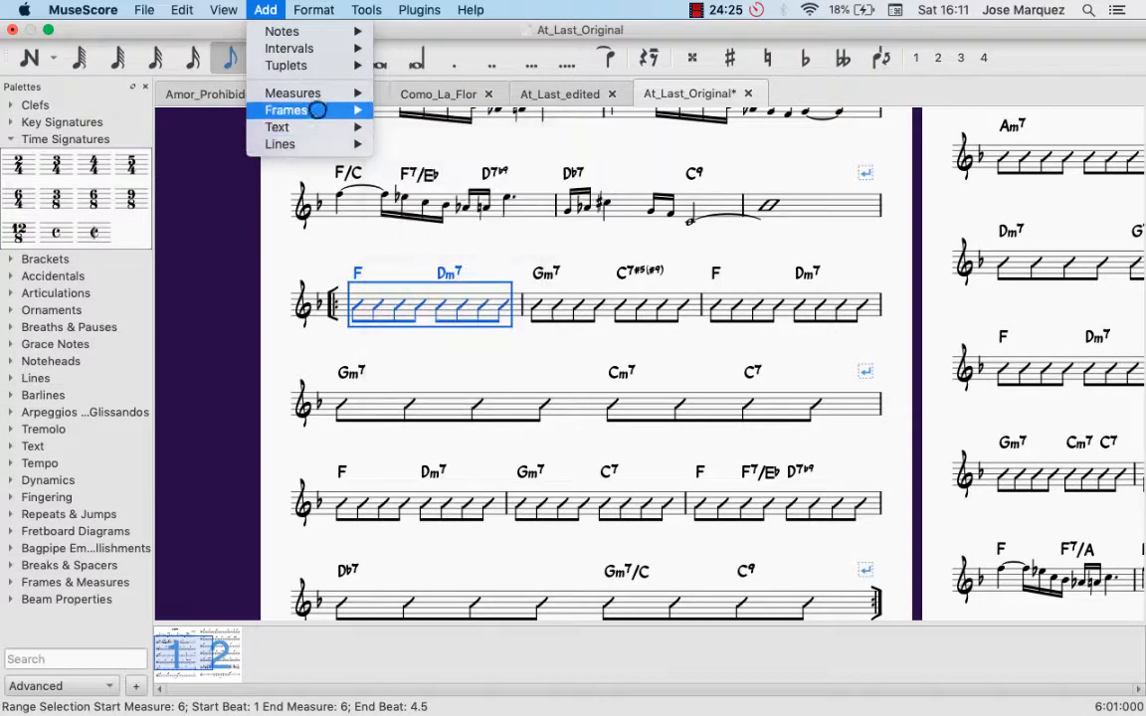
mouse_move(316, 92)
mouse_move(181, 10)
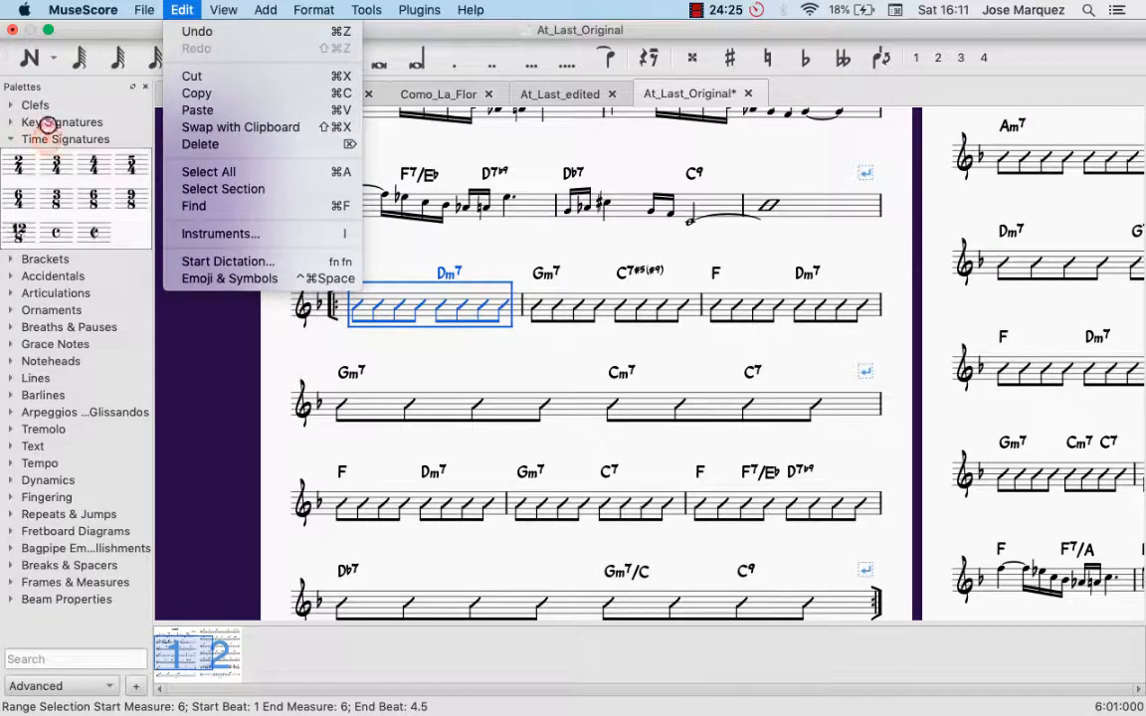
left_click(46, 133)
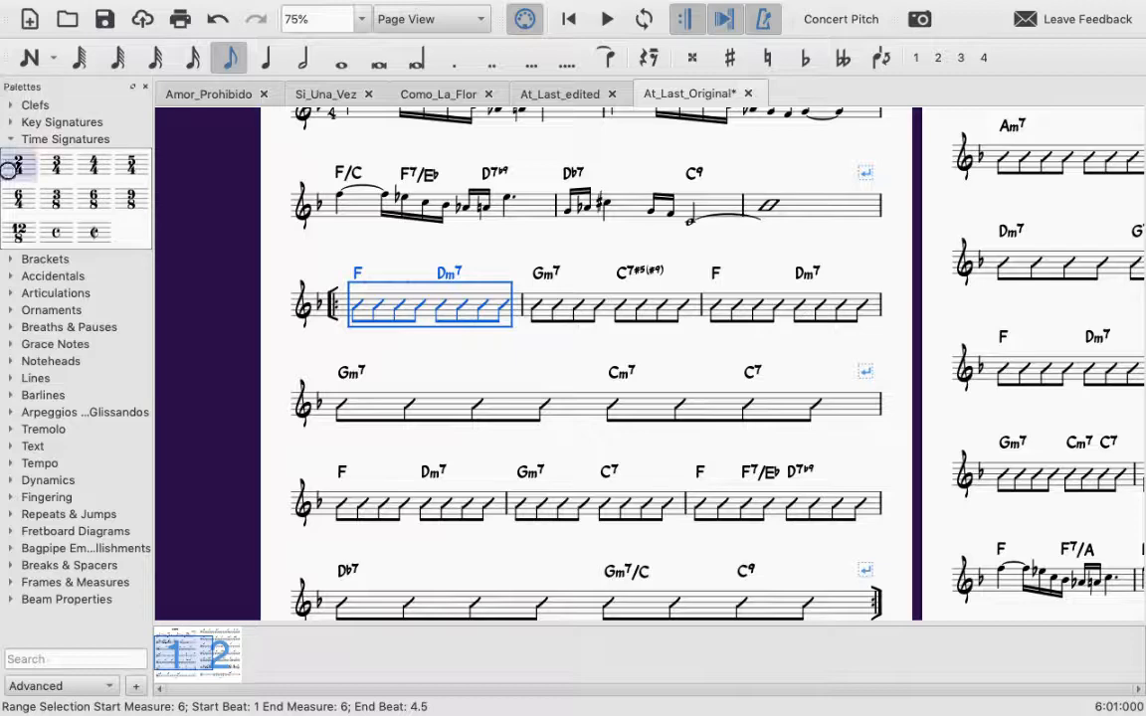
left_click(38, 140)
left_click(38, 140)
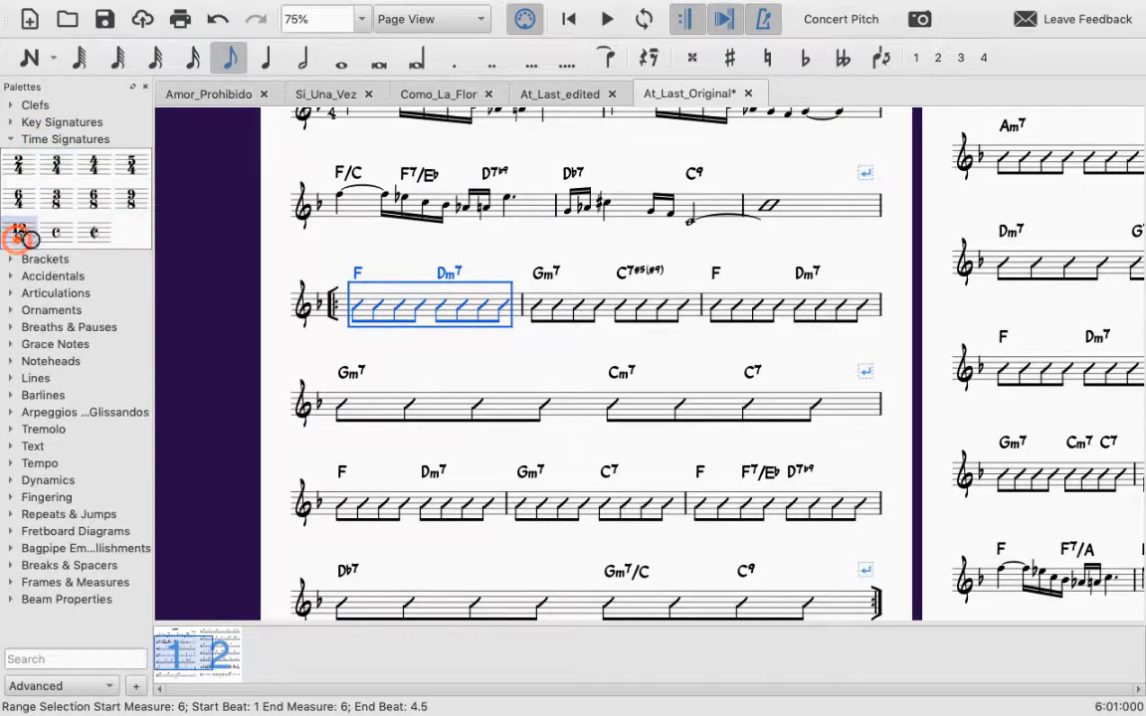
left_click(20, 235)
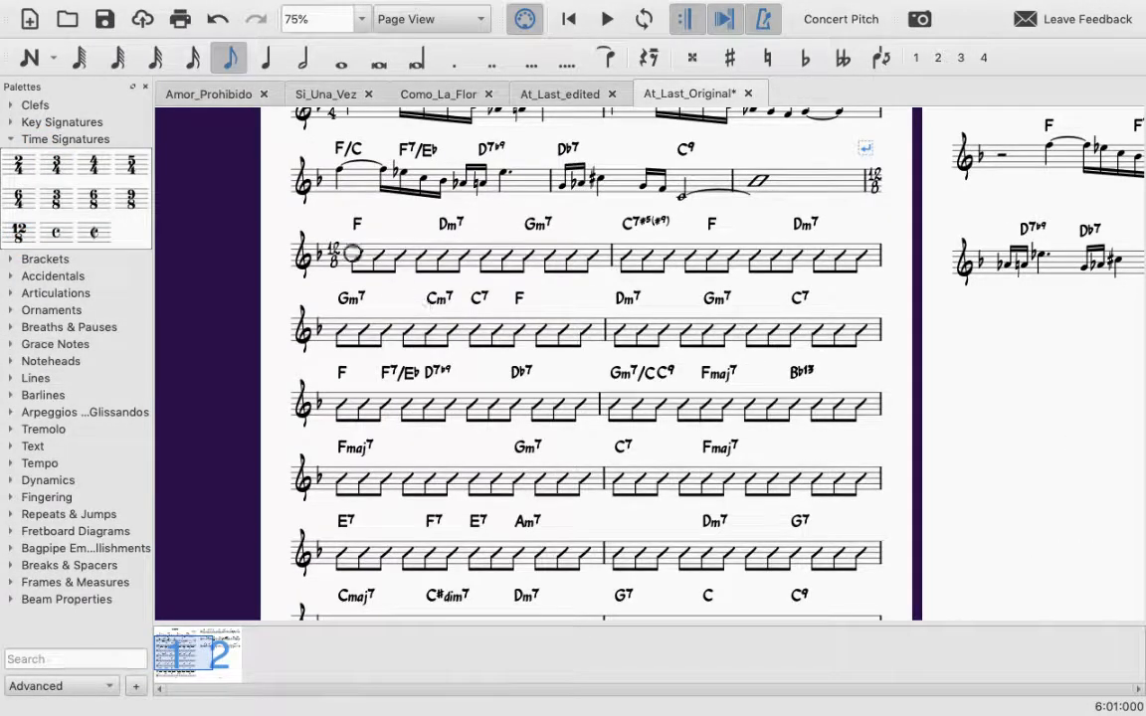
Step: Clear the rhythm slashes and chord symbols from the two rebarred 12/8 measures, 6 and 7
scroll(666, 404, "down", 5)
scroll(666, 405, "right", 3)
scroll(666, 405, "up", 5)
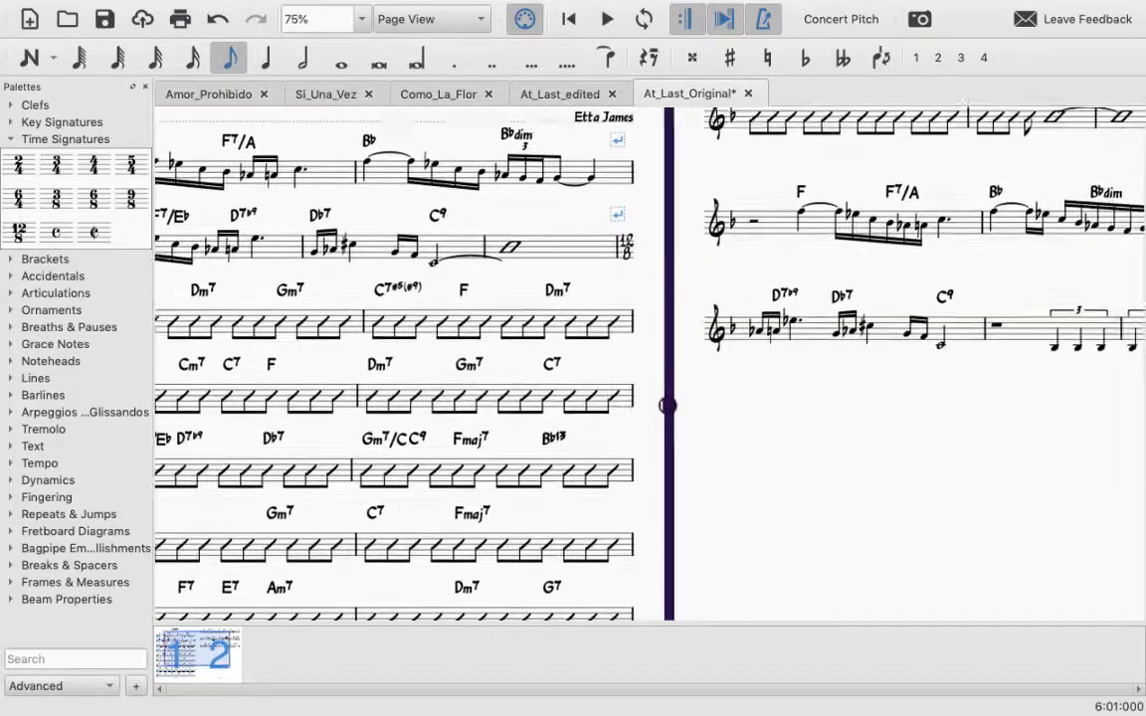
scroll(665, 402, "down", 5)
scroll(665, 402, "left", 2)
scroll(664, 407, "up", 6)
scroll(665, 406, "left", 3)
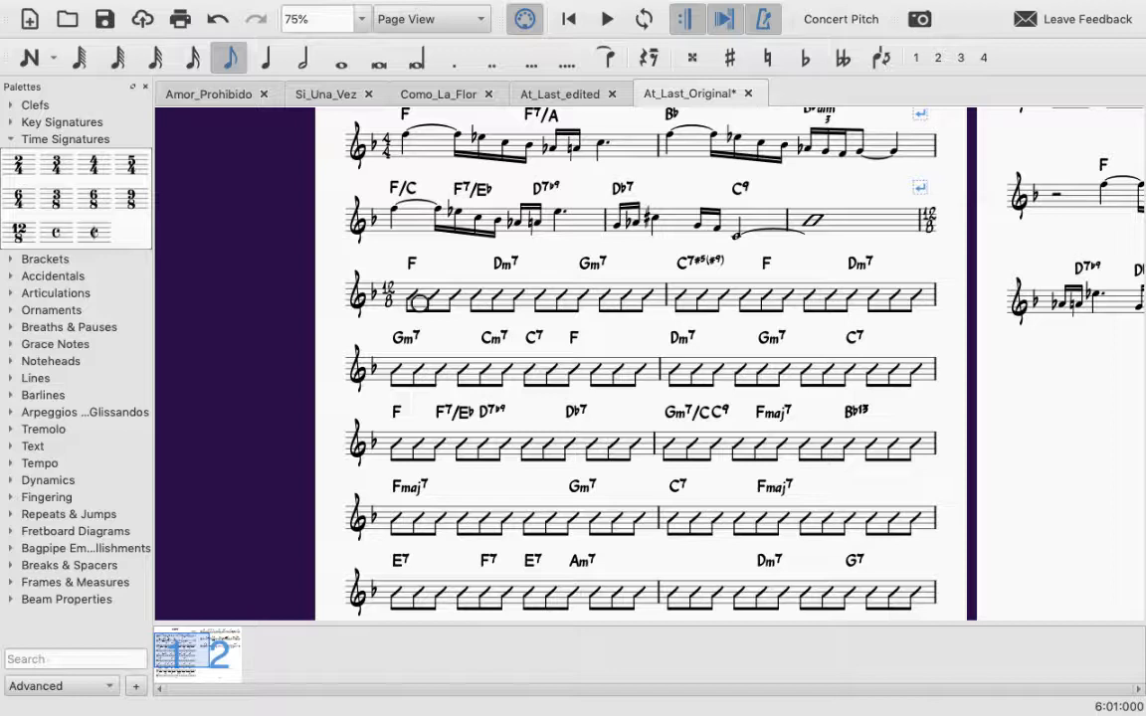
left_click(421, 296)
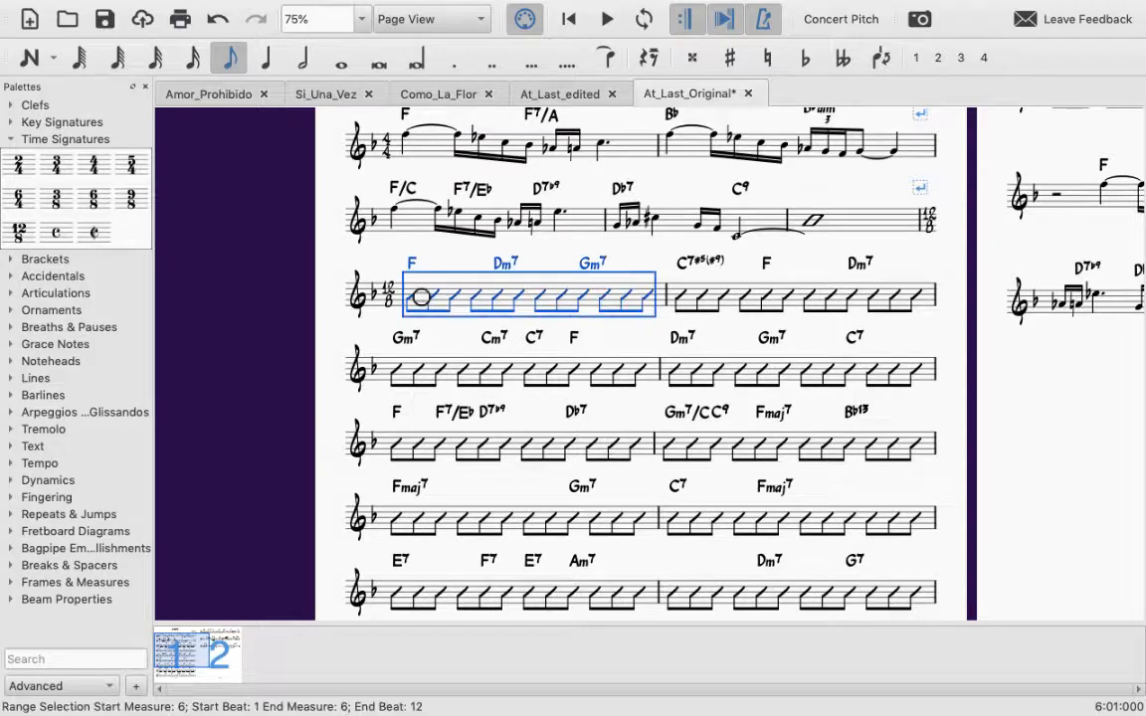
left_click(923, 301, "shift")
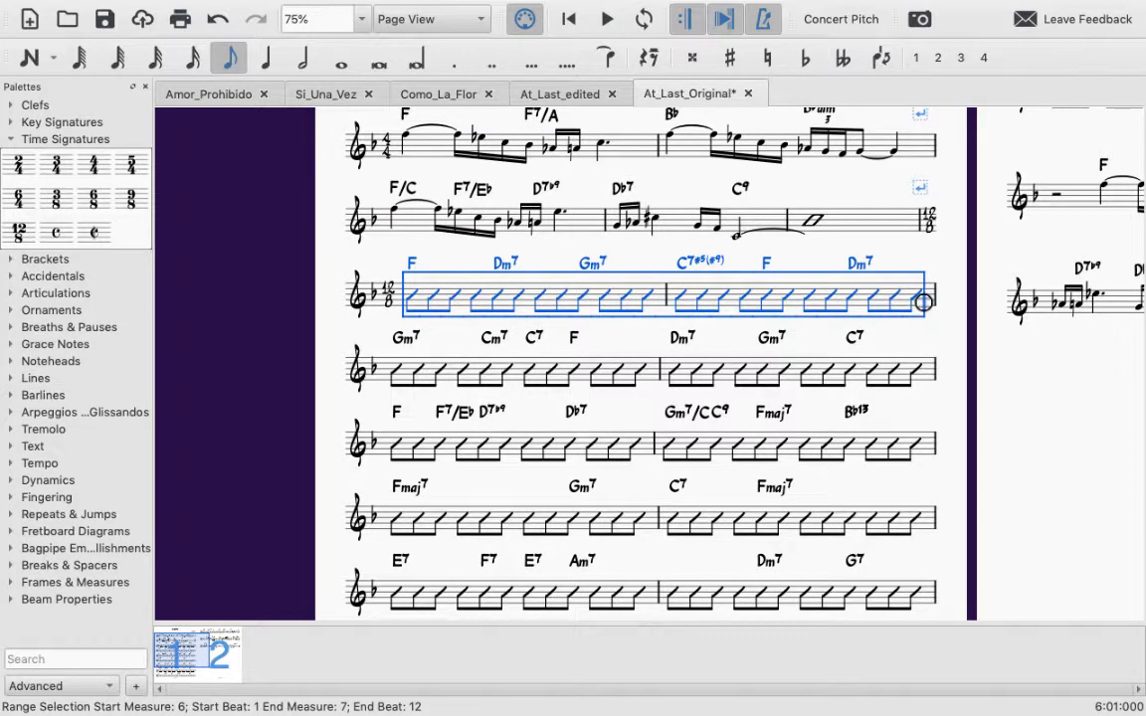
key("ctrl+Delete")
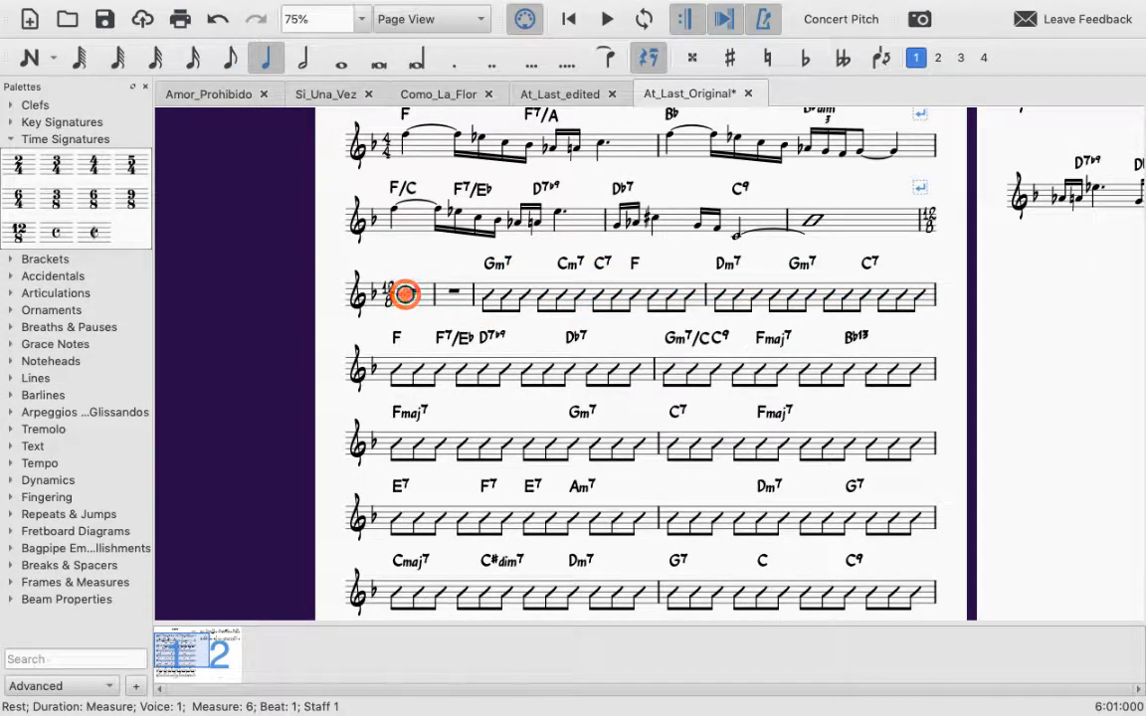
left_click(458, 307)
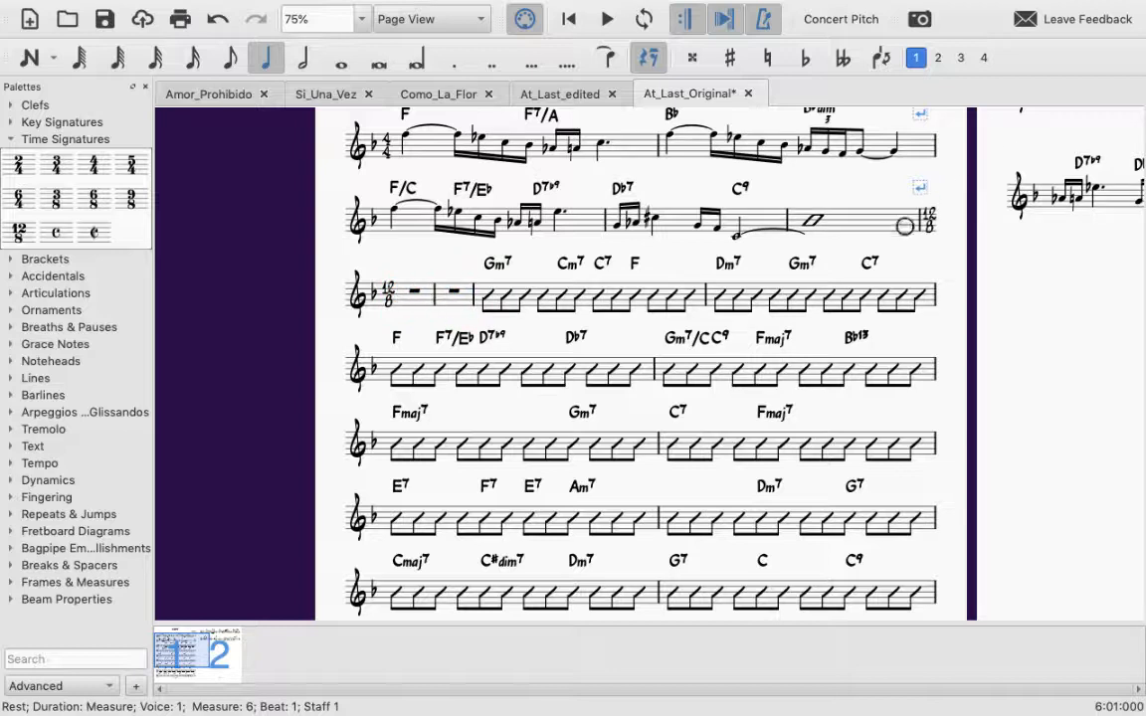
Step: Clear the slashes and chord symbols from measures 8 and 9
left_click(398, 298)
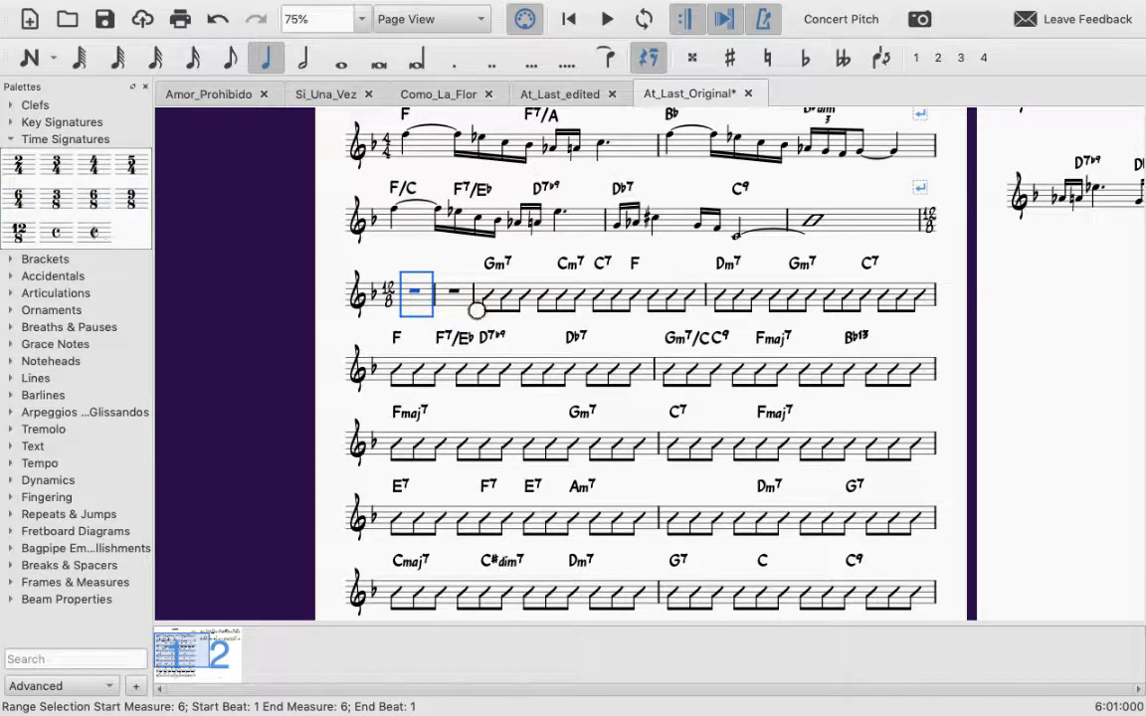
left_click(536, 312, "shift")
left_click(537, 313)
left_click(533, 304)
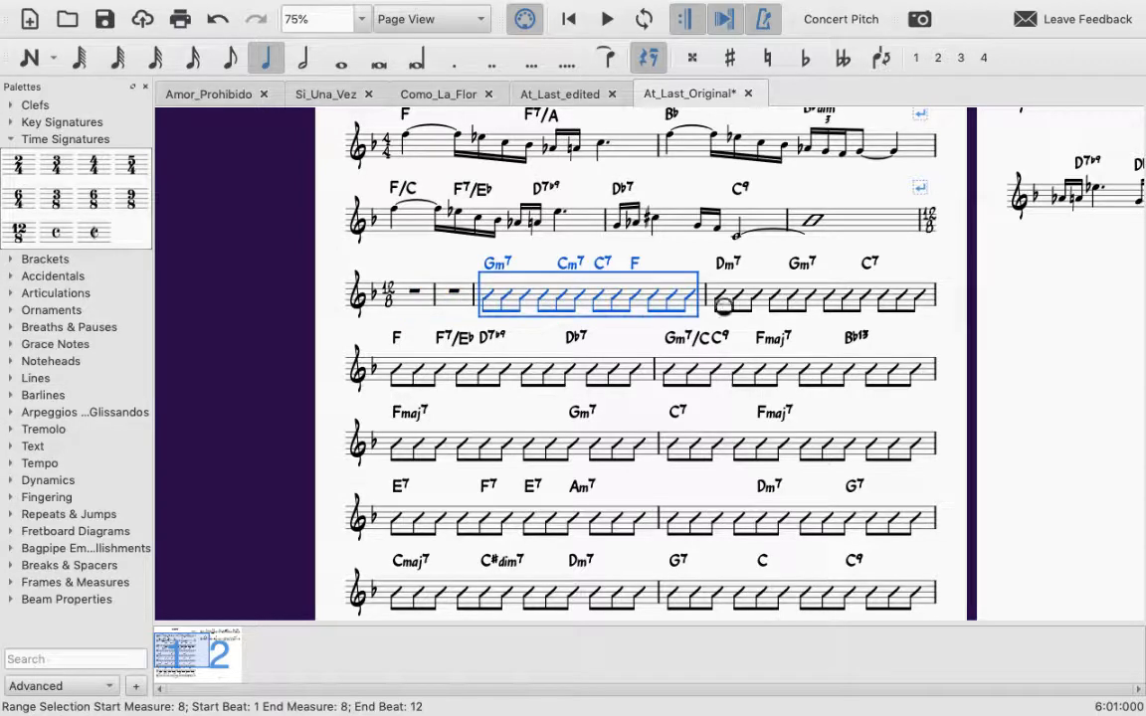
left_click(920, 304, "shift")
key("Delete")
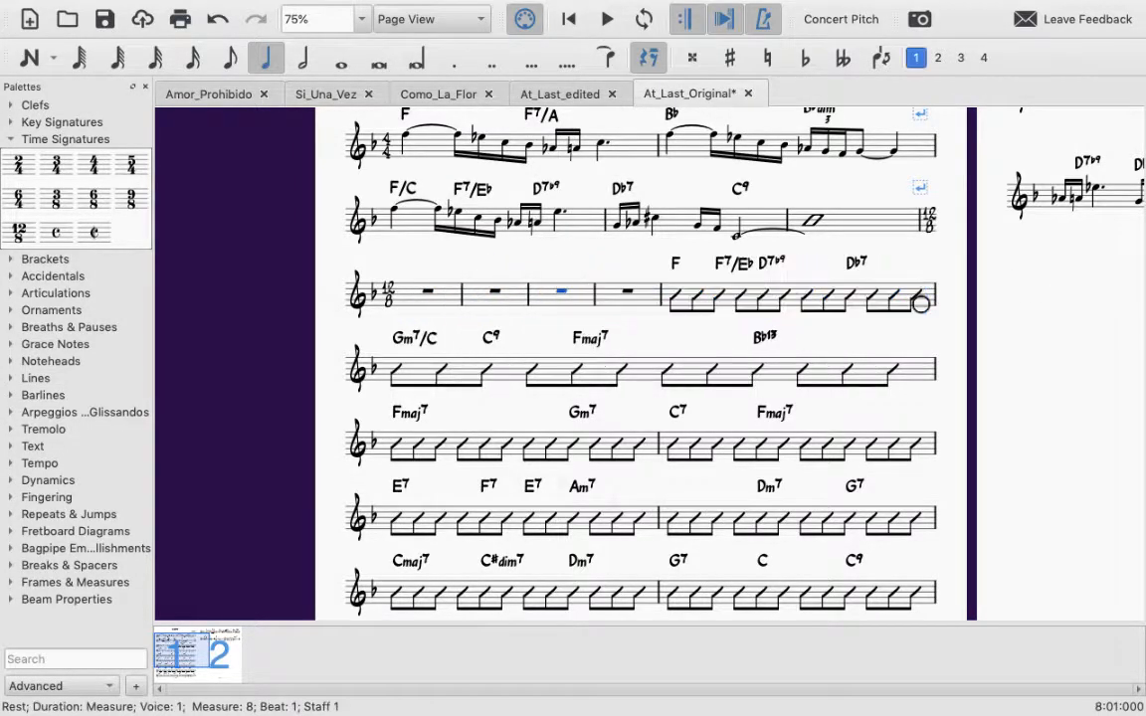
Step: Apply a 6/8 time signature to the emptied measure 8
left_click(122, 221)
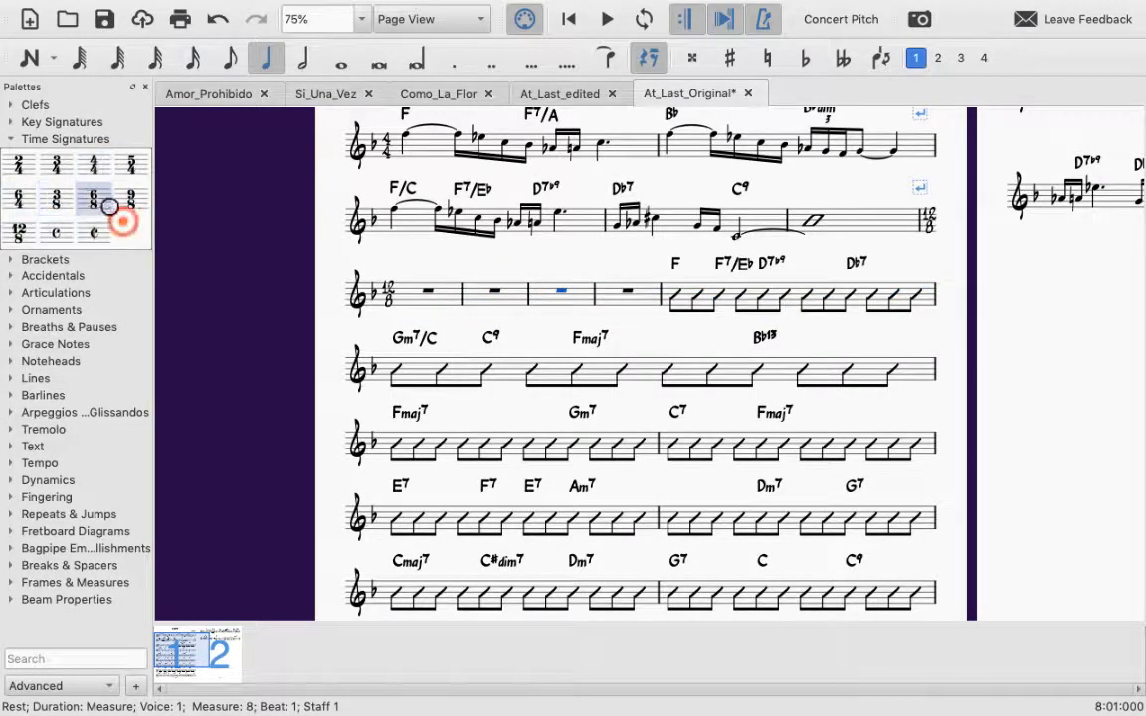
left_click(122, 220)
left_click(136, 228)
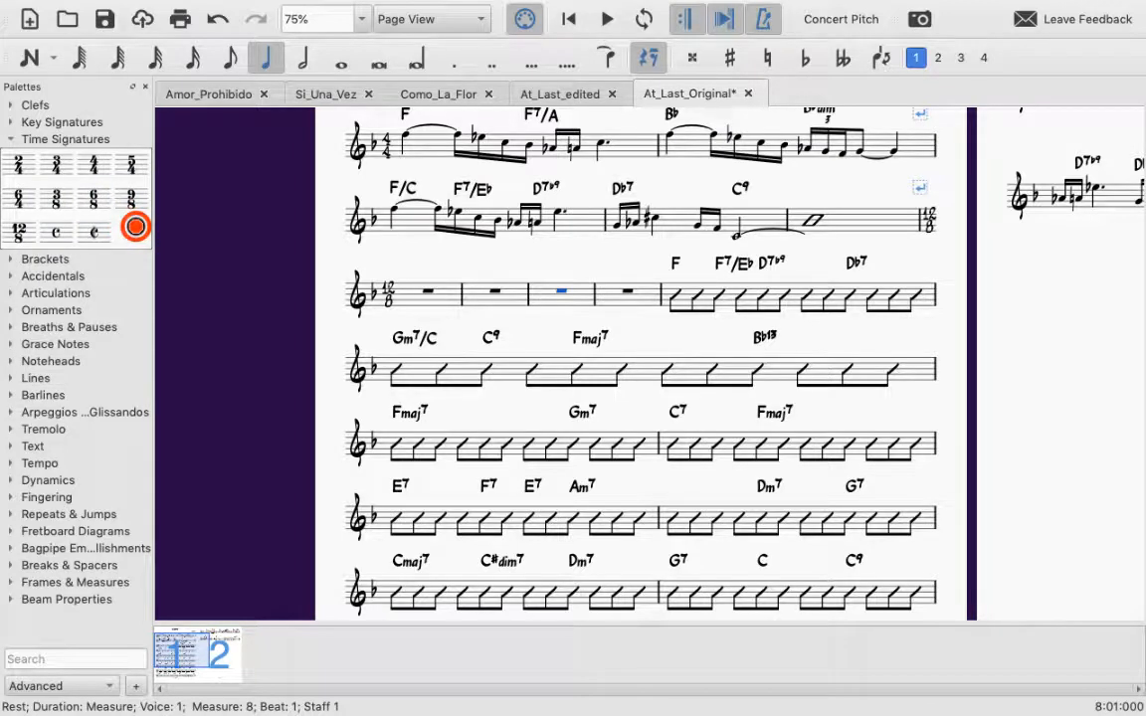
left_click(545, 293)
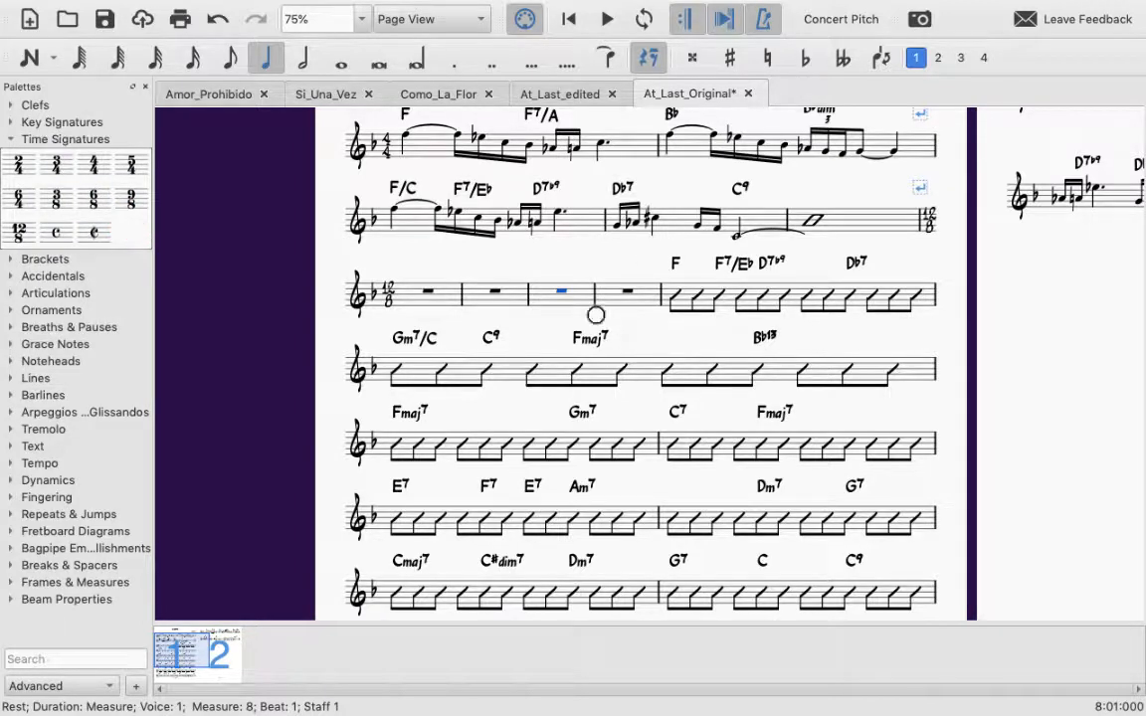
left_click(550, 294)
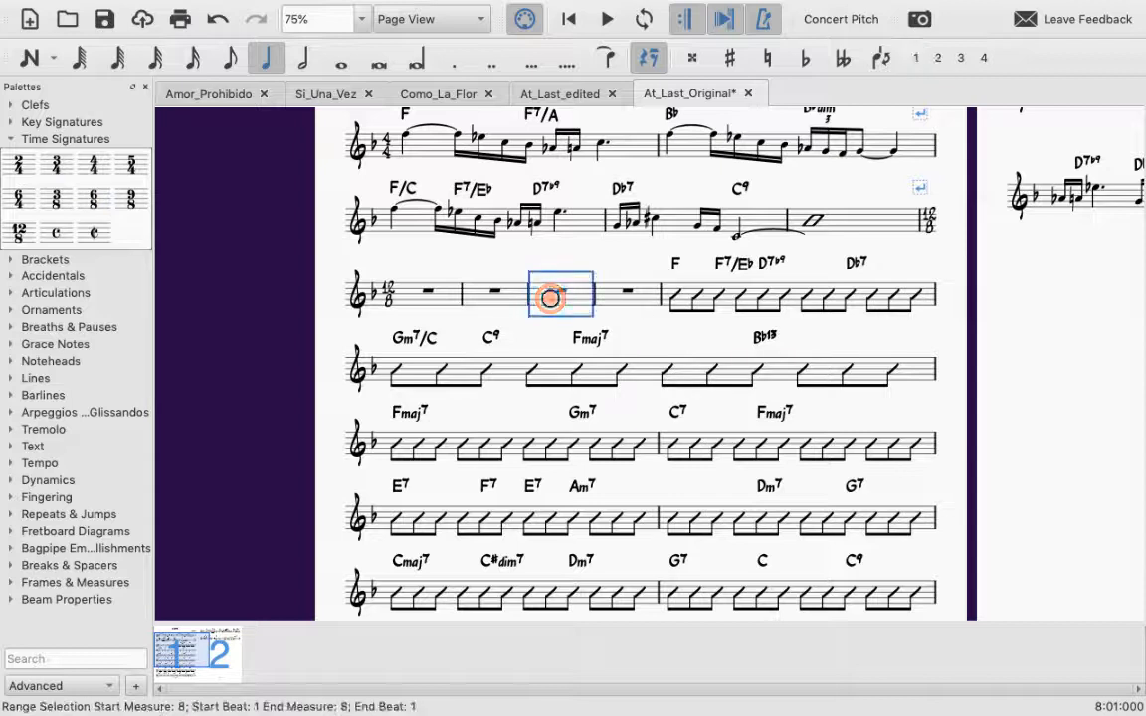
left_click(92, 201)
left_click(94, 200)
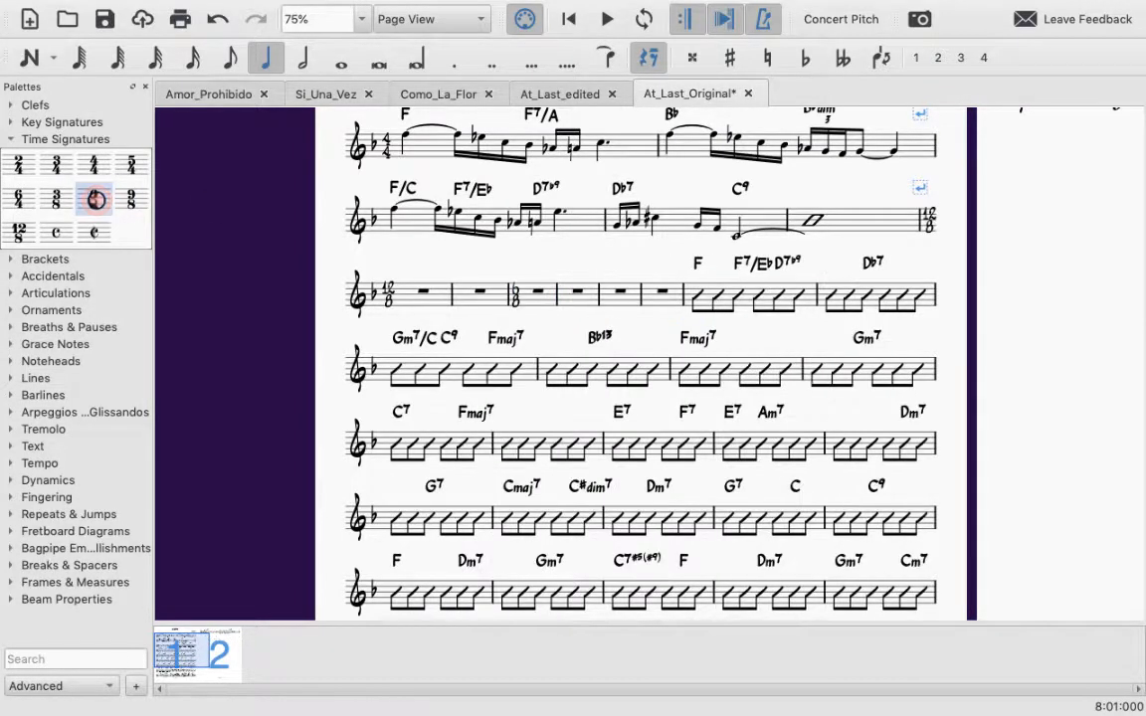
Step: Apply a 4/4 time signature to measure 9 and check the rebarred music through page 2
left_click(584, 299)
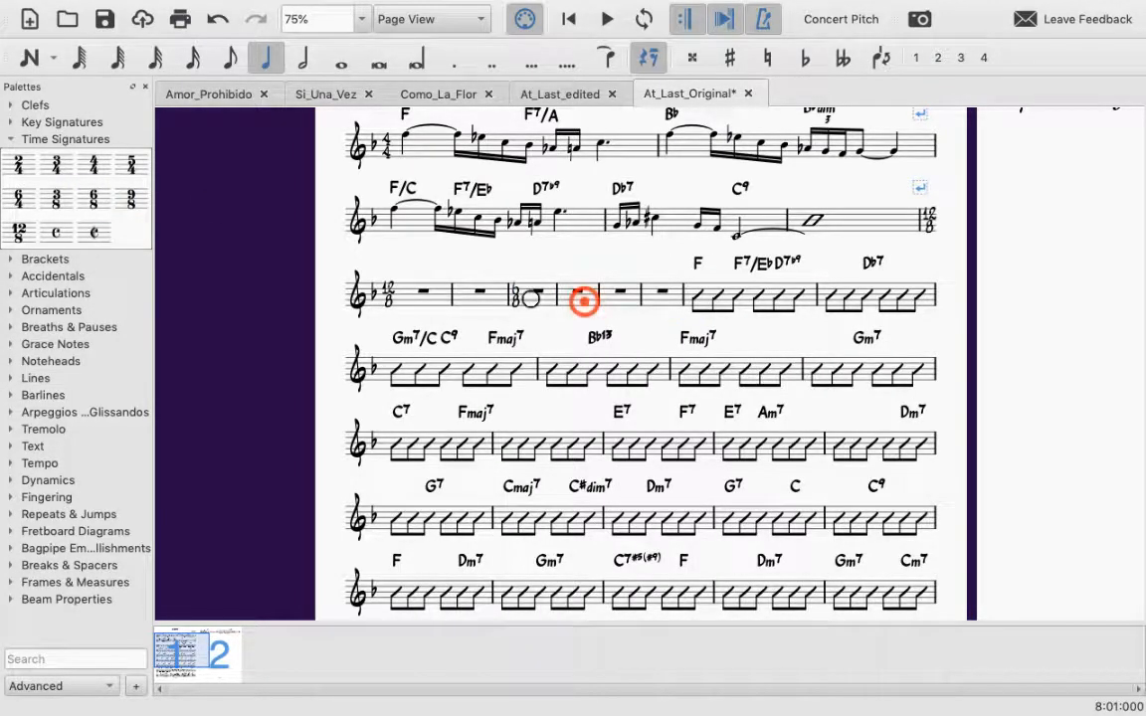
left_click(83, 166)
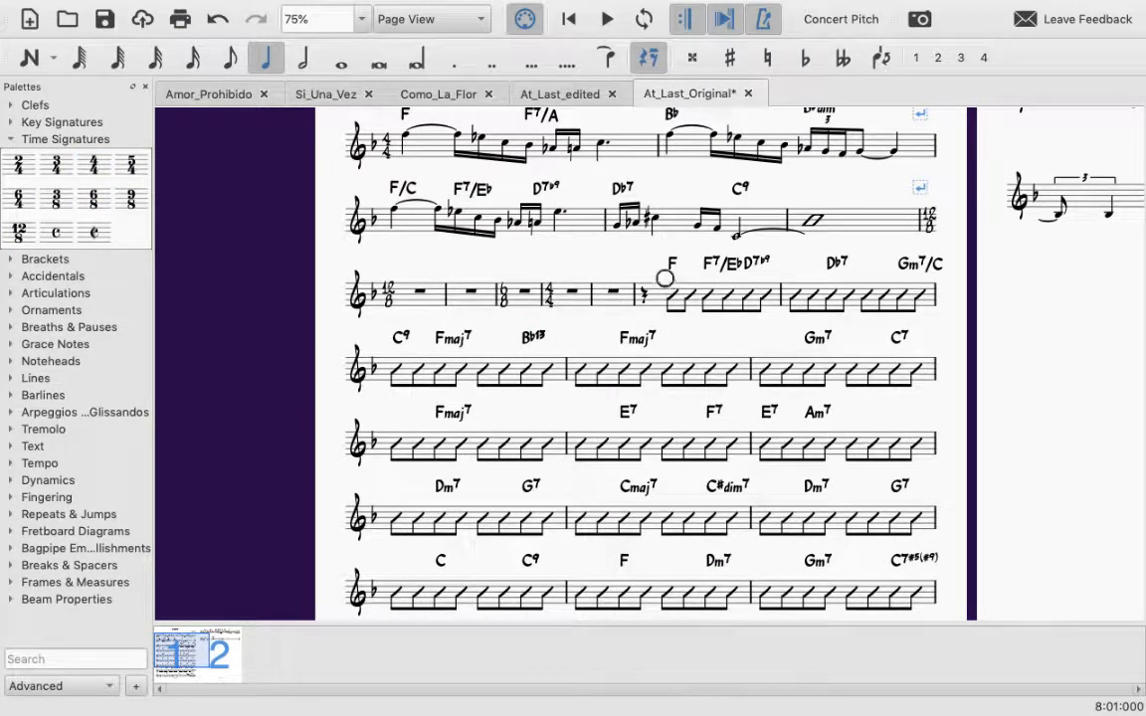
scroll(720, 388, "right", 10)
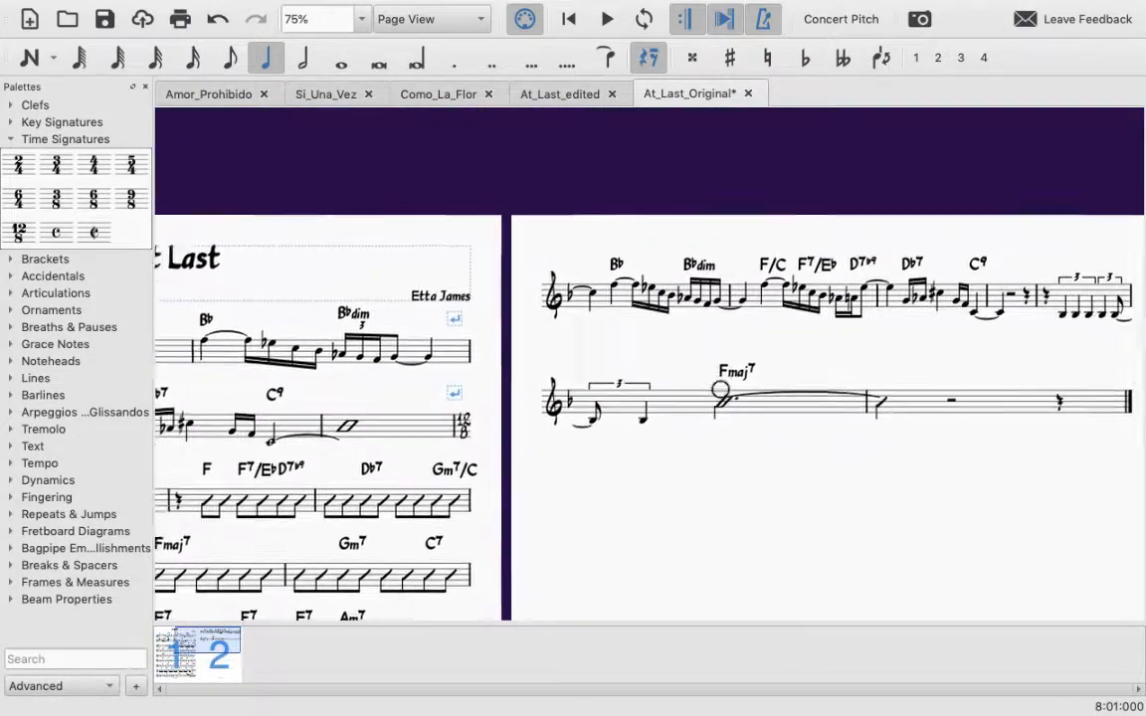
scroll(720, 389, "left", 10)
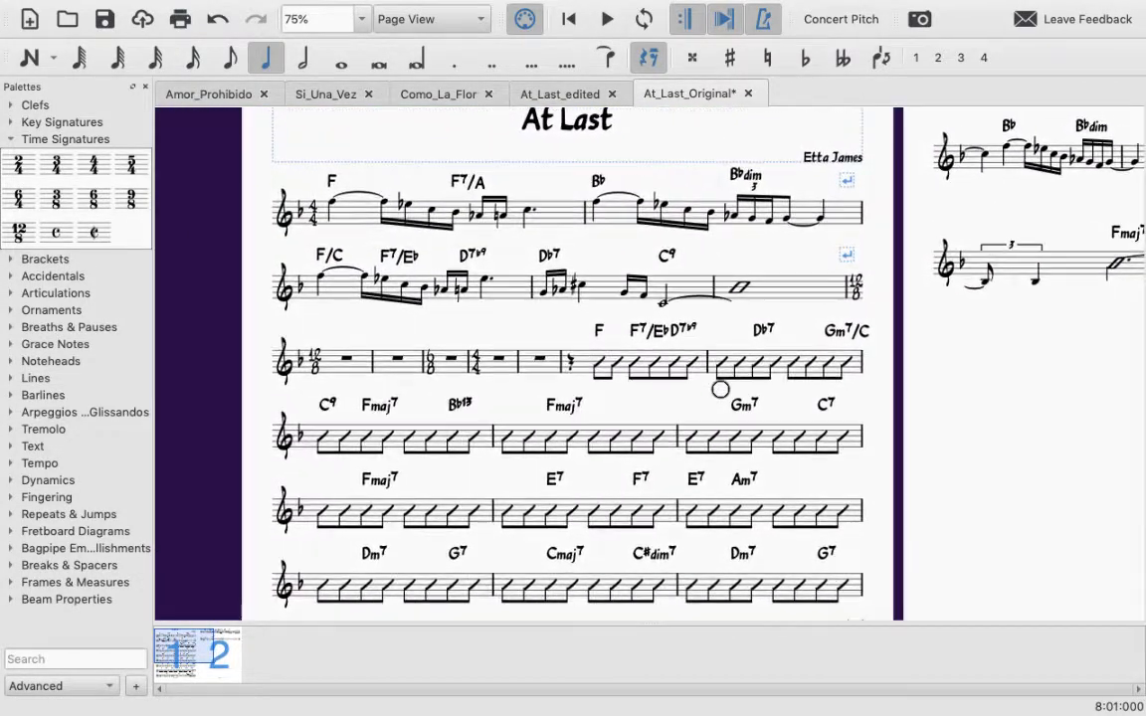
Step: Undo the 4/4, 6/8 and 12/8 time signature changes and the cleared measures, back to the original 4/4 slashes
key("super+z")
key("super+z")
key("super+z")
key("super+z")
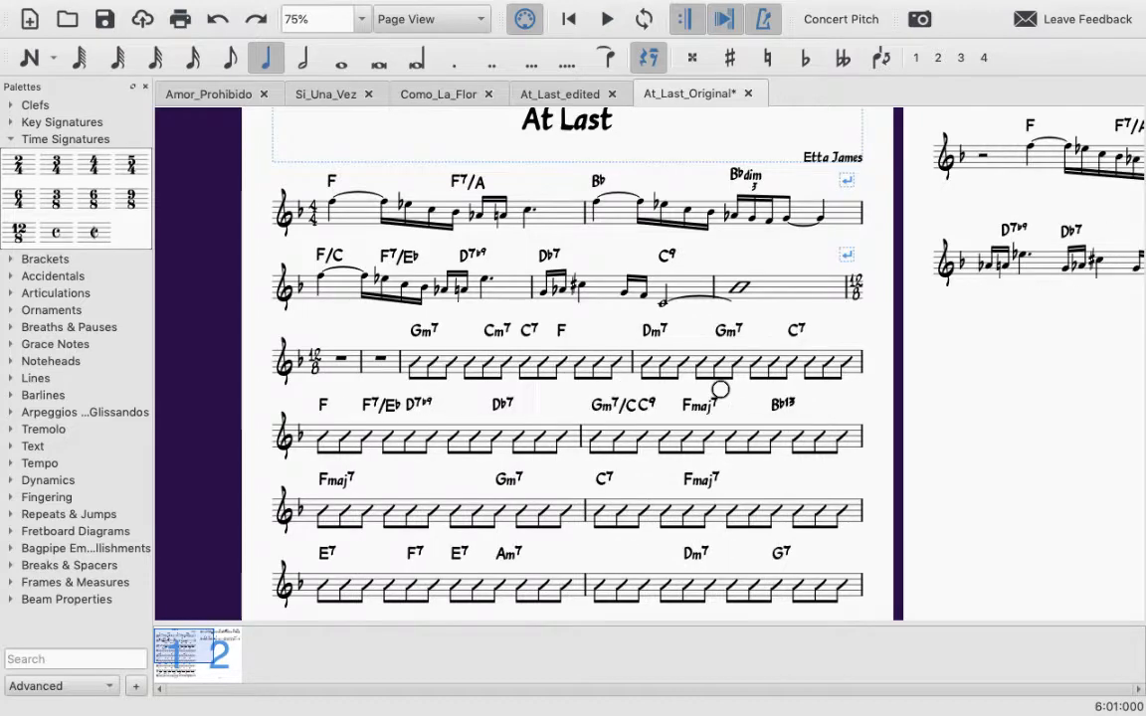
key("super+z")
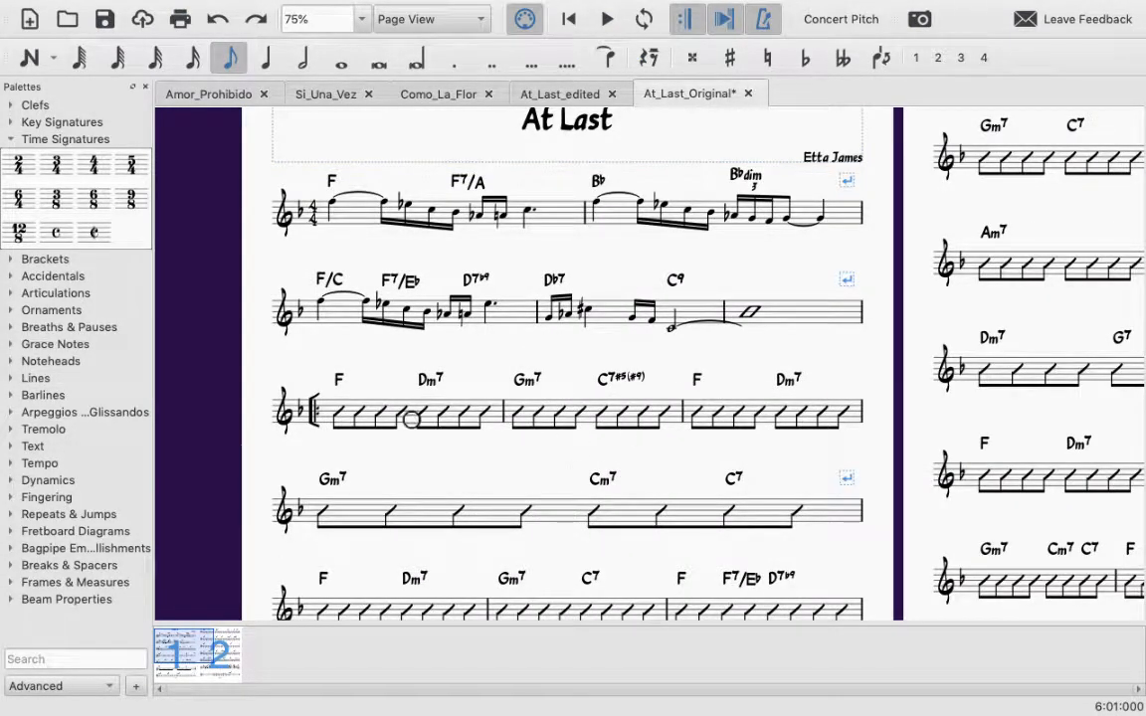
Step: Switch to the At_Last_edited score and examine the individual beat slashes in measure 7 of its 12/8 section
scroll(448, 428, "down", 3)
scroll(411, 419, "up", 2)
scroll(411, 419, "down", 2)
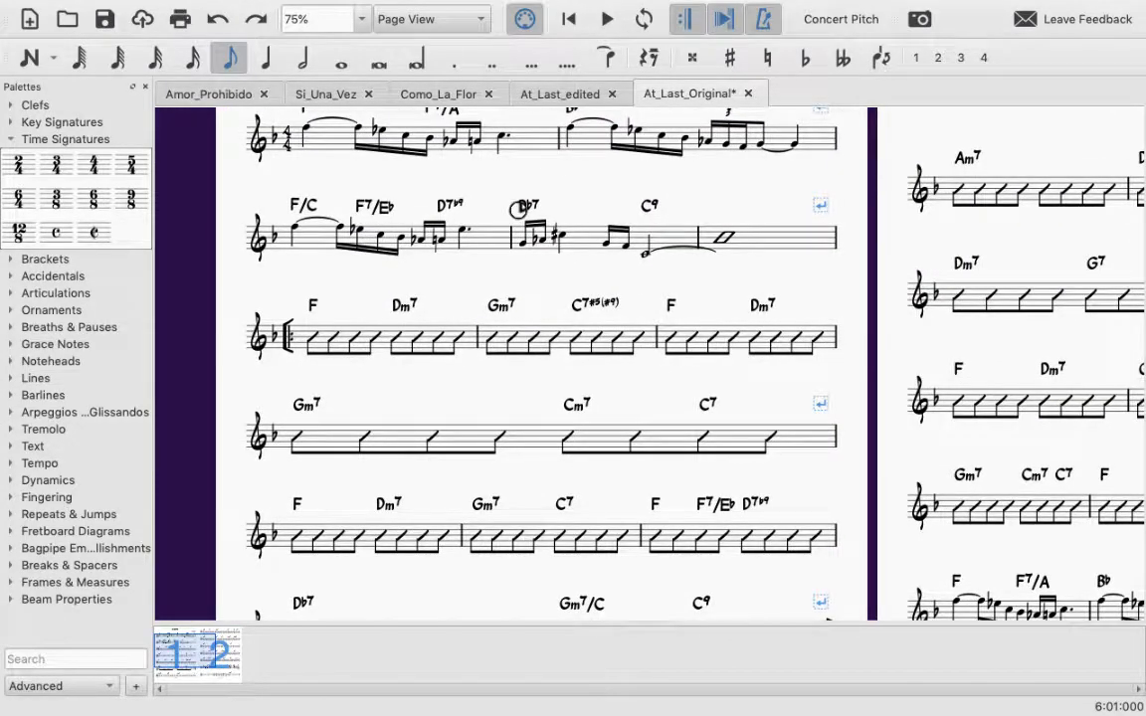
left_click(589, 92)
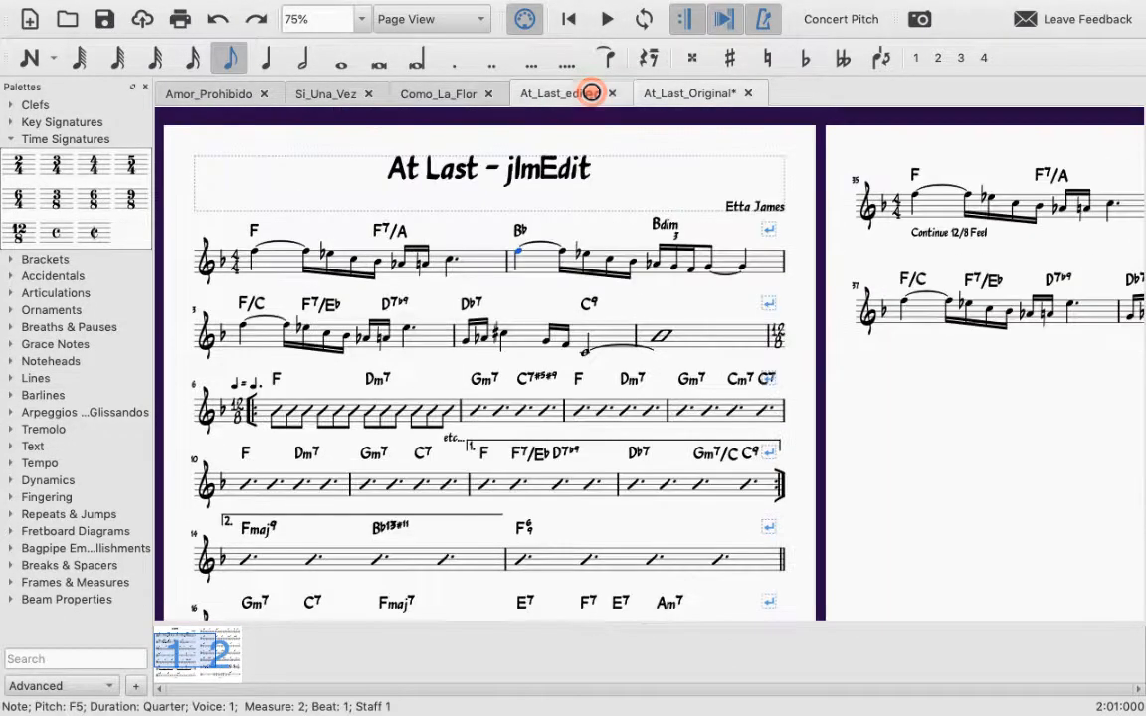
scroll(177, 359, "down", 3)
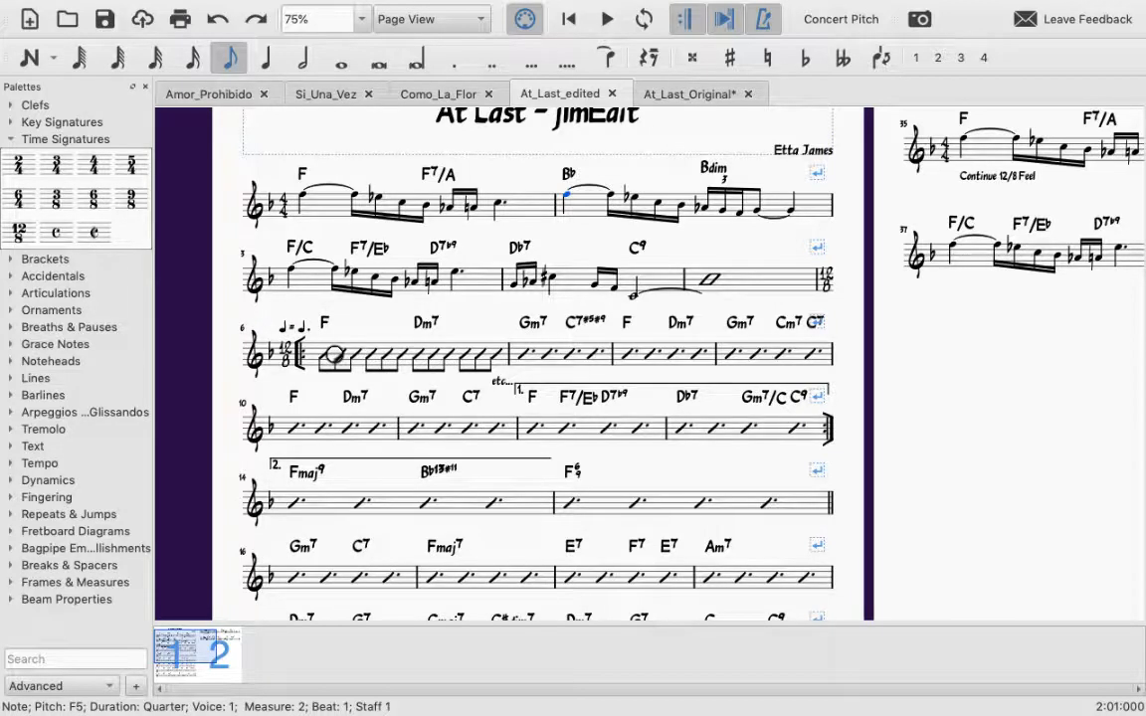
left_click(542, 353)
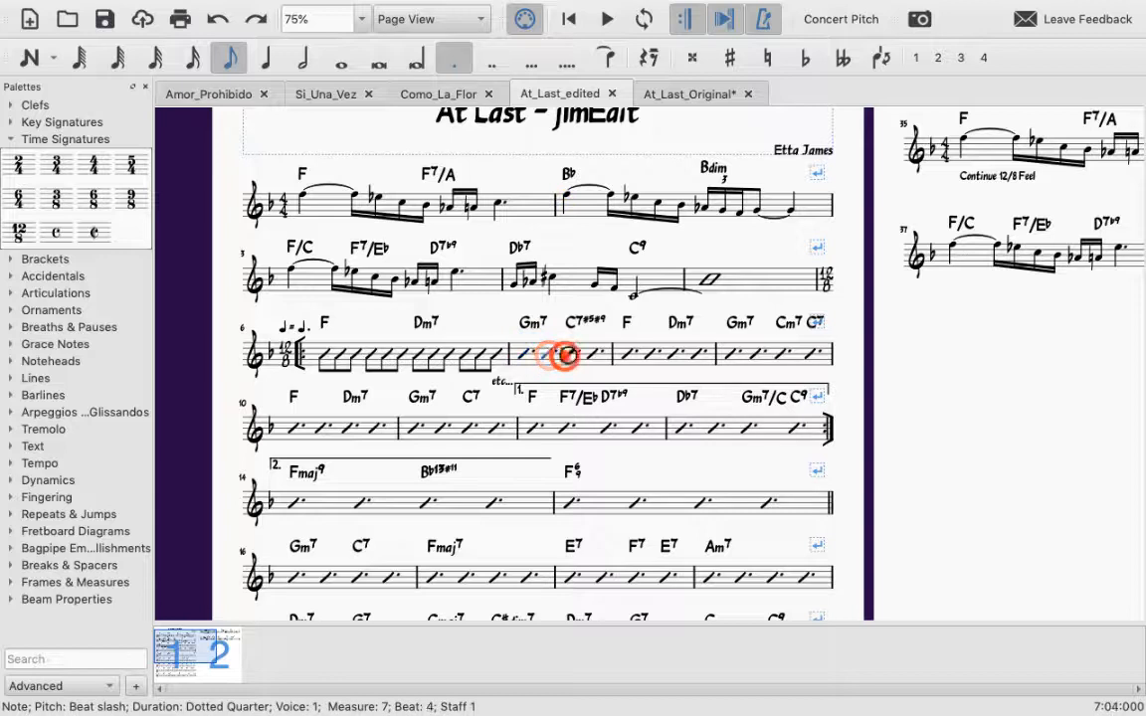
left_click(565, 355)
left_click(586, 359)
left_click(525, 356)
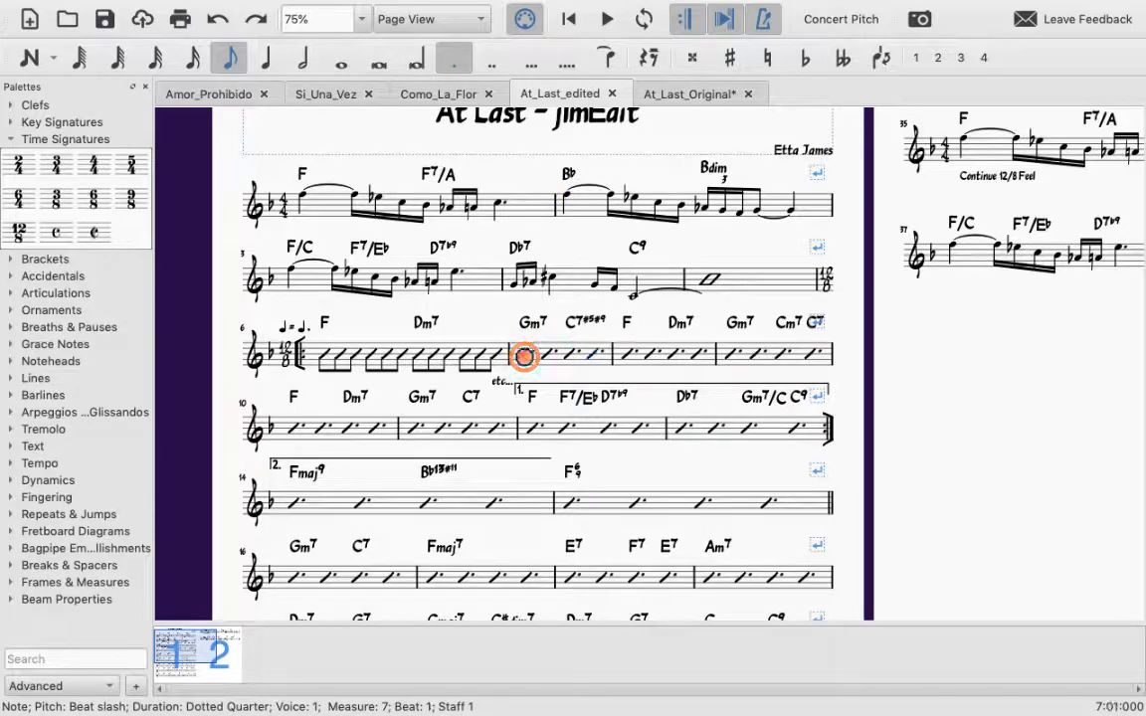
Step: Play the edited score from the first slash of measure 7, then stop the playback
left_click(606, 19)
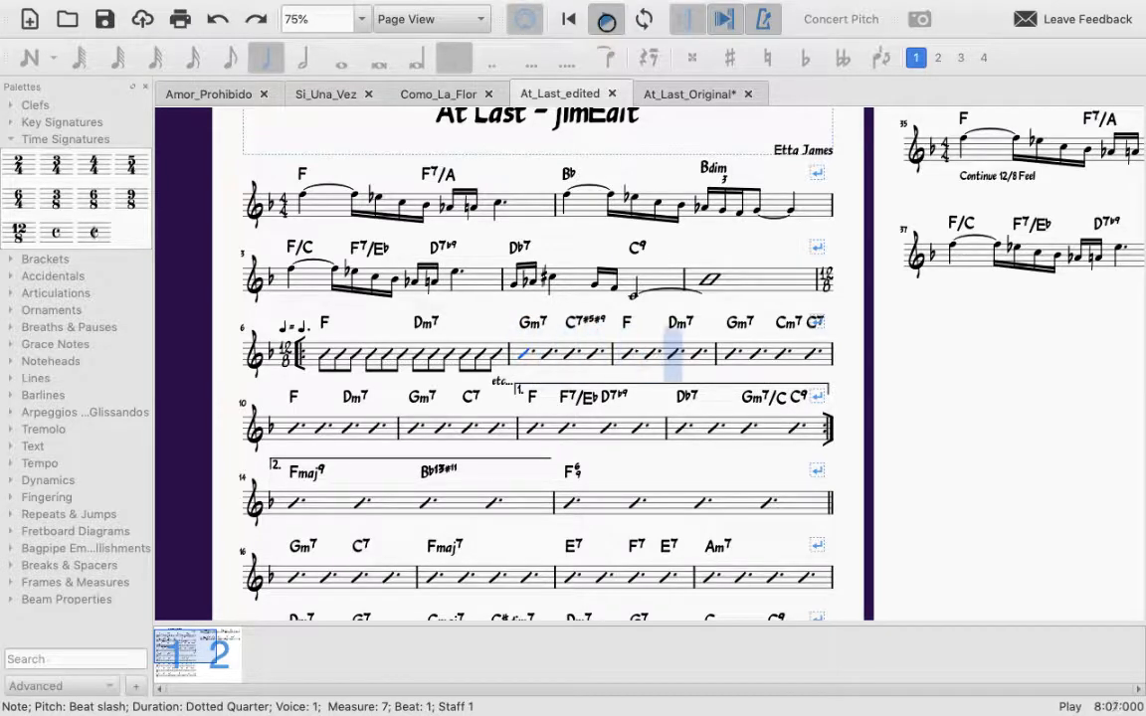
key("space")
left_click(256, 370)
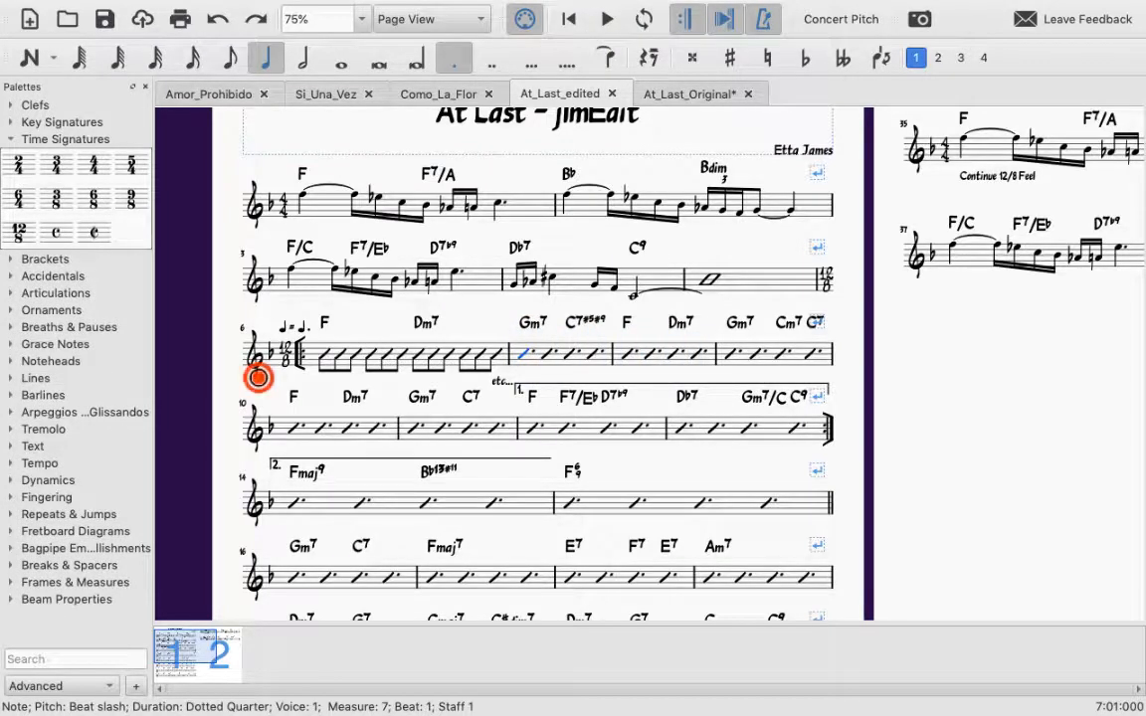
Step: Clear the slash selection in the edited score and examine its opening systems and the returning 4/4 section on page 2
key("Escape")
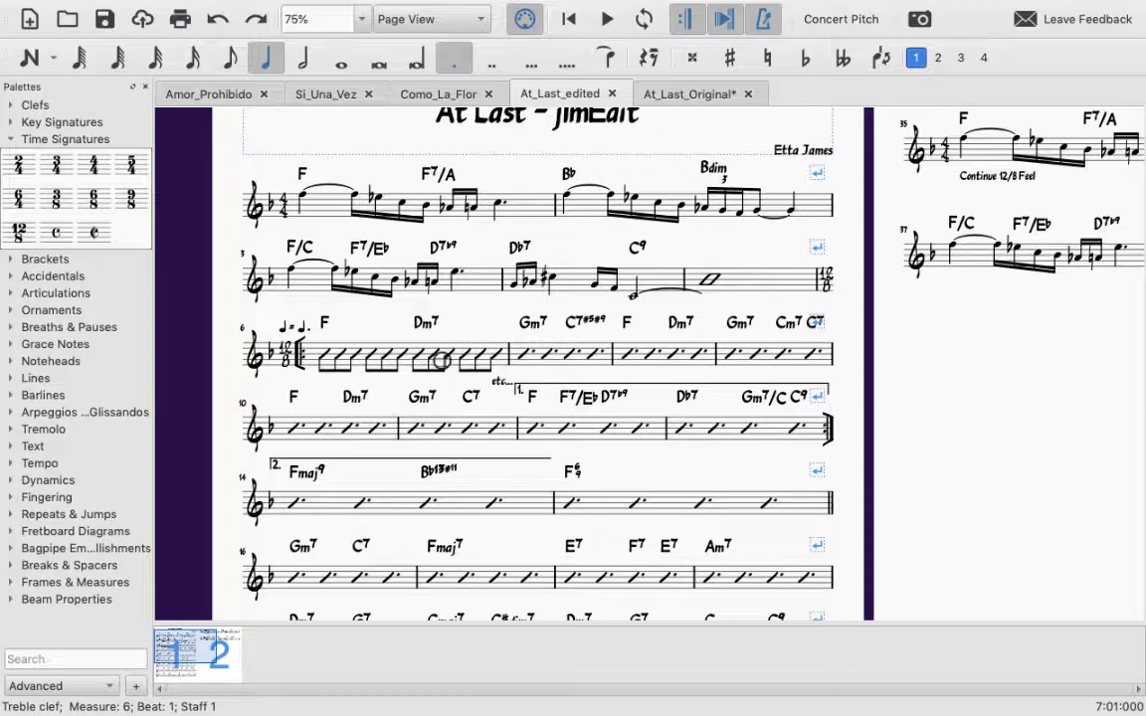
scroll(441, 360, "down", 2)
scroll(398, 325, "up", 1)
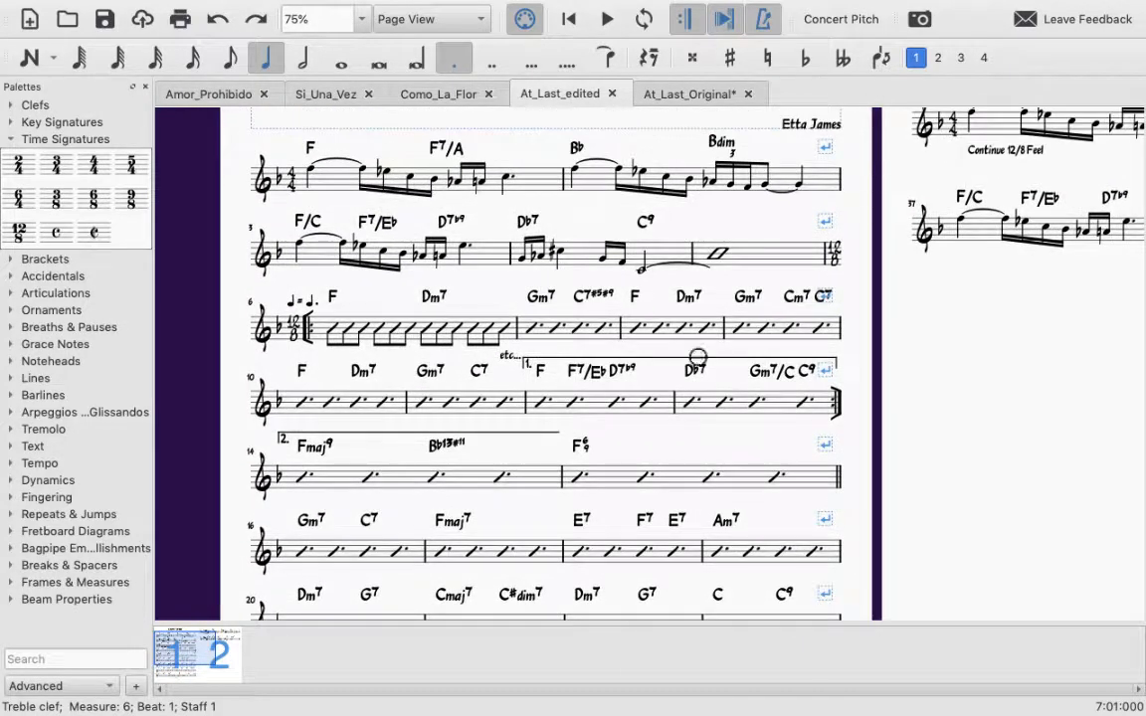
scroll(641, 360, "down", 3)
scroll(640, 360, "down", 3)
scroll(640, 360, "up", 5)
scroll(641, 360, "right", 4)
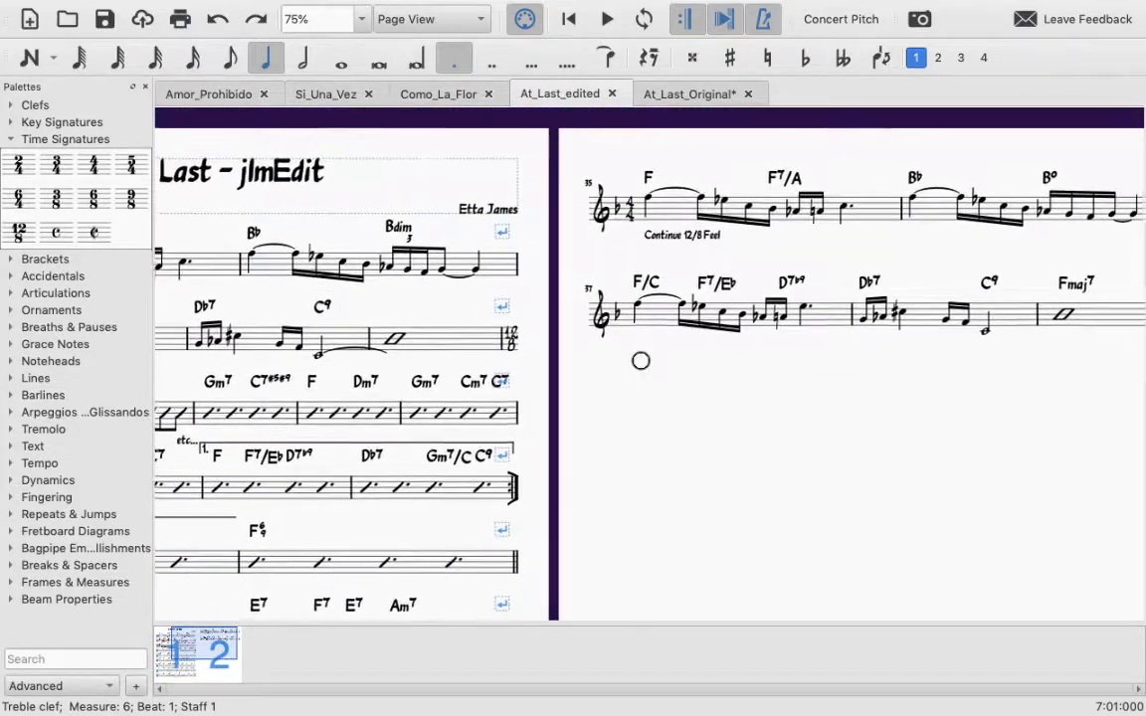
scroll(640, 360, "down", 1)
scroll(641, 360, "left", 1)
scroll(640, 360, "left", 3)
scroll(641, 360, "down", 1)
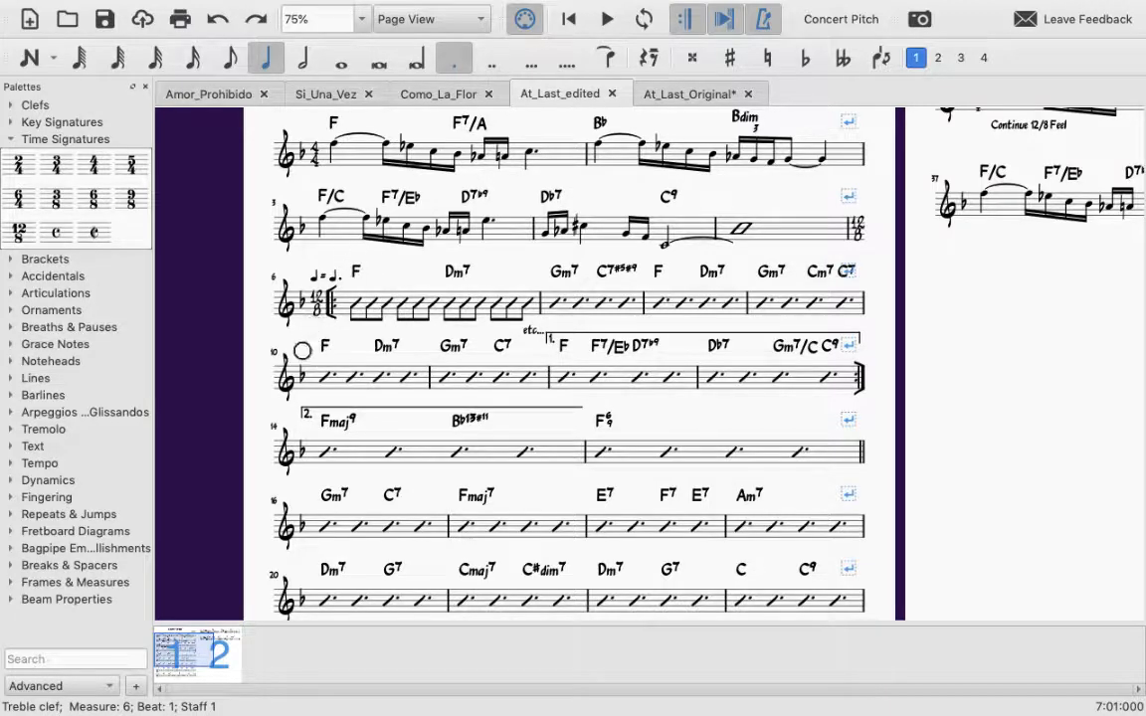
Step: Examine the edited score's four-measure system layout and slash notation from measure 10 down to the end of page 1
scroll(466, 410, "down", 5)
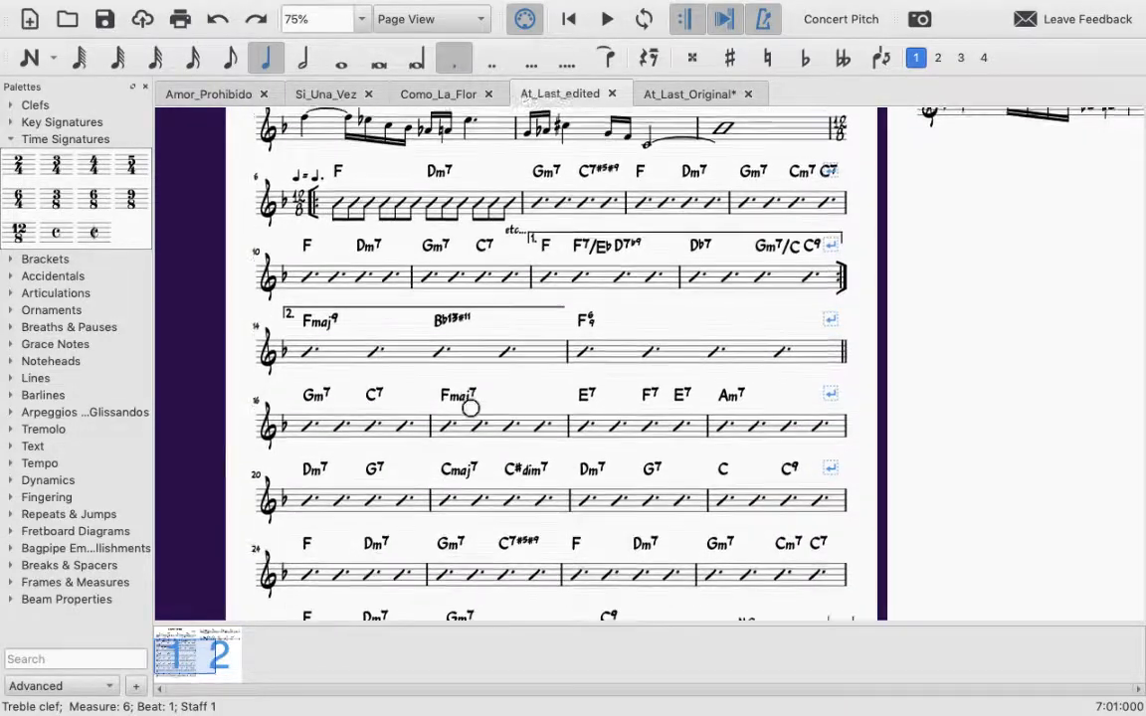
scroll(317, 332, "right", 8)
scroll(317, 332, "up", 5)
scroll(318, 332, "left", 8)
scroll(317, 333, "down", 5)
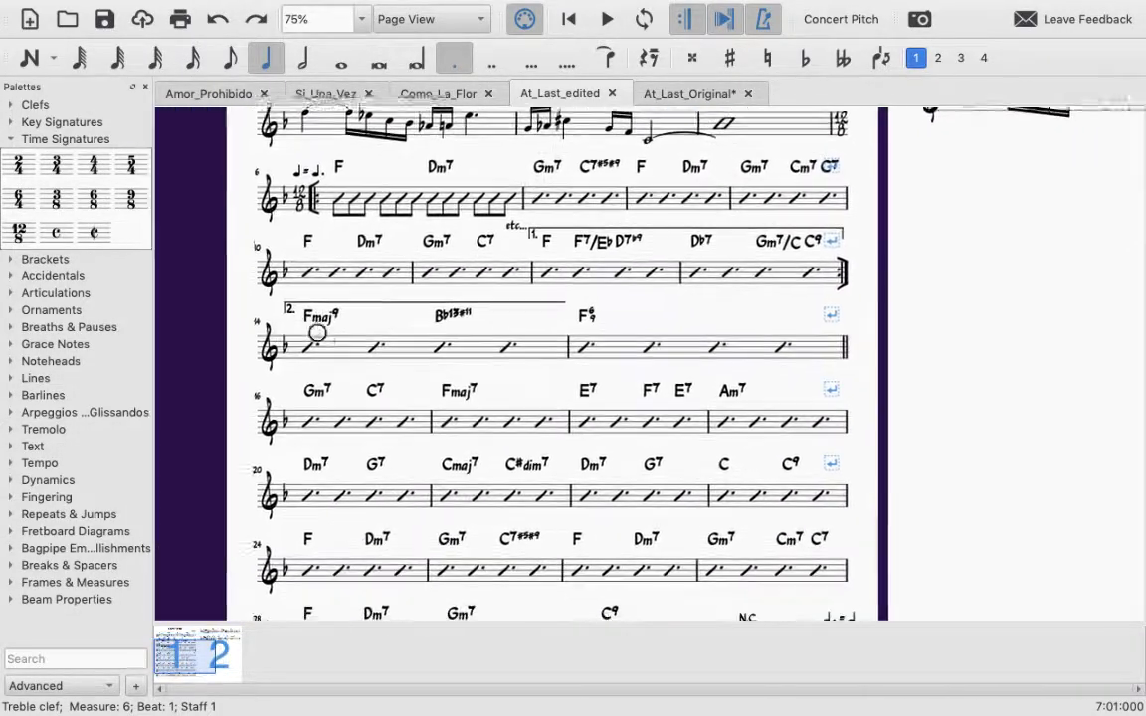
scroll(317, 333, "down", 1)
scroll(317, 333, "right", 1)
scroll(527, 389, "down", 4)
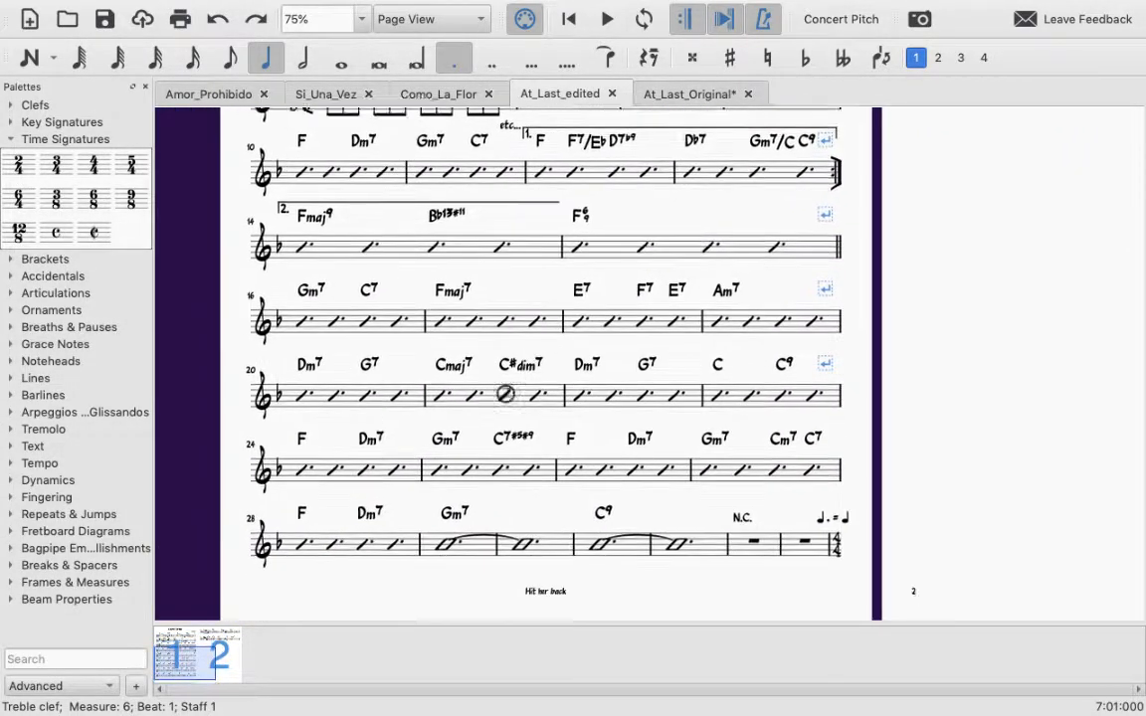
scroll(517, 391, "up", 7)
scroll(505, 393, "right", 1)
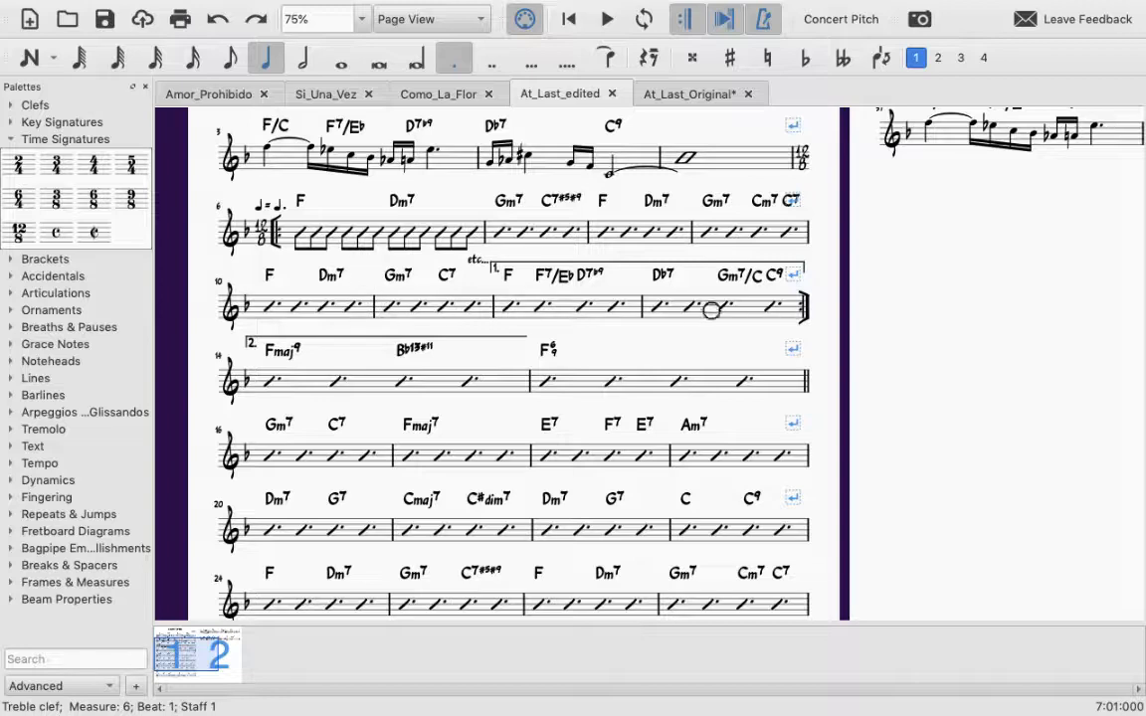
scroll(448, 354, "down", 3)
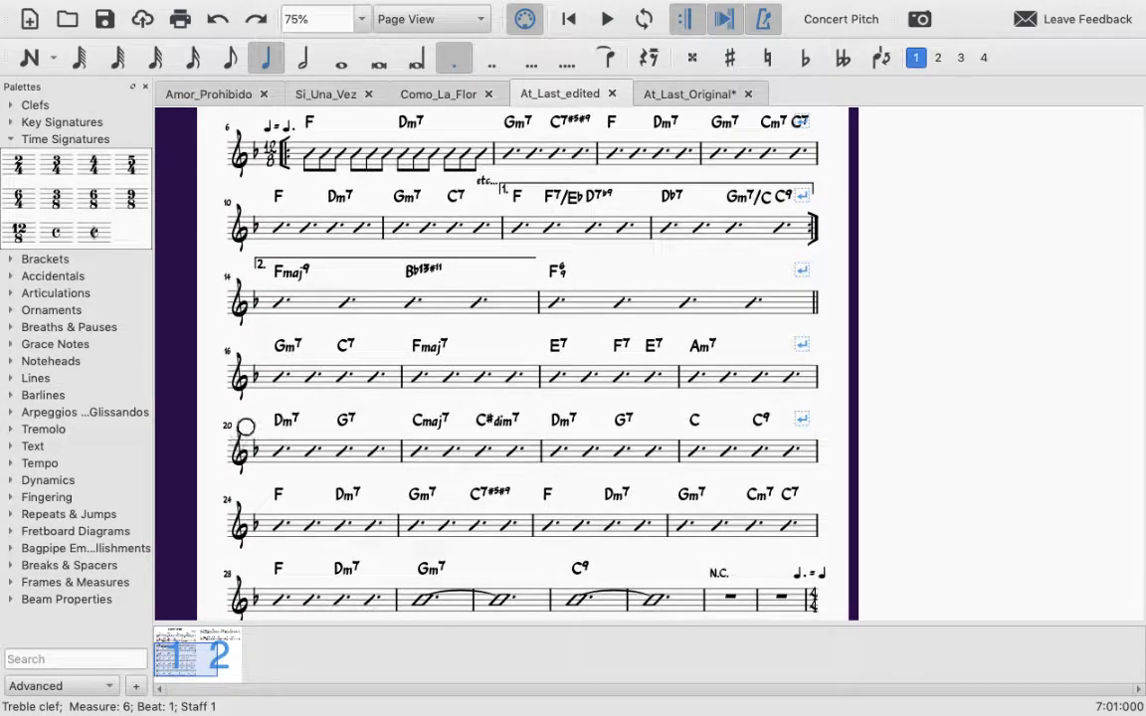
scroll(315, 469, "down", 3)
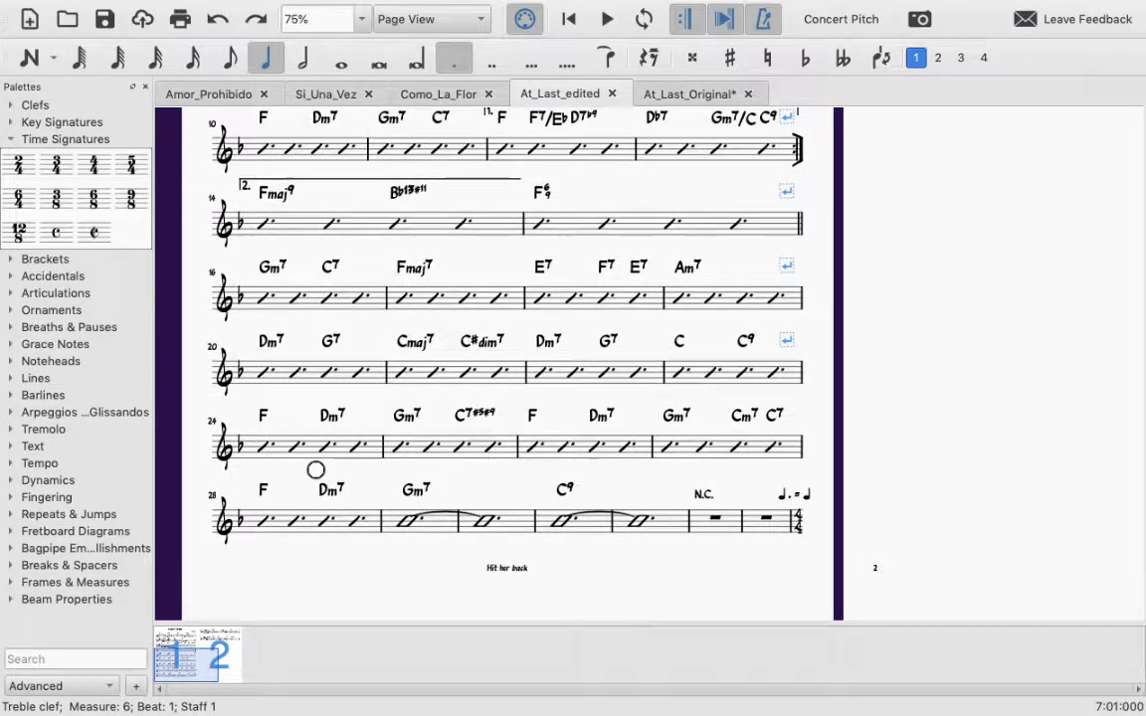
scroll(316, 470, "up", 4)
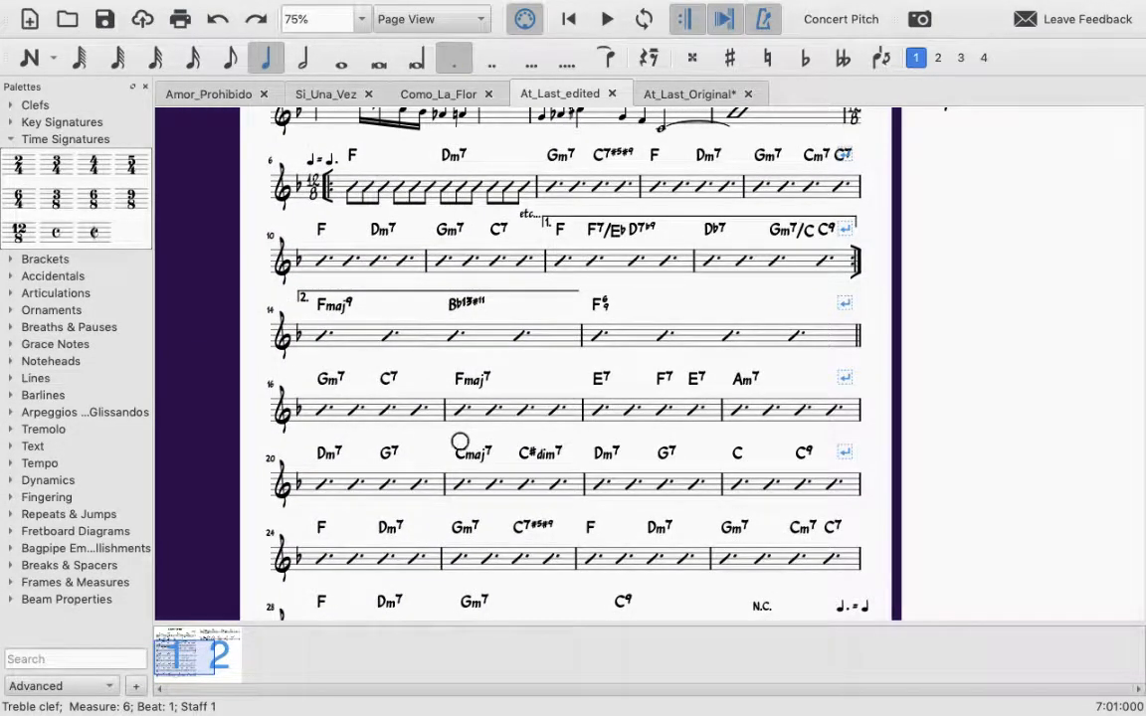
Step: Switch to the At_Last_Original score and compare its uneven system layout on page 1, down to the last Fmaj7 measure
left_click(685, 101)
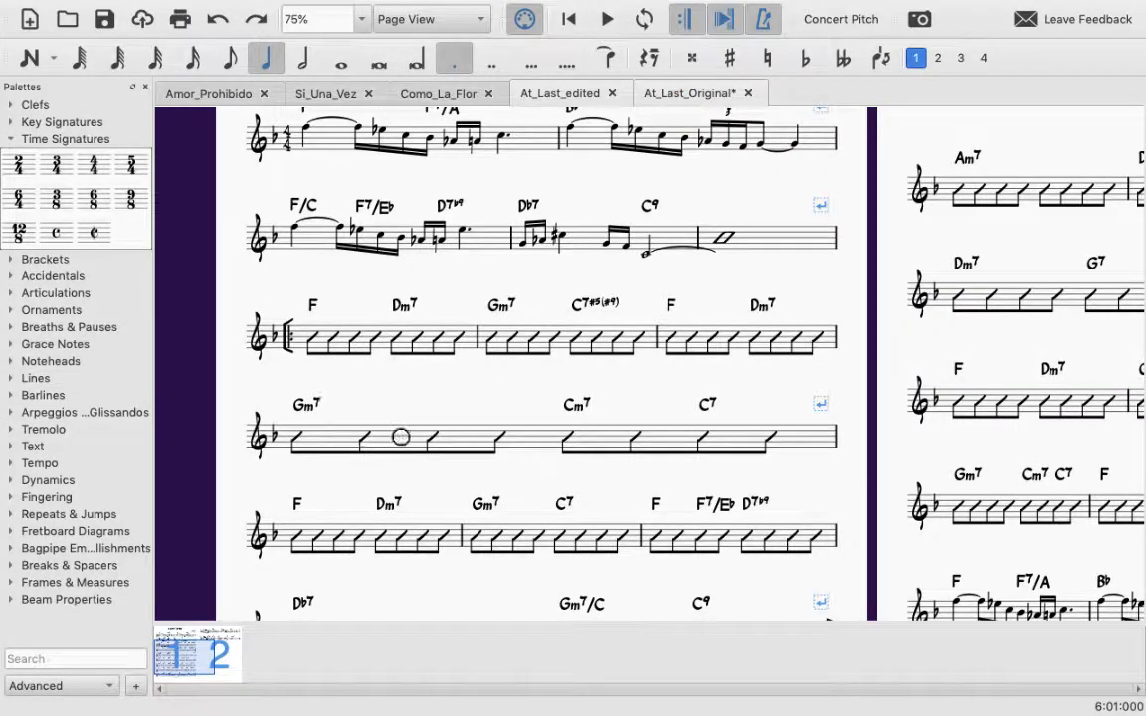
scroll(710, 408, "down", 2)
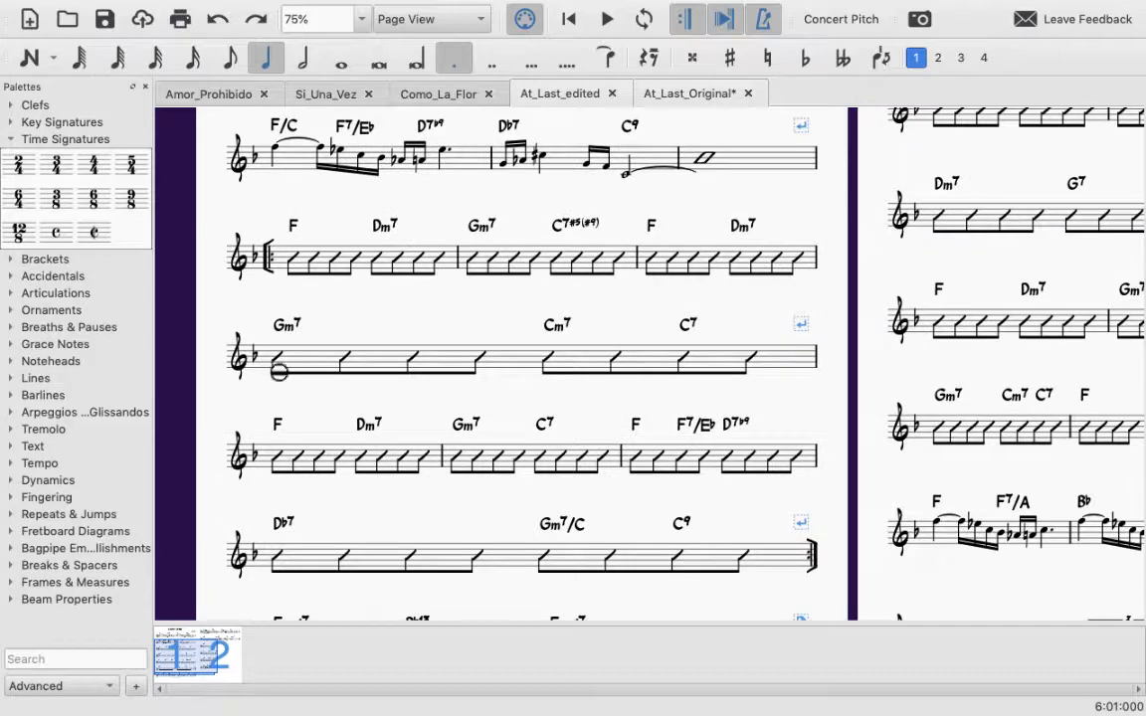
scroll(399, 321, "down", 3)
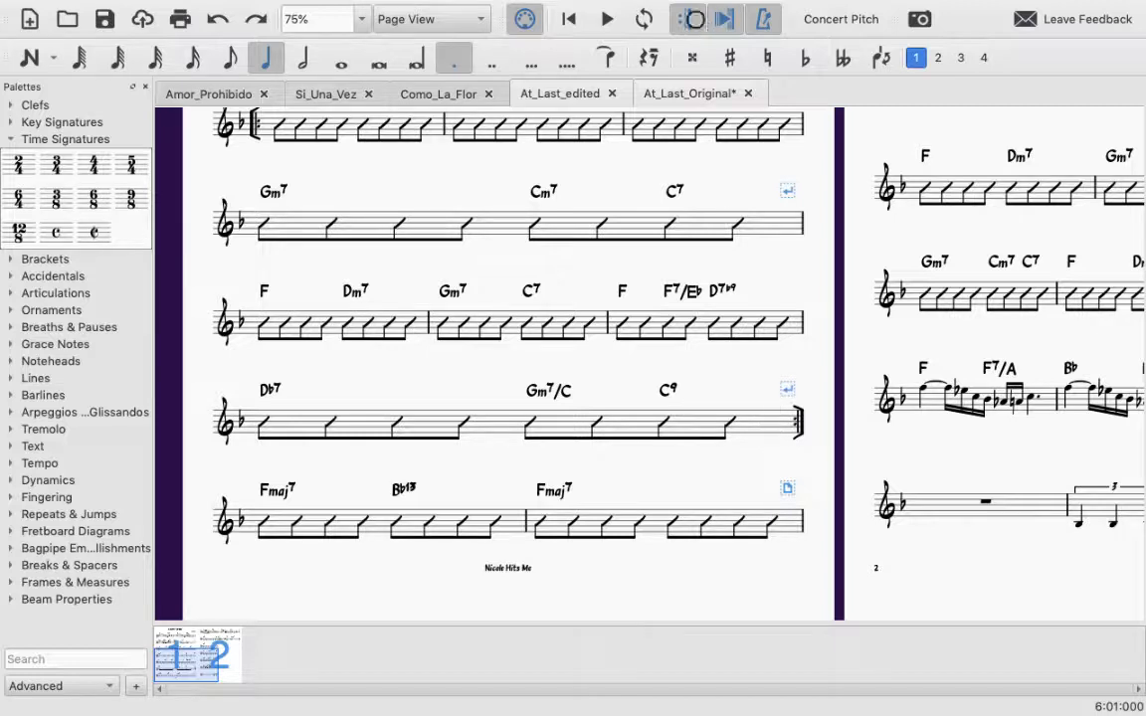
left_click(703, 94)
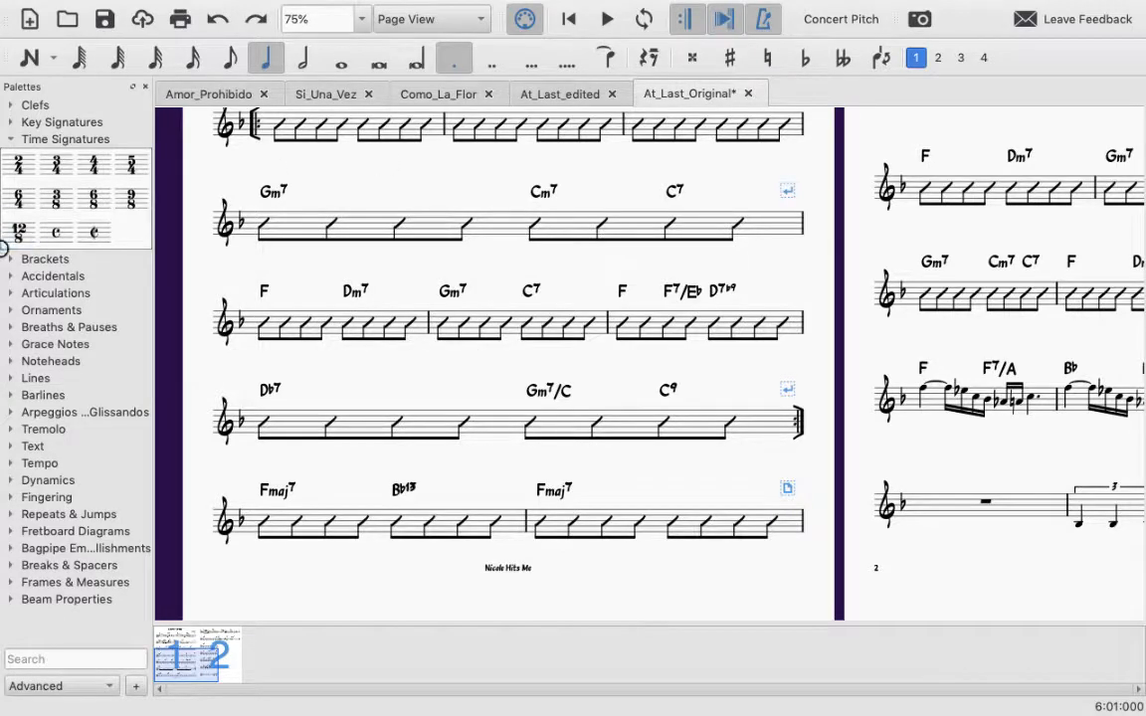
left_click_drag(2, 248, 209, 282)
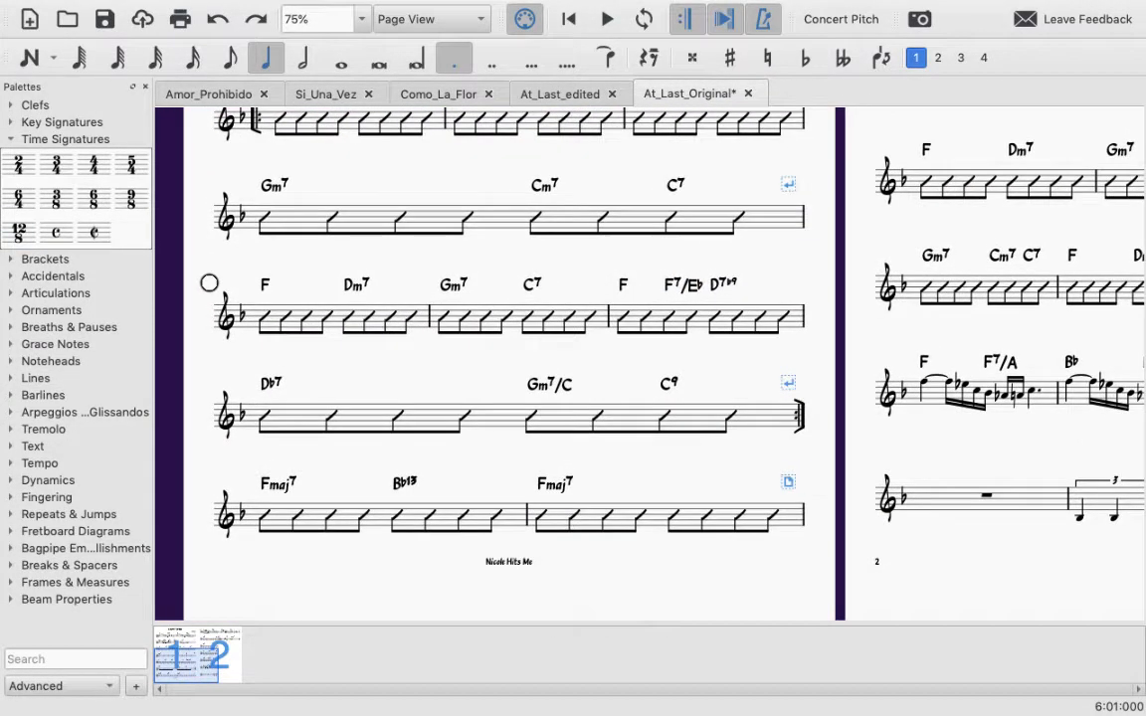
Step: Switch to At-Last.pdf in Preview and examine the systems of page 1 down to the start of page 2
key("ctrl+Left")
key("ctrl+Up")
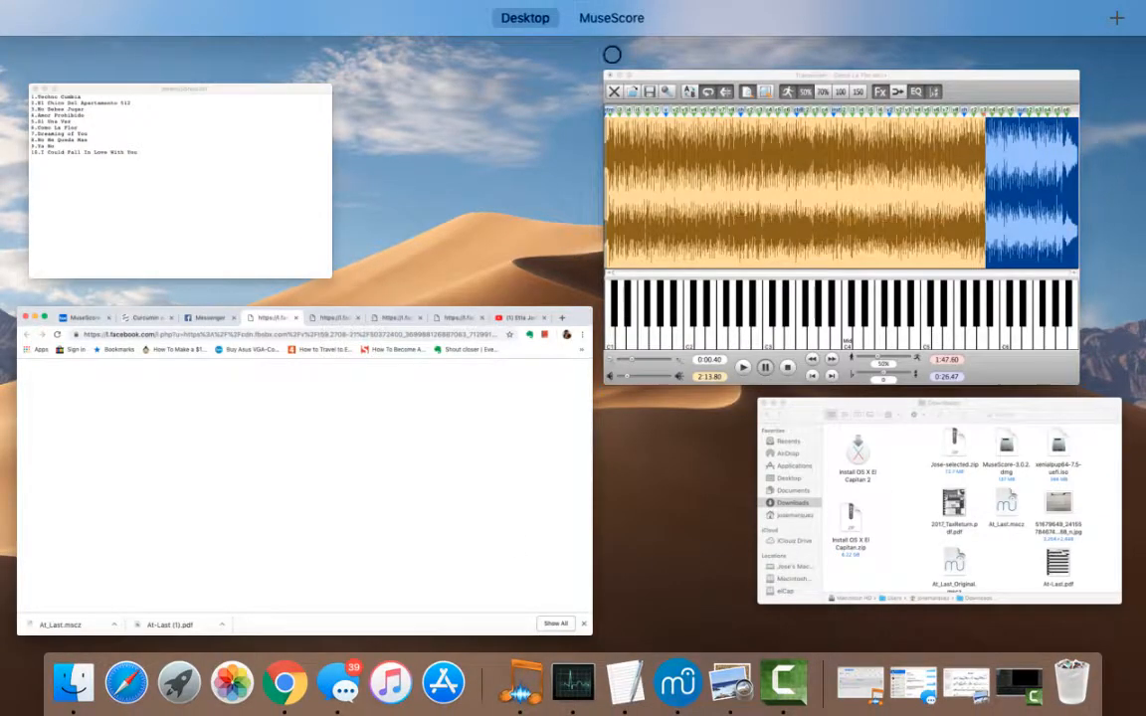
left_click(731, 683)
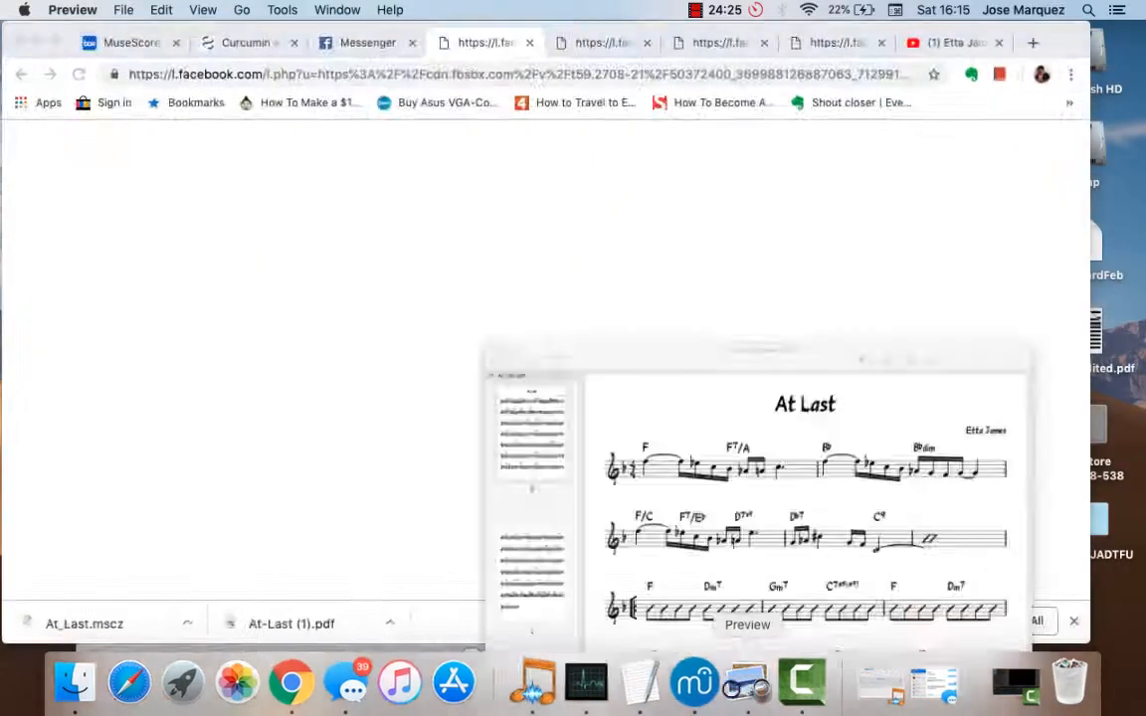
scroll(518, 494, "down", 10)
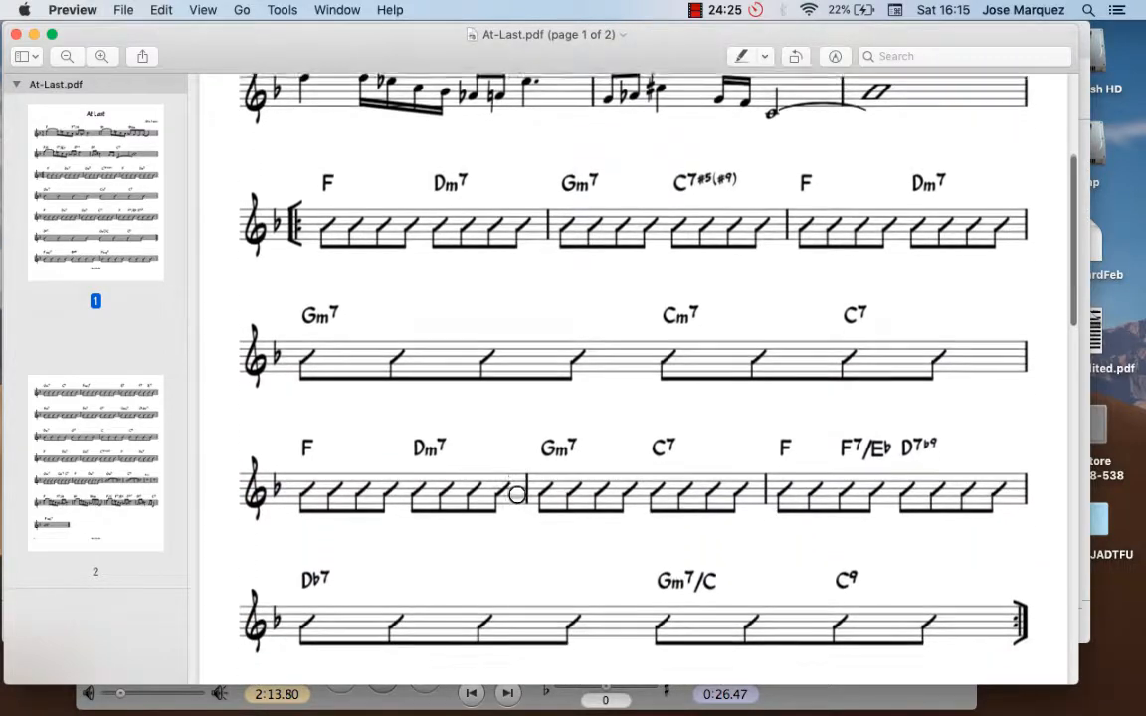
scroll(517, 494, "down", 8)
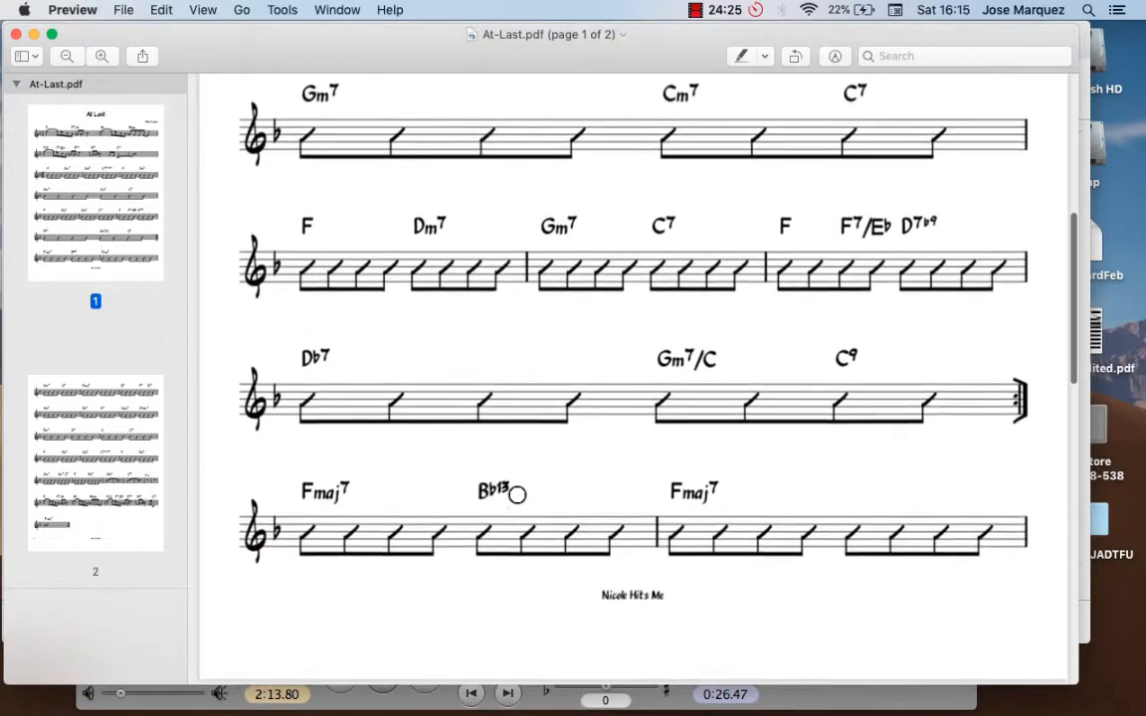
scroll(517, 495, "down", 2)
scroll(367, 387, "down", 3)
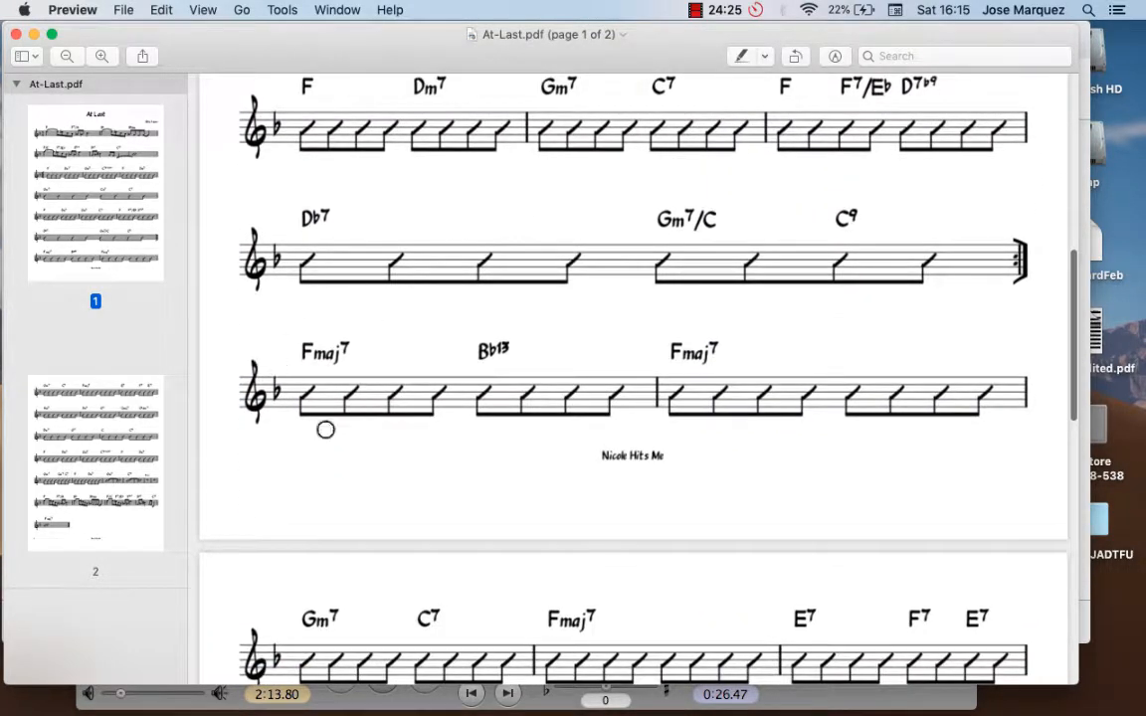
scroll(467, 266, "down", 2)
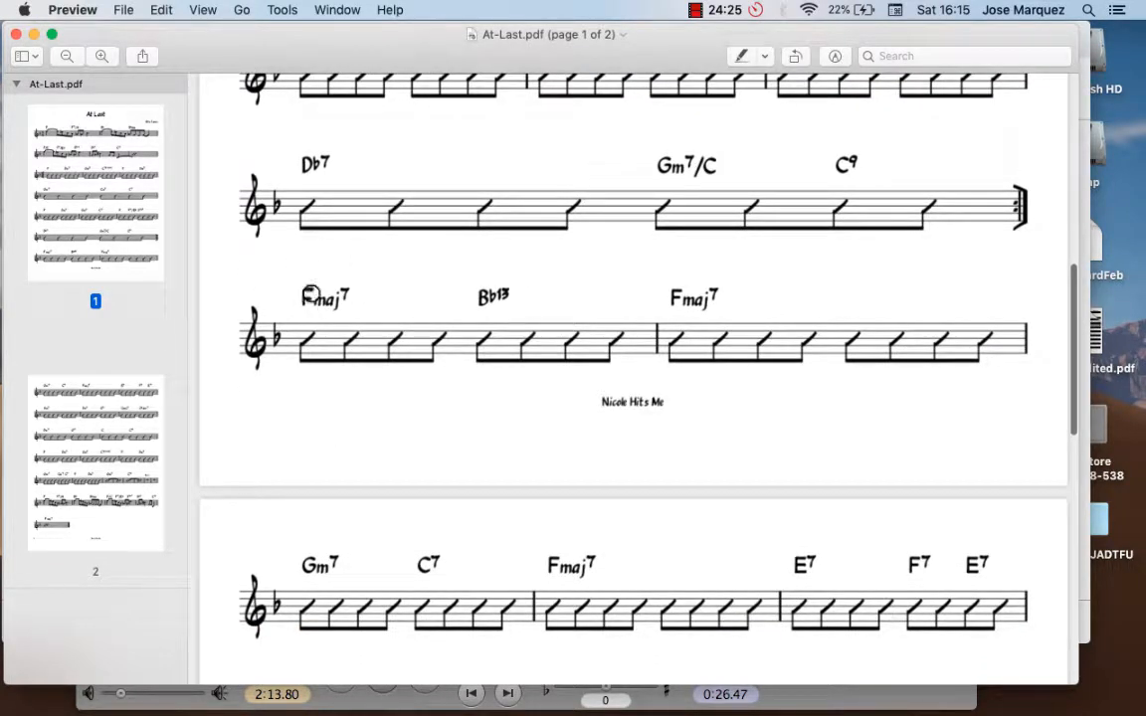
scroll(409, 336, "down", 4)
scroll(384, 461, "down", 3)
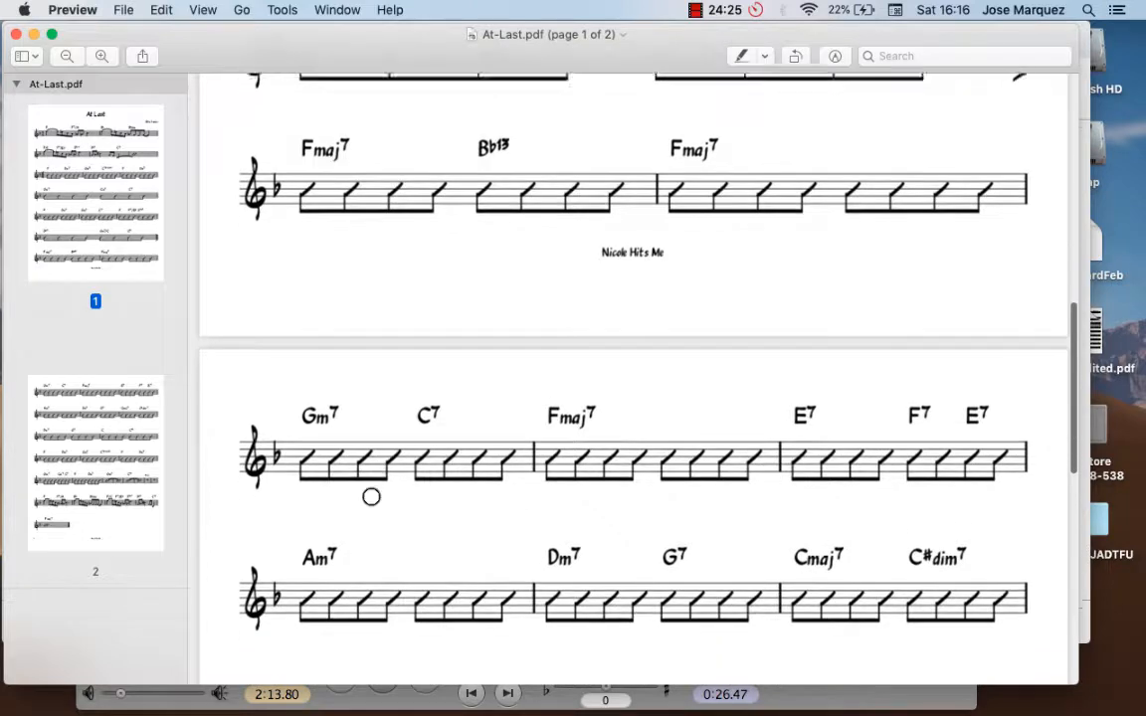
Step: Highlight the chord symbols of page 2's first two systems, from Gm7 to C#dim7, and clear the selection
left_click(327, 332)
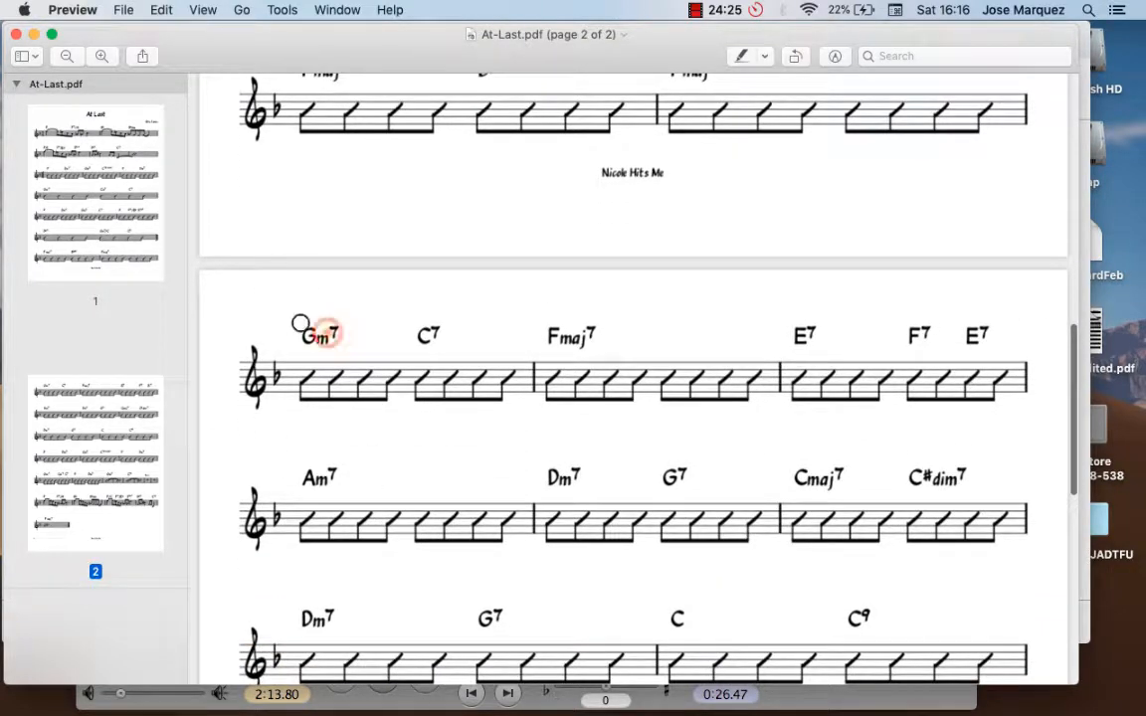
left_click(315, 354)
left_click_drag(428, 365, 977, 498)
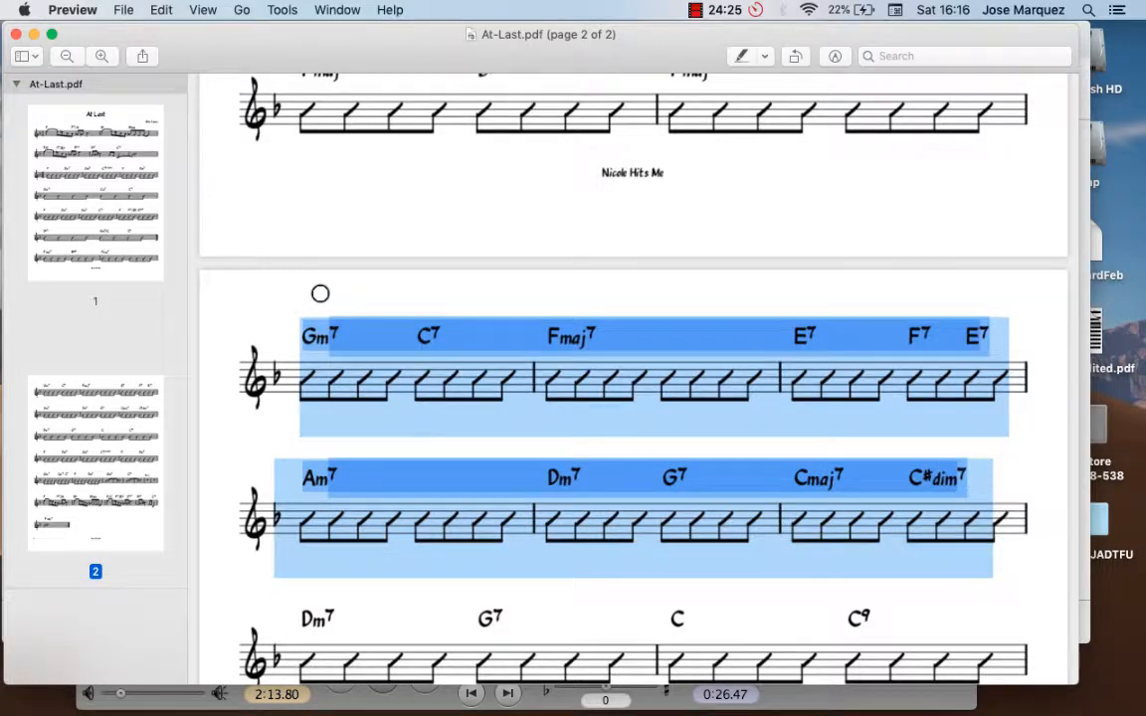
scroll(320, 294, "down", 3)
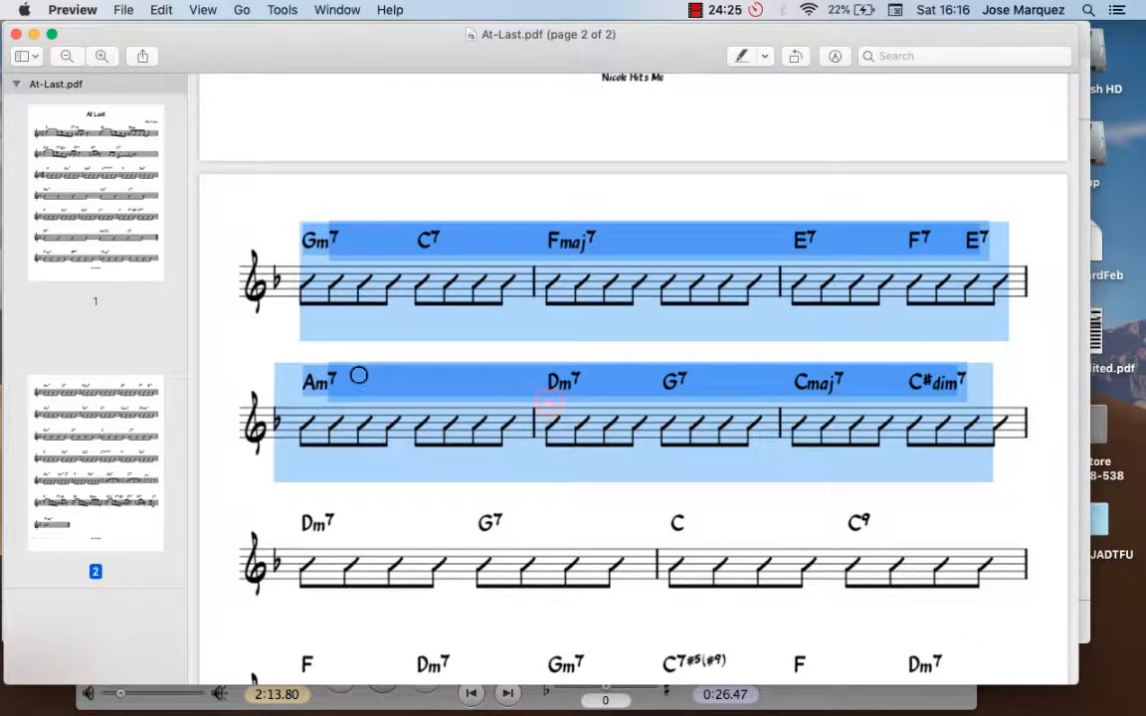
left_click(545, 402)
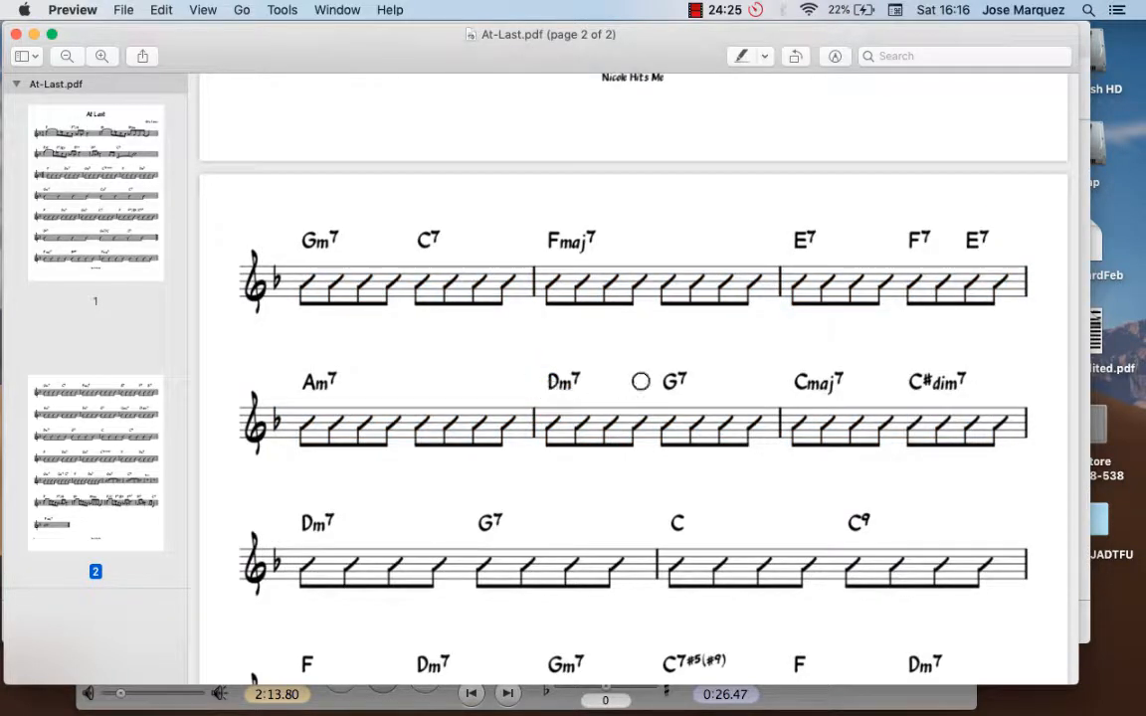
Step: Highlight the chords from Dm7 onward in page 2's second system and sketch a short stroke over the Dm7 measure's first slashes
left_click(545, 373)
left_click(545, 373)
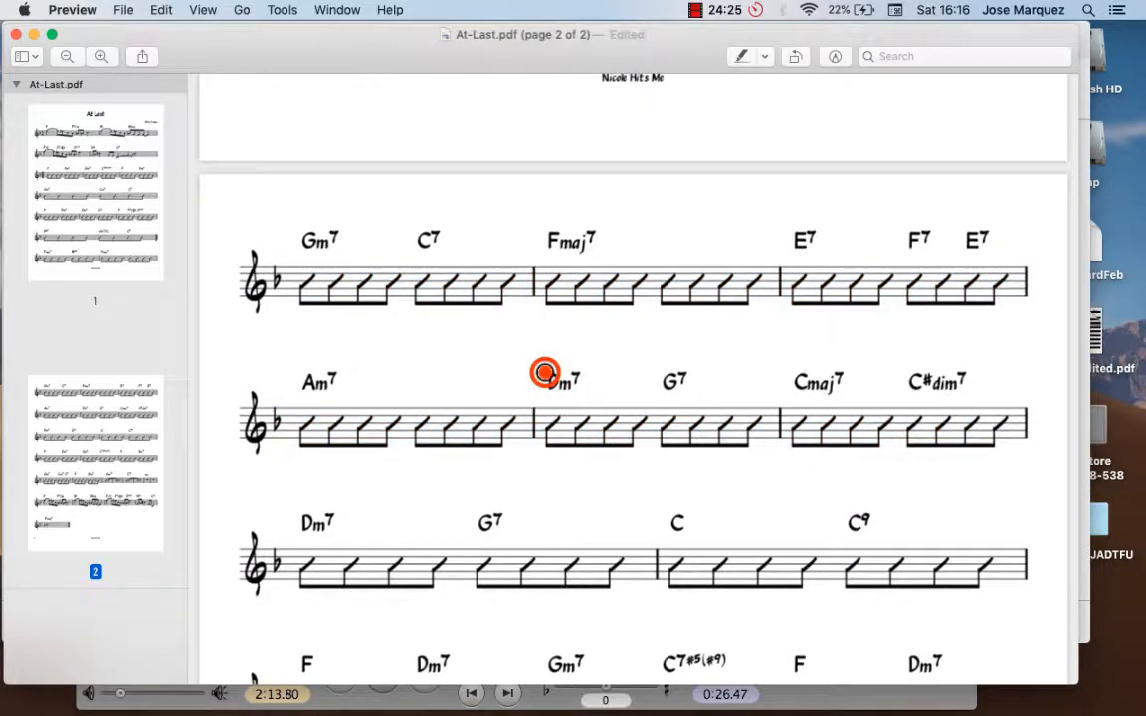
left_click_drag(545, 373, 714, 399)
left_click(549, 383)
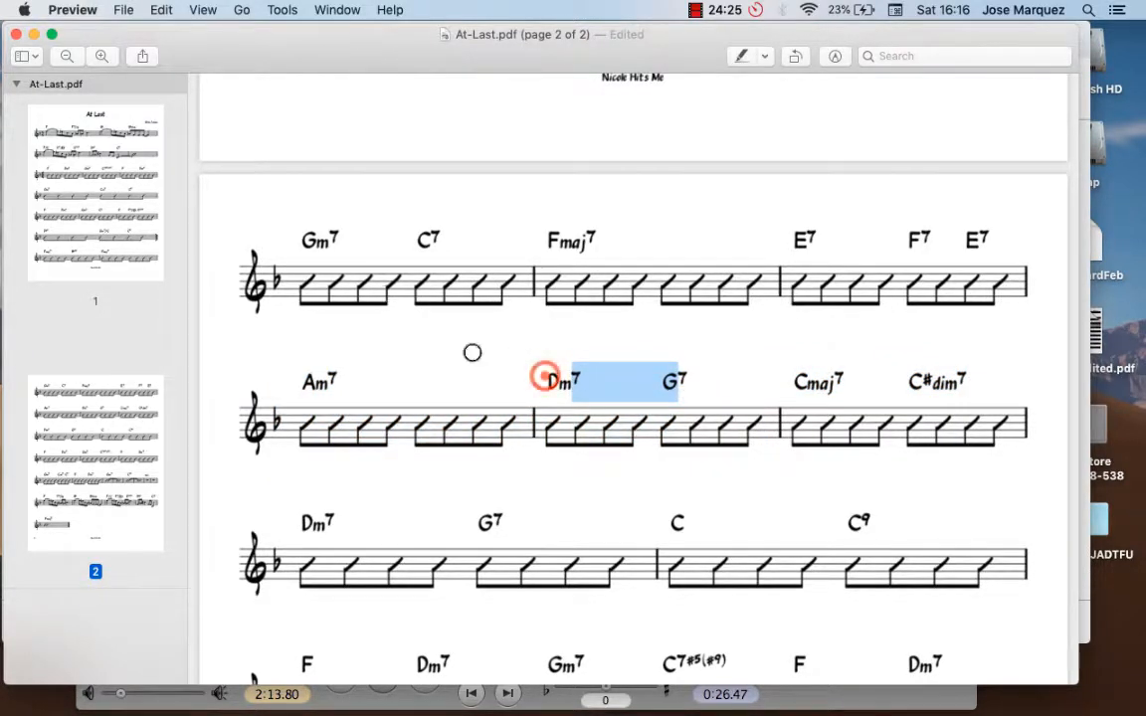
left_click_drag(544, 377, 995, 395)
left_click(564, 390)
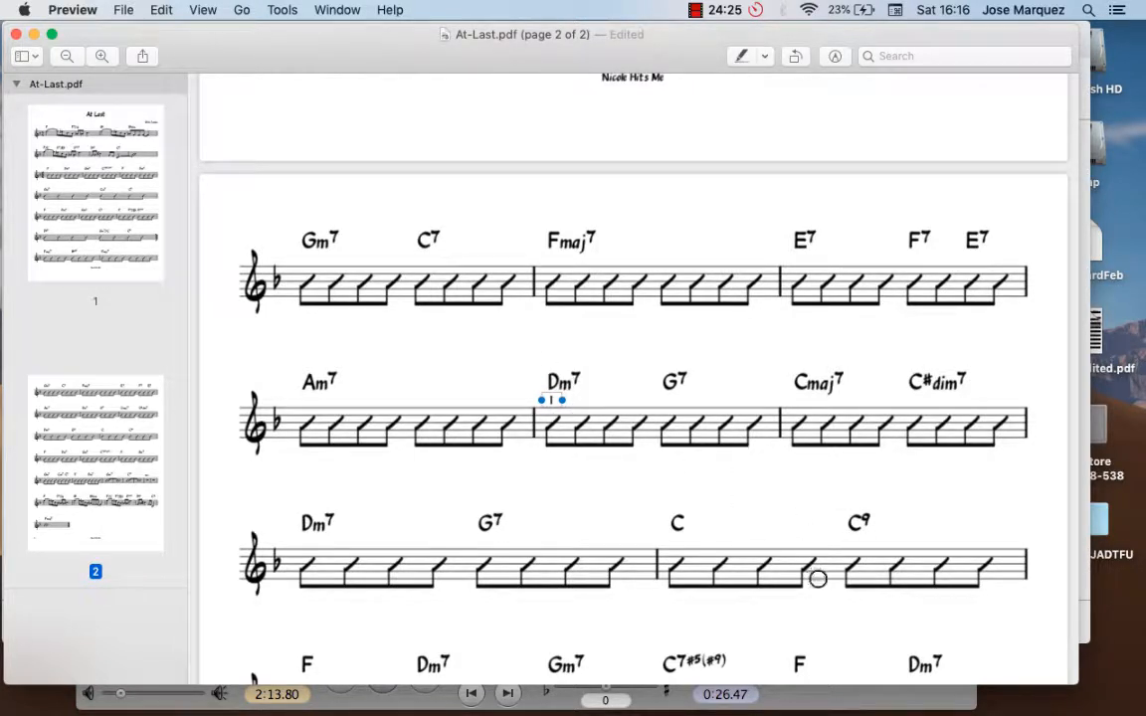
scroll(830, 532, "down", 3)
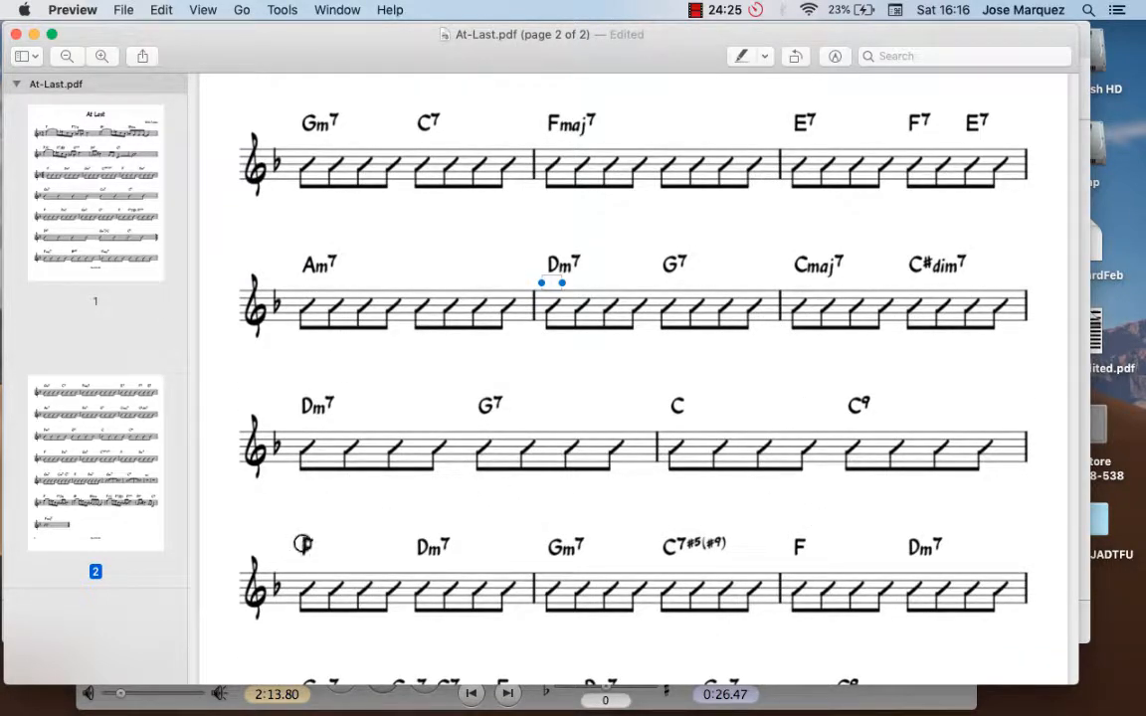
left_click_drag(548, 314, 613, 343)
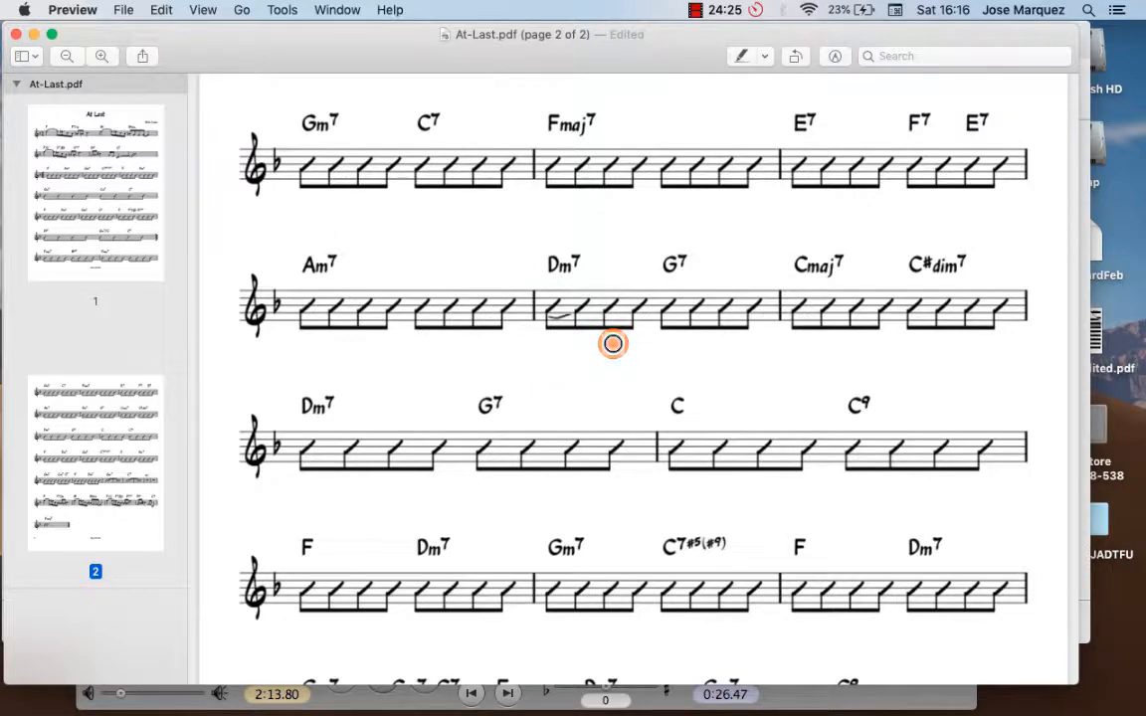
Step: Examine the remaining systems of page 2 in the PDF down to the final Fmaj7 measure
scroll(612, 343, "down", 3)
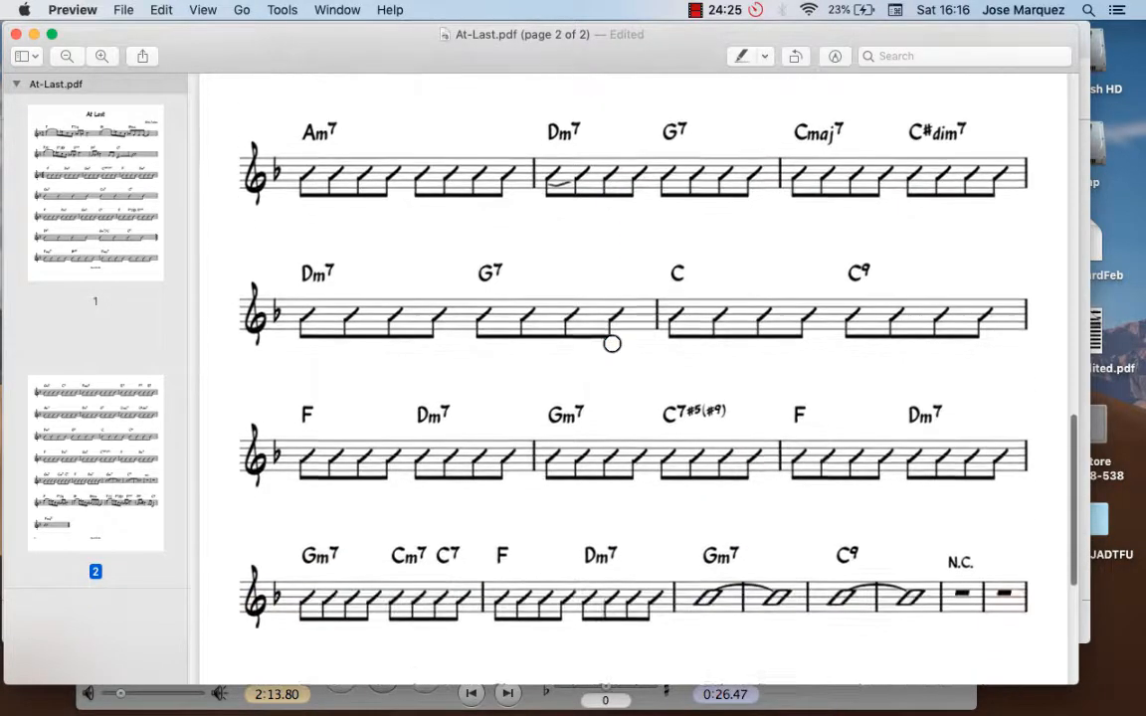
scroll(612, 344, "down", 2)
scroll(612, 344, "up", 3)
scroll(612, 343, "down", 4)
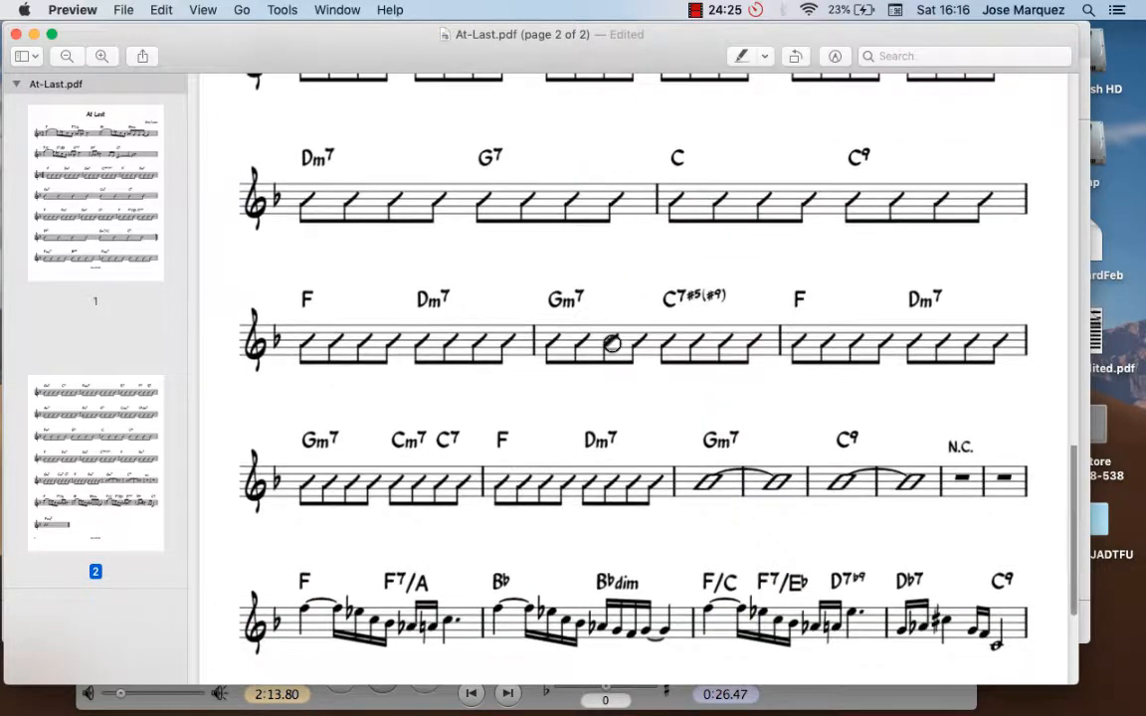
scroll(611, 344, "down", 5)
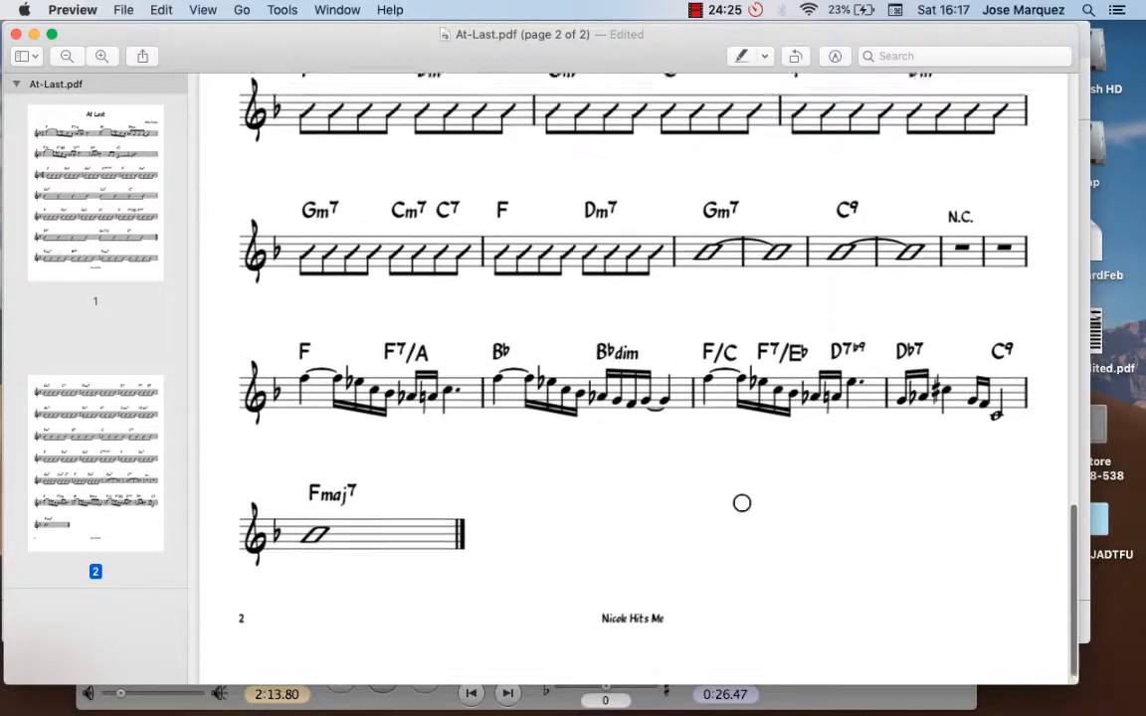
Step: Review both pages of At-Last.pdf again, from the opening systems of page 1 to the final Fmaj7 measure on page 2
scroll(742, 504, "up", 15)
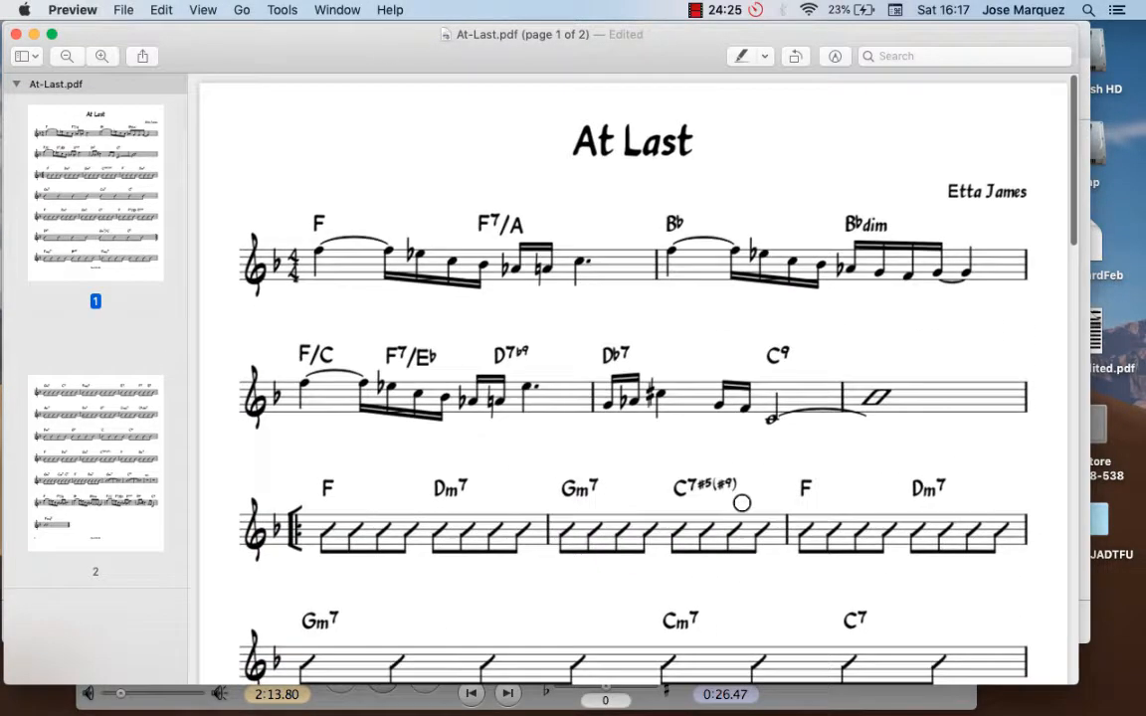
scroll(689, 345, "down", 5)
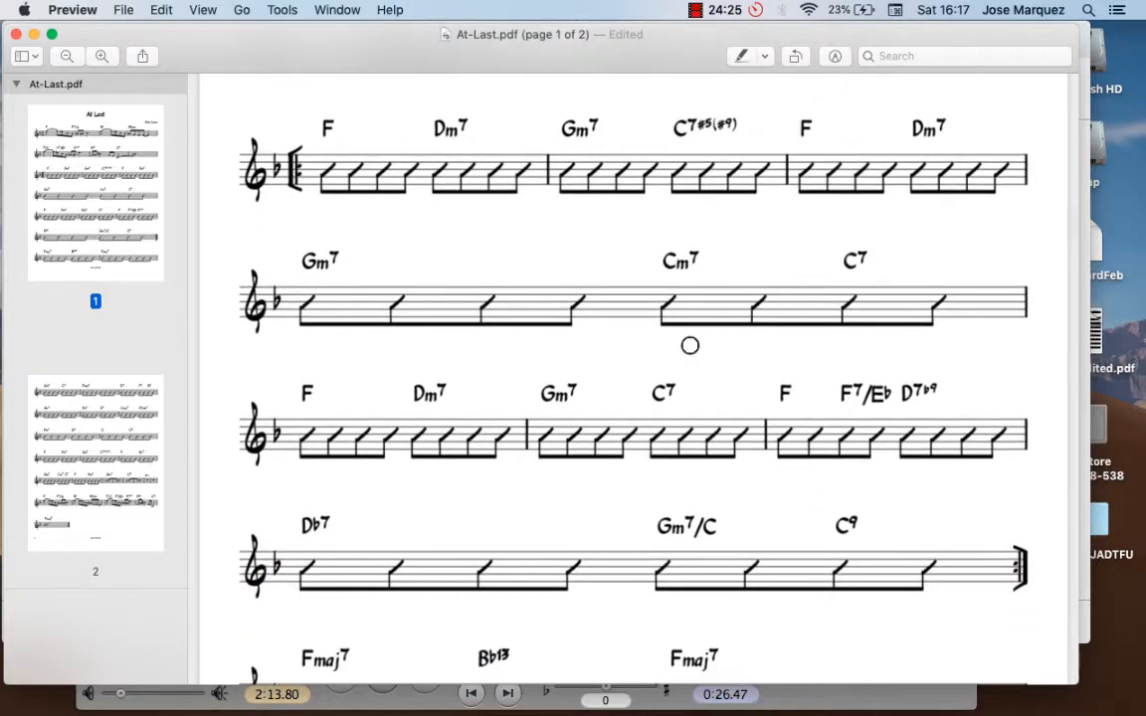
scroll(689, 345, "down", 10)
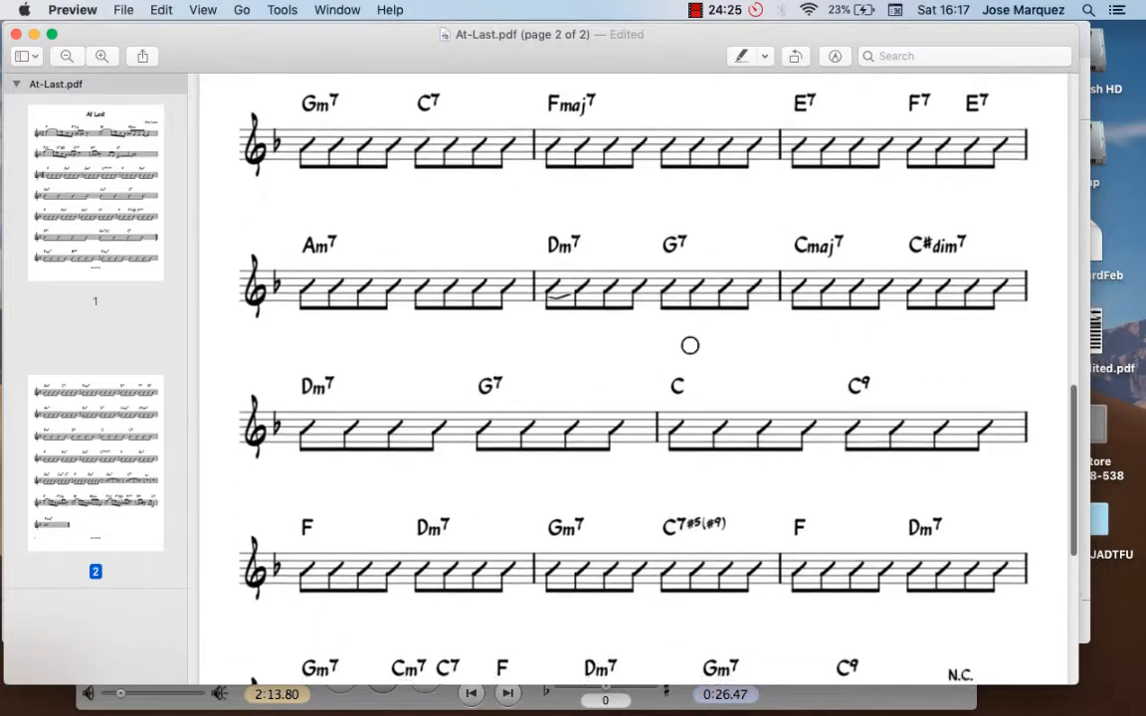
scroll(689, 345, "down", 8)
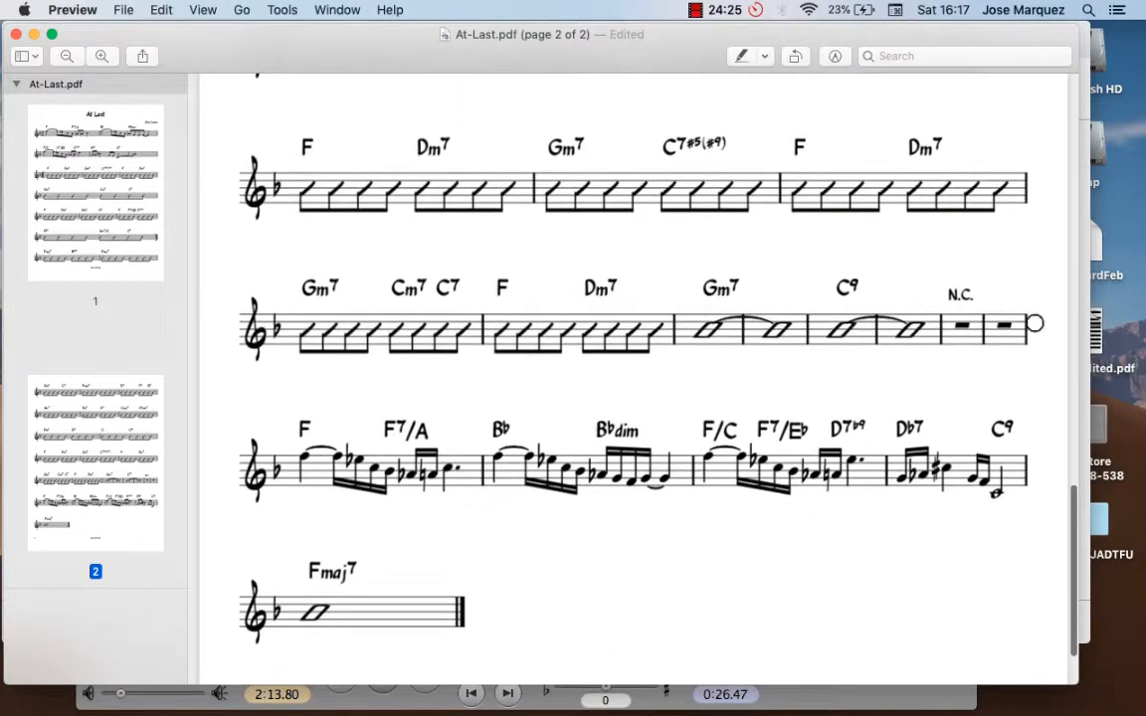
scroll(768, 328, "up", 15)
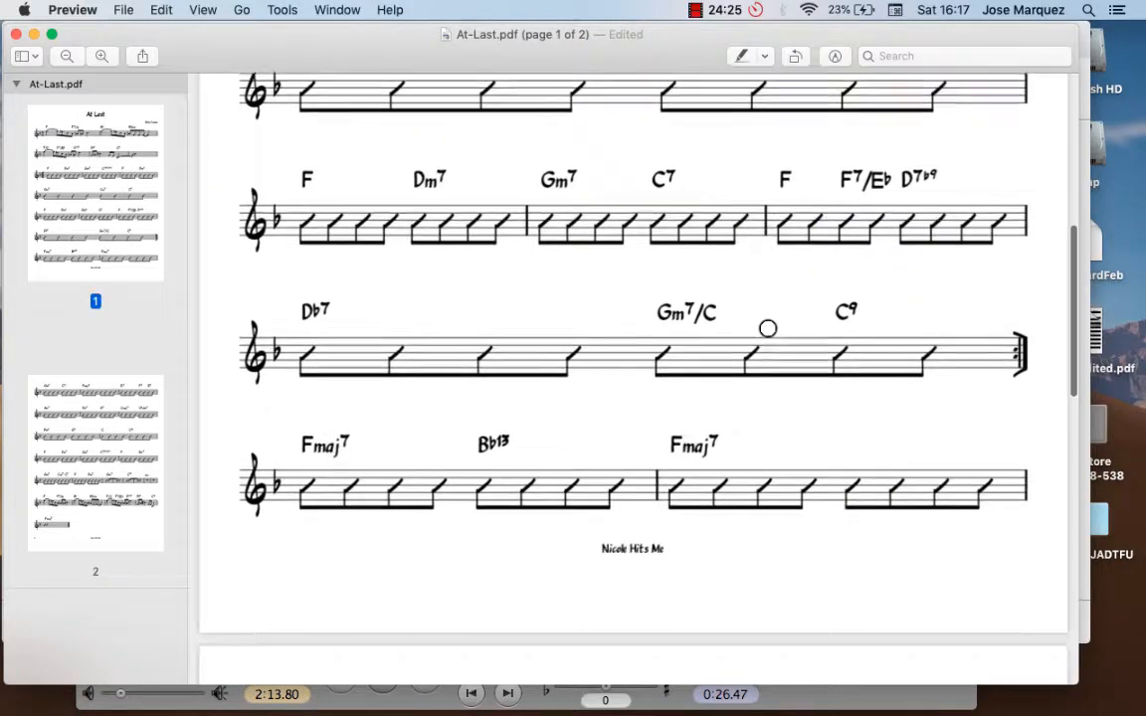
scroll(768, 328, "up", 10)
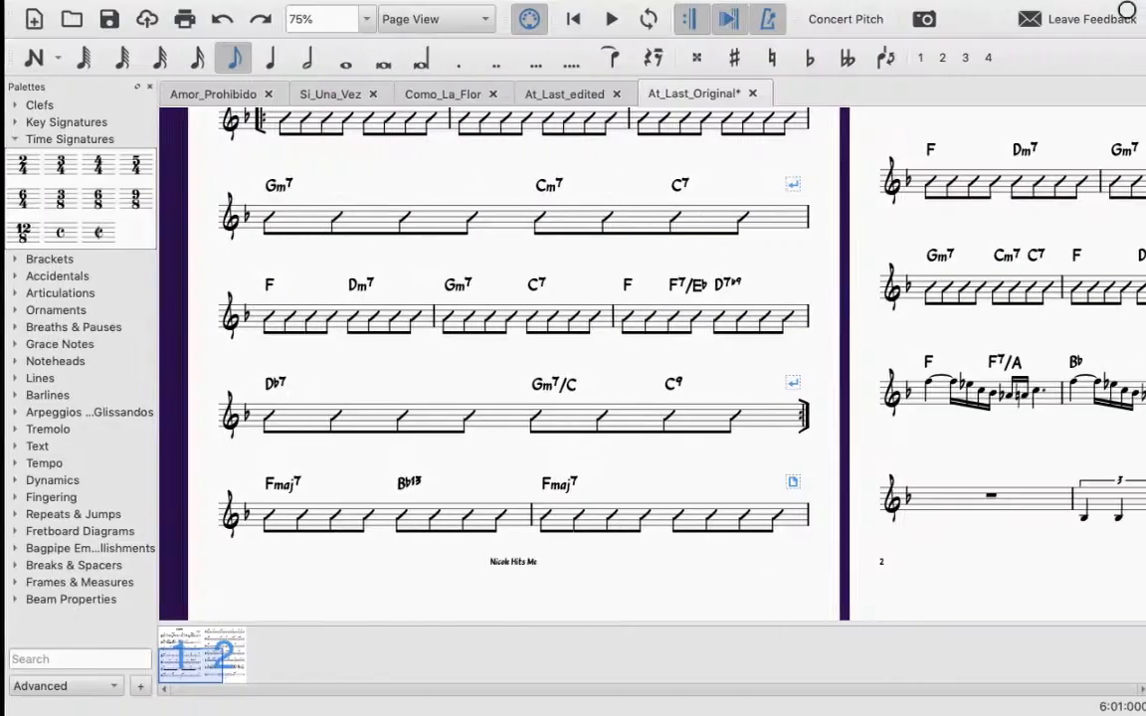
Step: Switch to the At_Last_edited score in MuseScore and inspect the B° chord symbol in measure 36
left_click(542, 91)
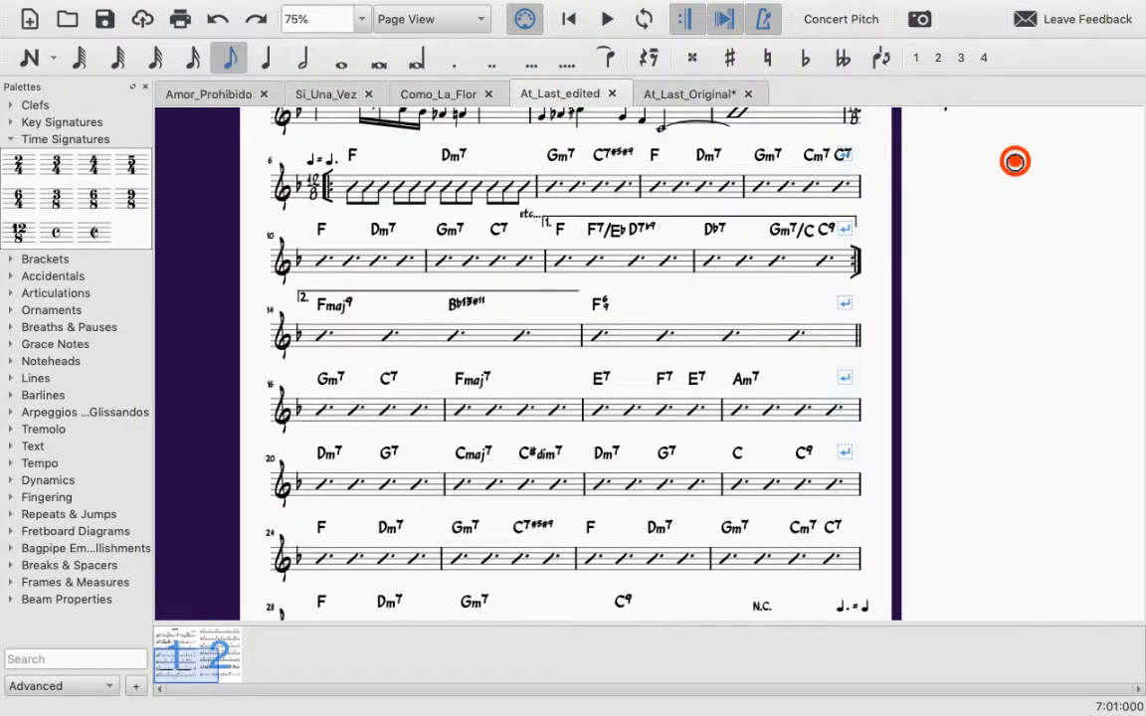
scroll(533, 417, "right", 10)
scroll(533, 417, "up", 5)
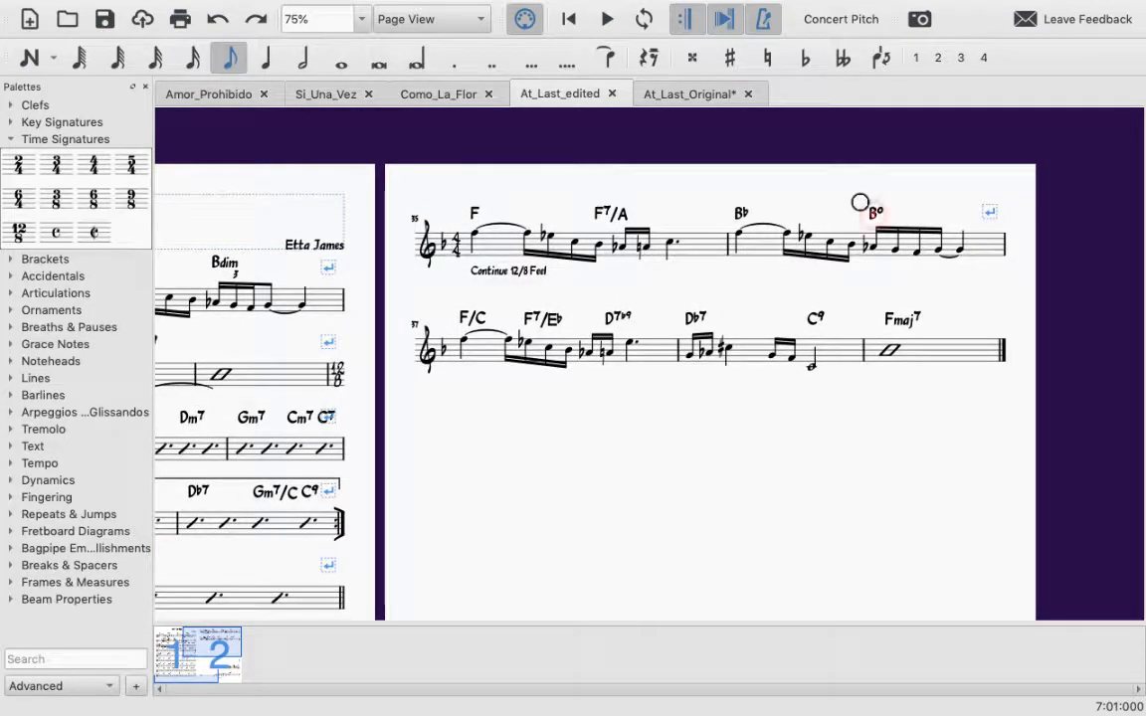
left_click(874, 212)
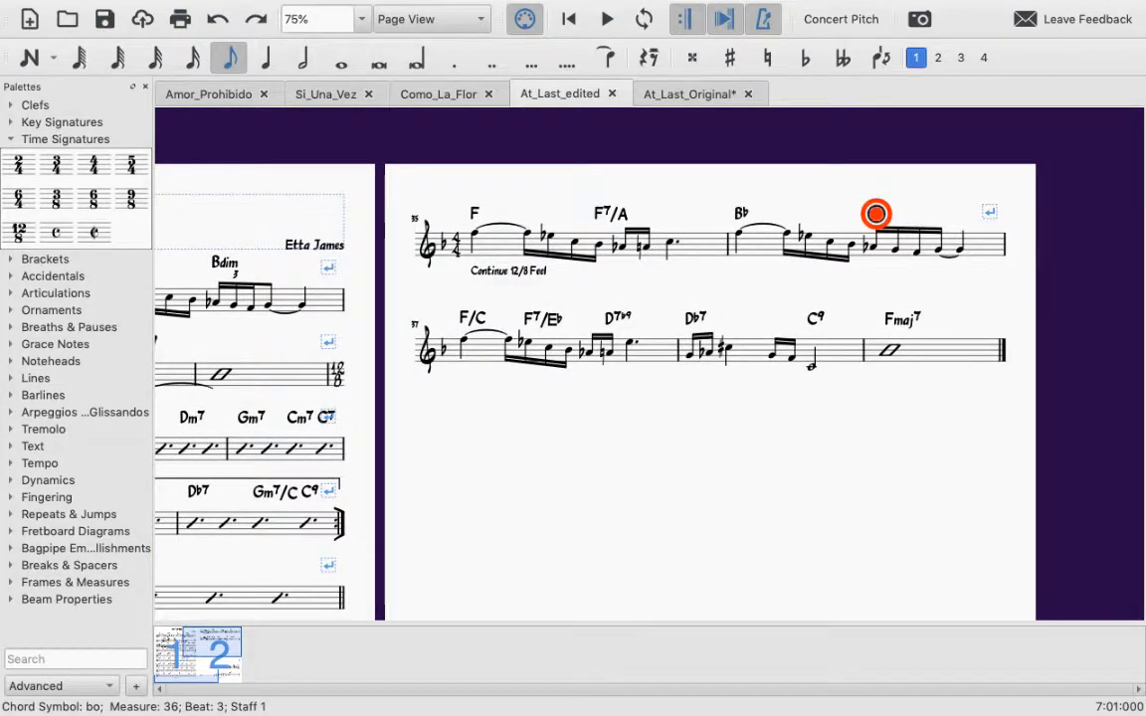
double_click(876, 213)
left_click(455, 511)
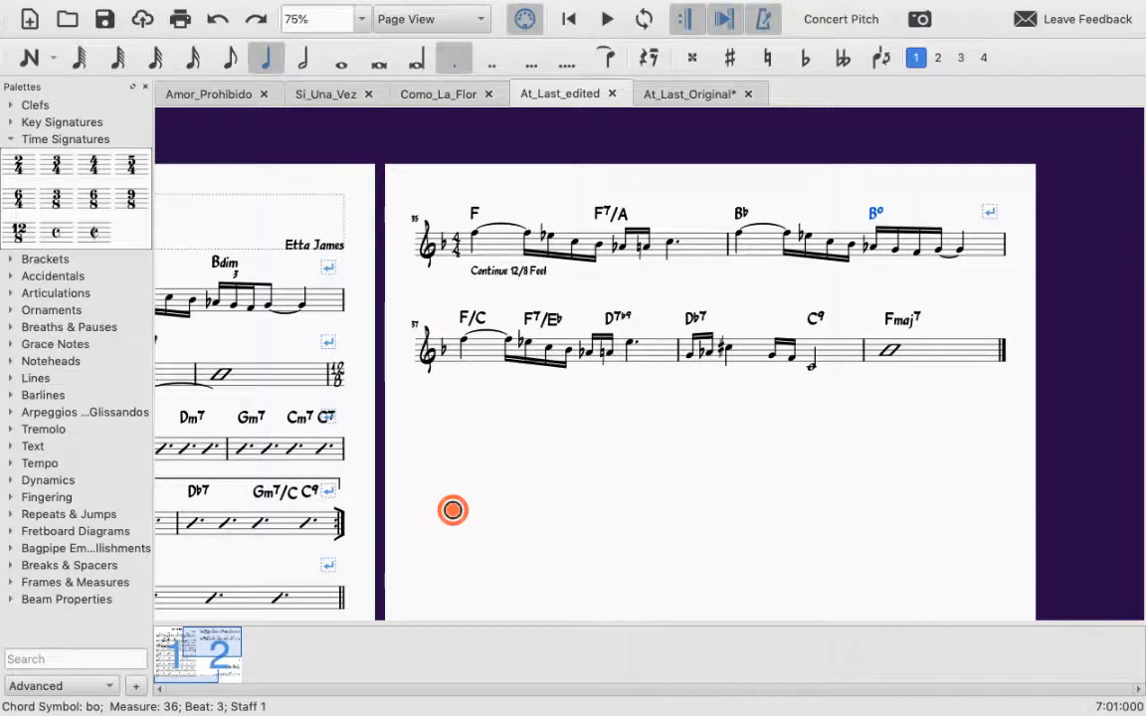
Step: Inspect the Bdim chord symbol in measure 2 of the edited score and compare it with the same measure in At_Last_Original
left_click_drag(468, 510, 750, 464)
left_click(524, 215)
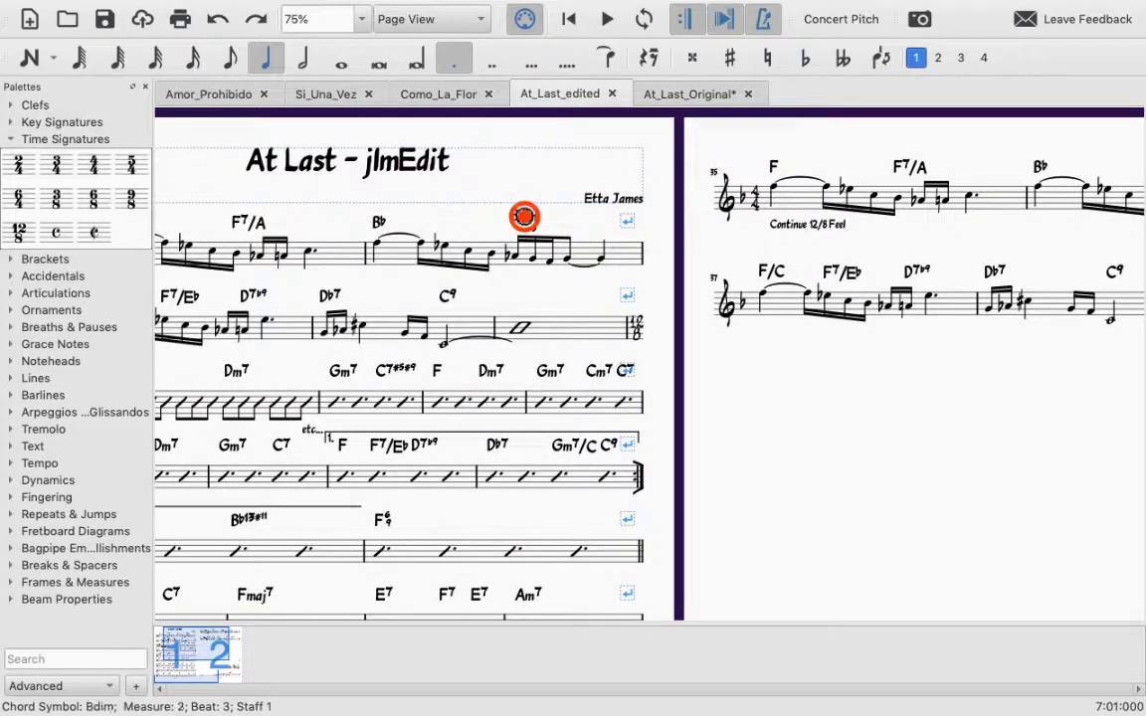
double_click(525, 215)
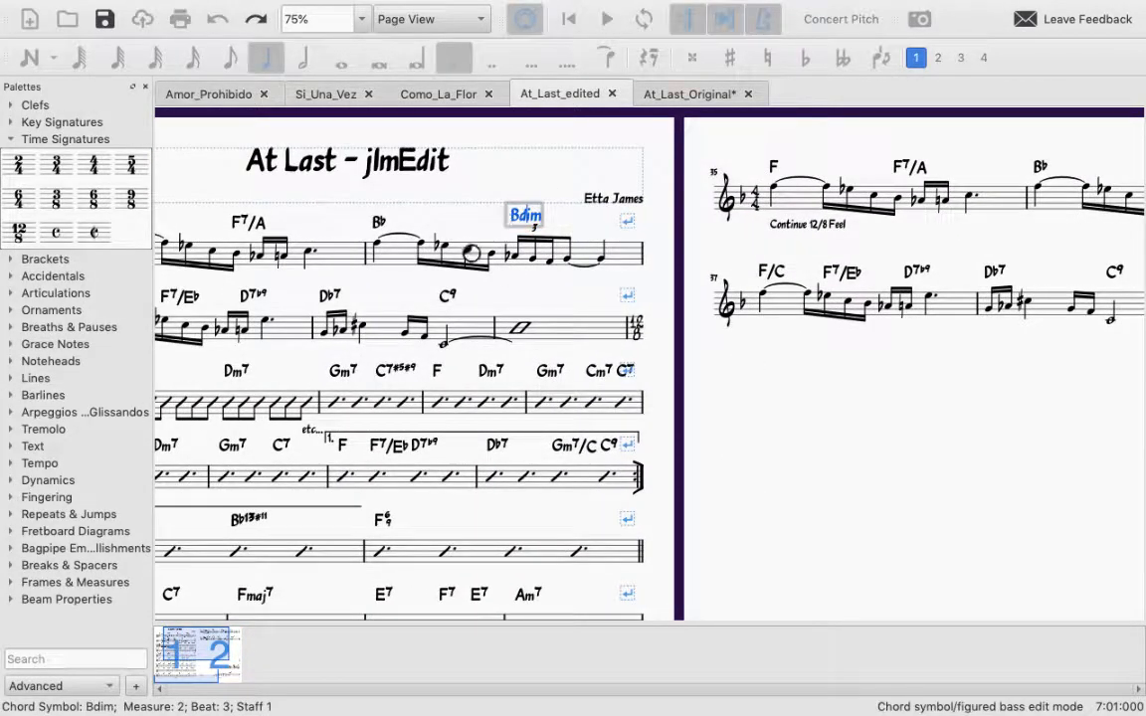
left_click(668, 94)
scroll(660, 205, "up", 10)
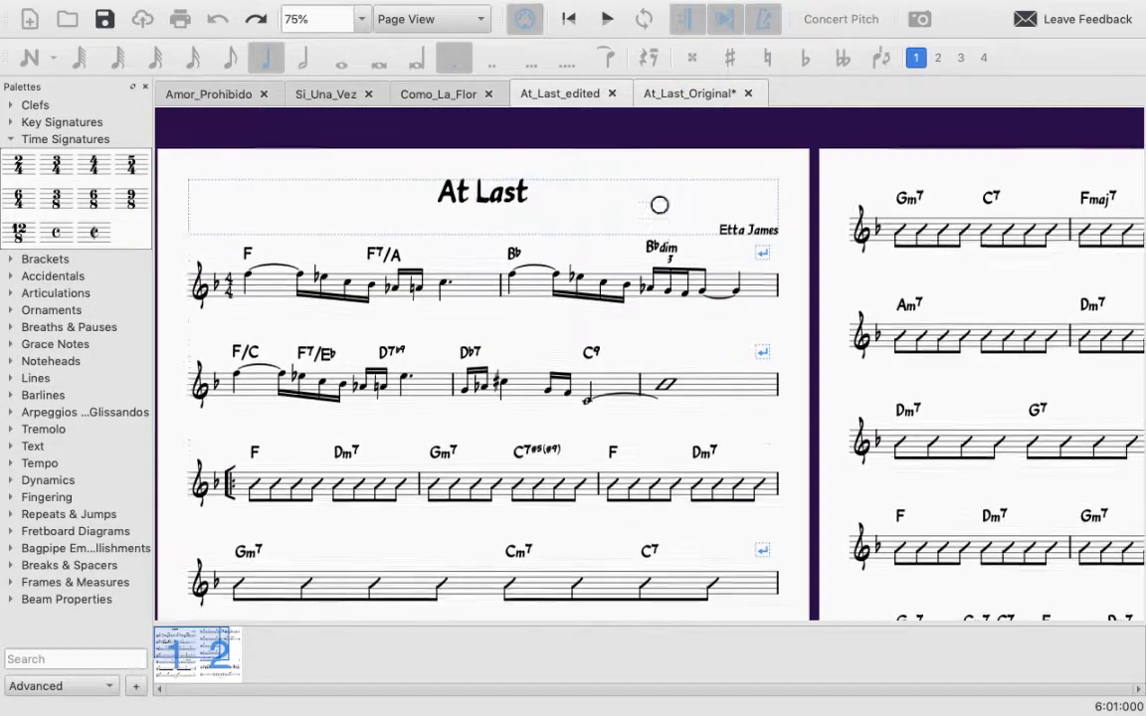
left_click_drag(632, 361, 606, 194)
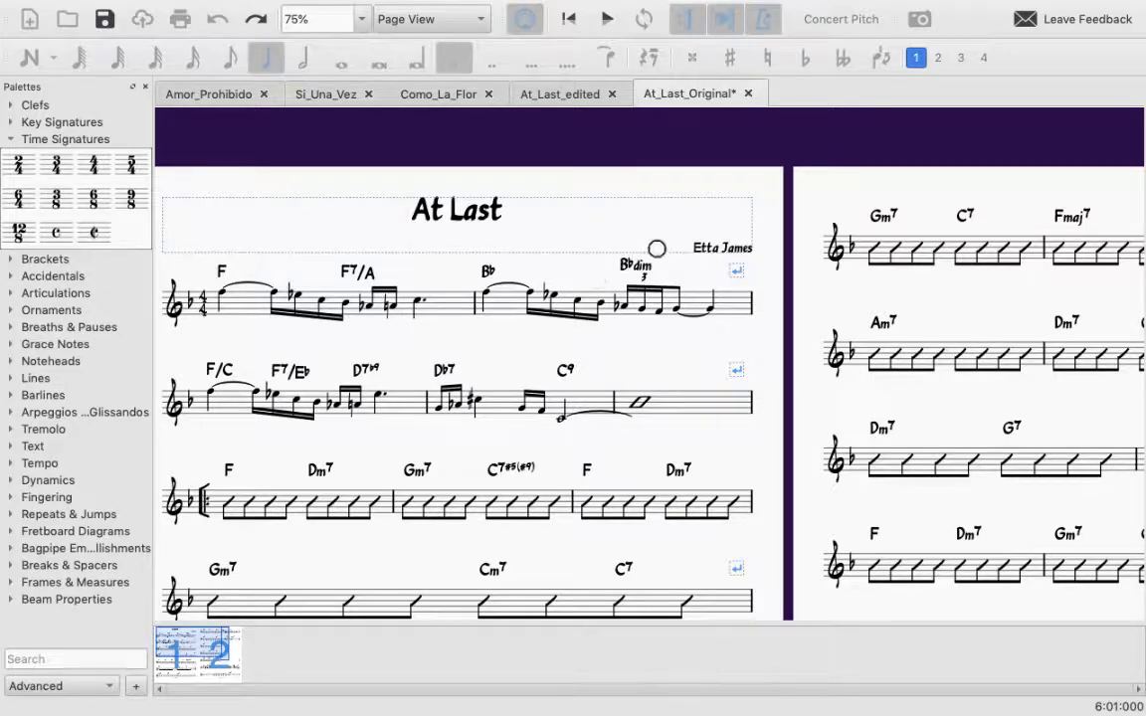
Step: Return to At_Last_edited and check the underlying text of measure 36's second chord symbol
left_click(555, 96)
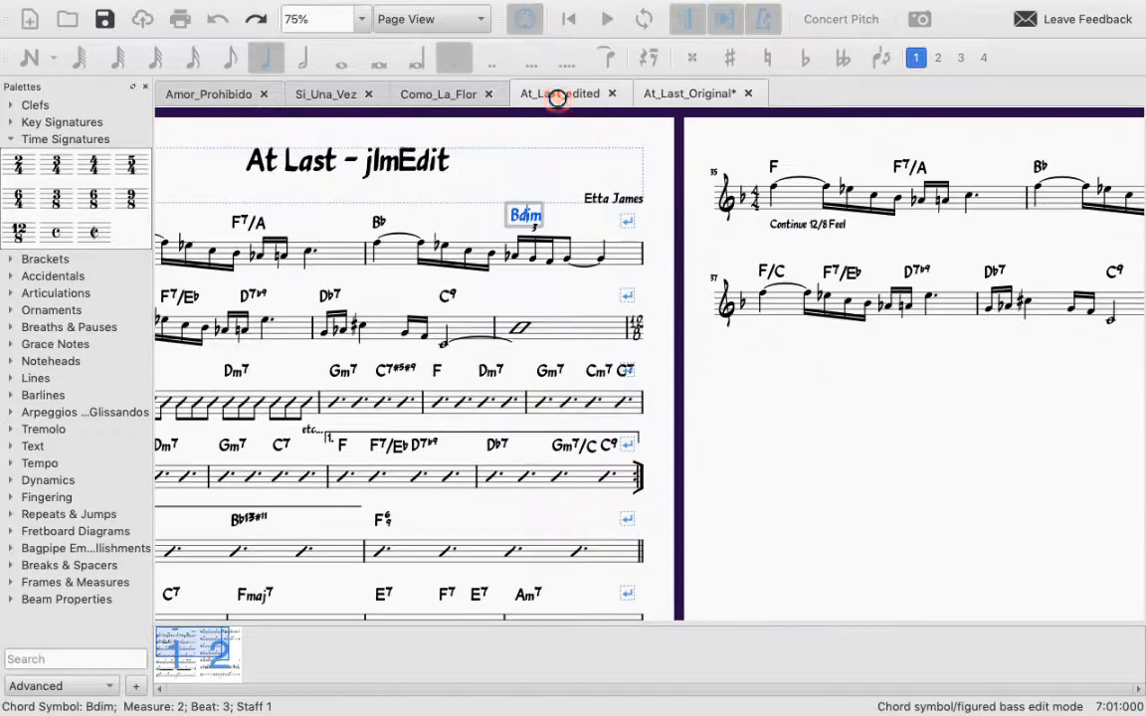
left_click_drag(821, 378, 422, 429)
left_click_drag(417, 478, 621, 478)
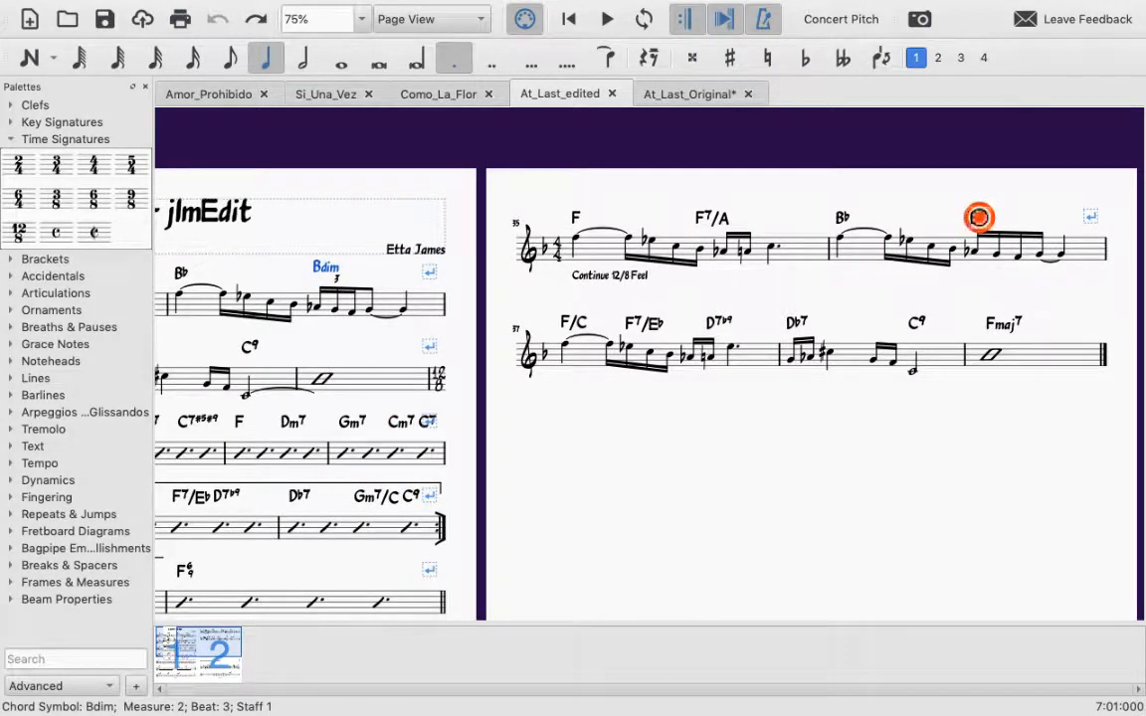
double_click(975, 219)
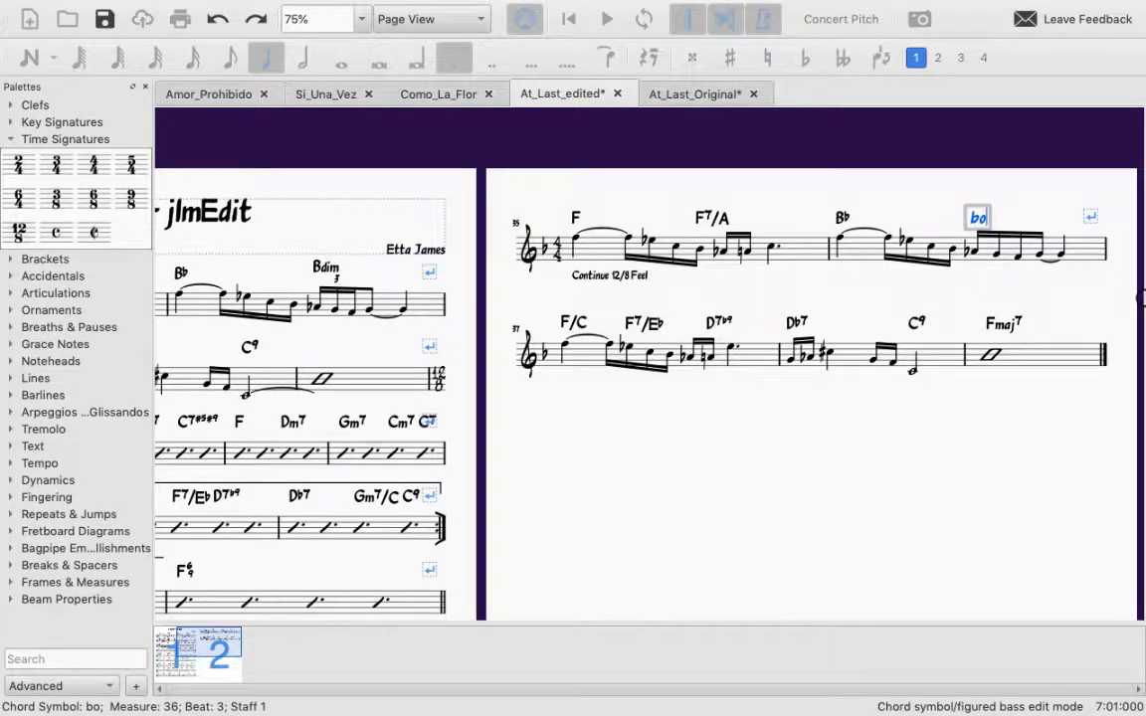
left_click(967, 281)
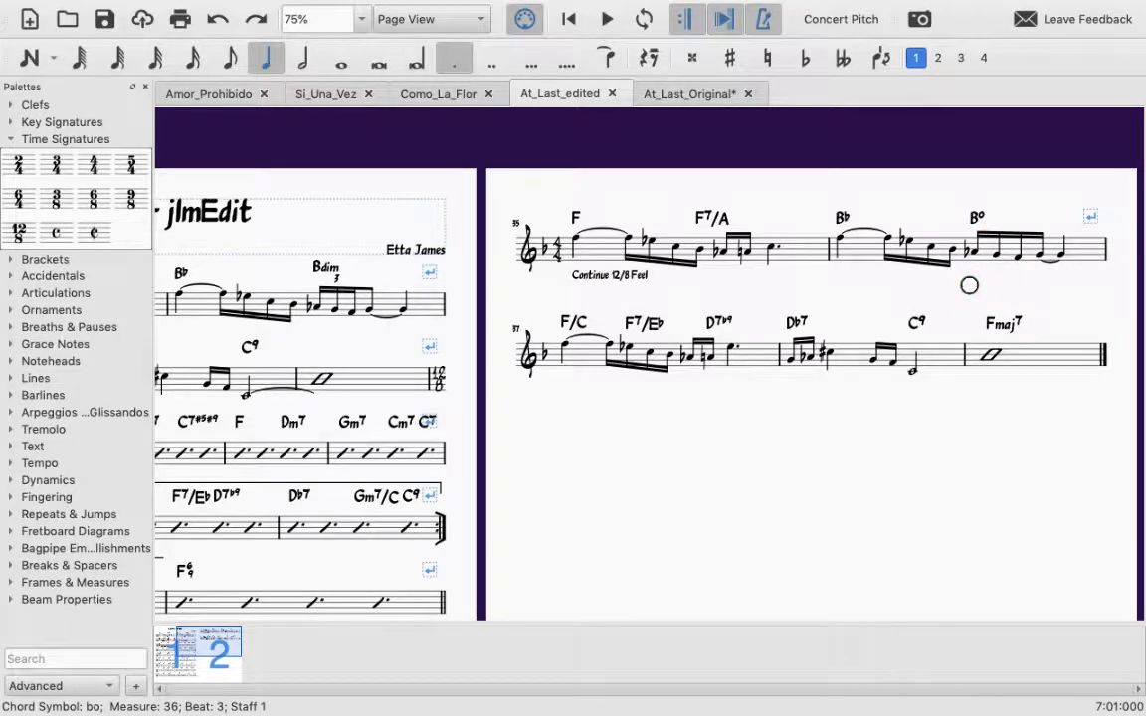
Step: Try a 7 at the end of measure 36's B° chord symbol and remove it again
double_click(977, 217)
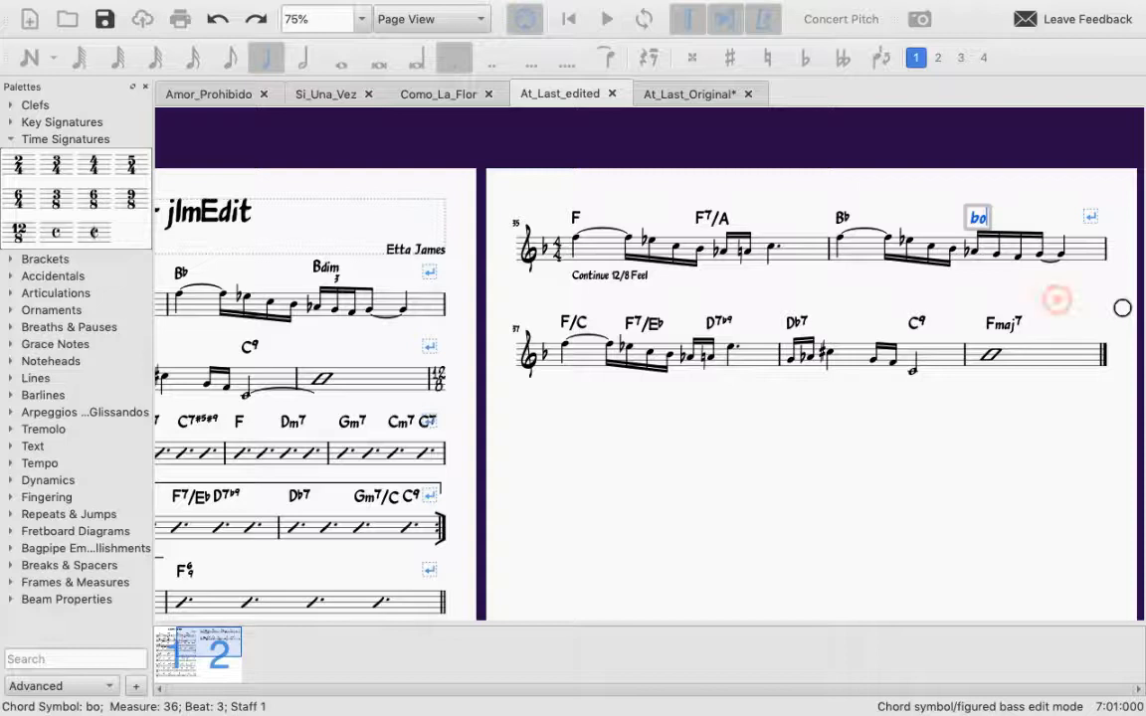
type("7")
left_click(1056, 299)
left_click(979, 217)
double_click(979, 217)
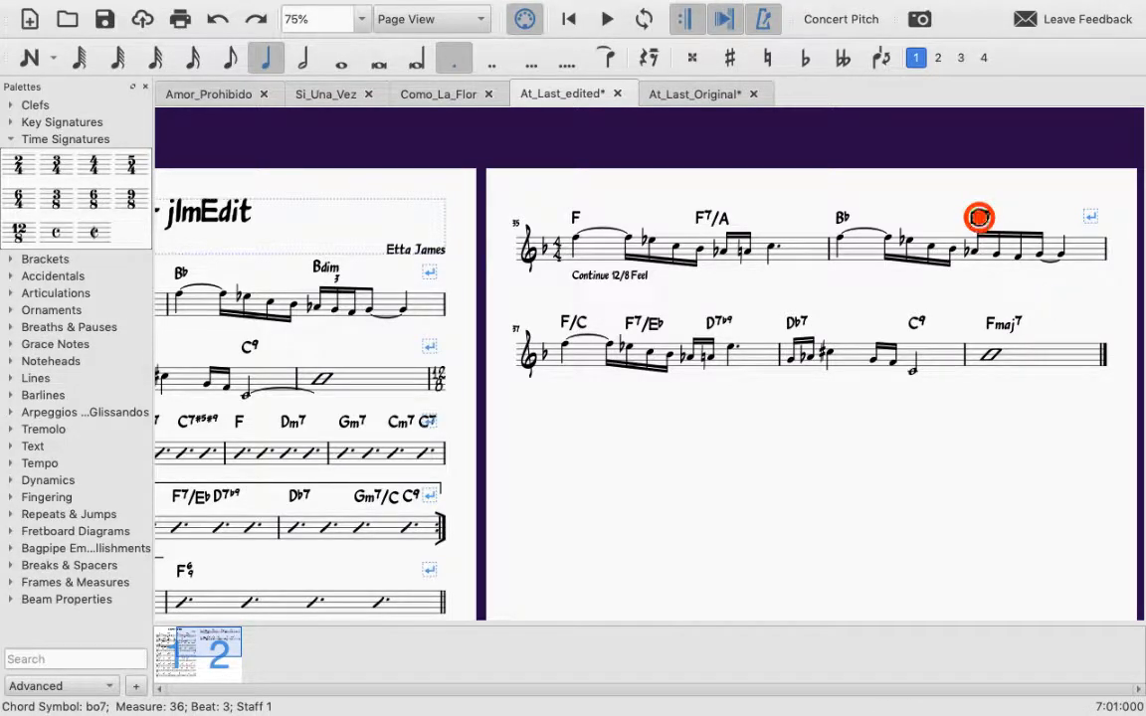
key("BackSpace")
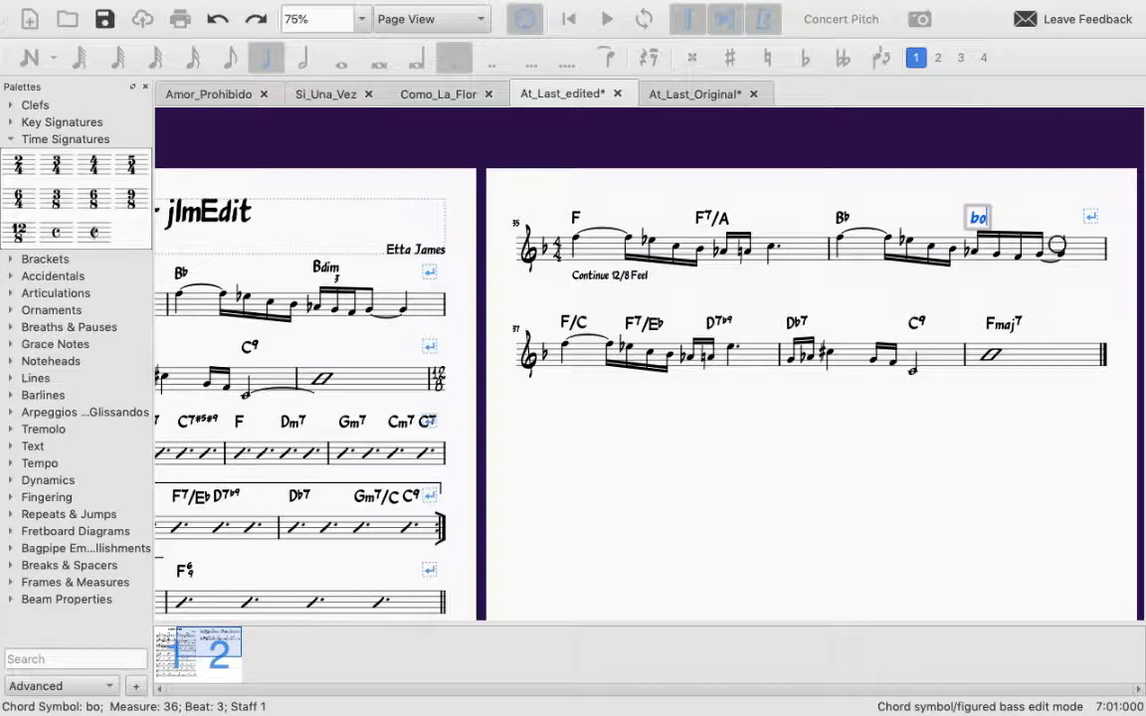
left_click(995, 261)
Step: Walk through the notes under the B° chord in measure 36, starting from its flat
left_click(970, 251)
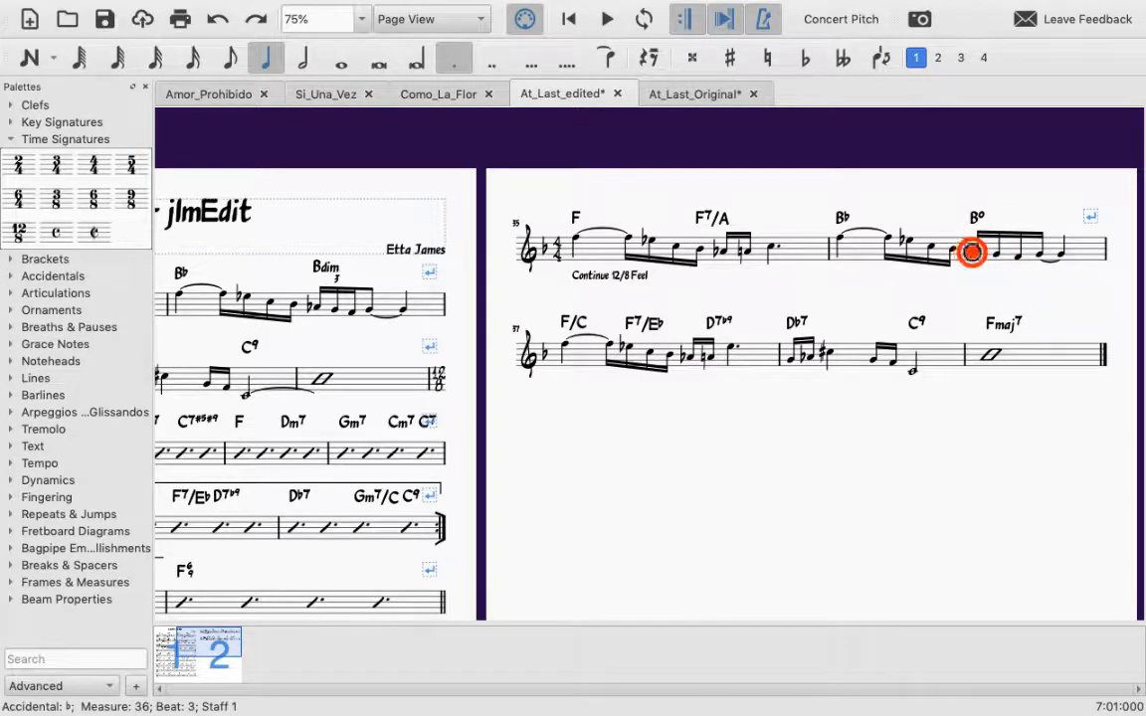
key("Right")
key("Right")
key("Right")
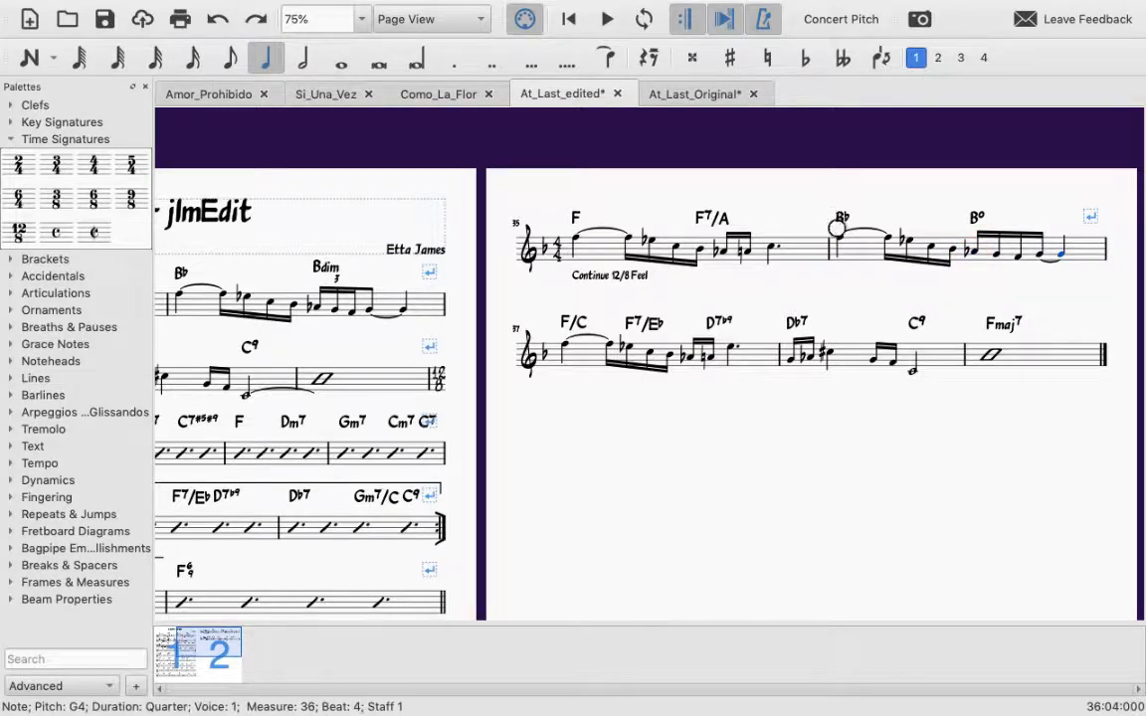
Step: Play back measure 36 and measure 2 of the edited score, each from its first note, to compare them
left_click(838, 236)
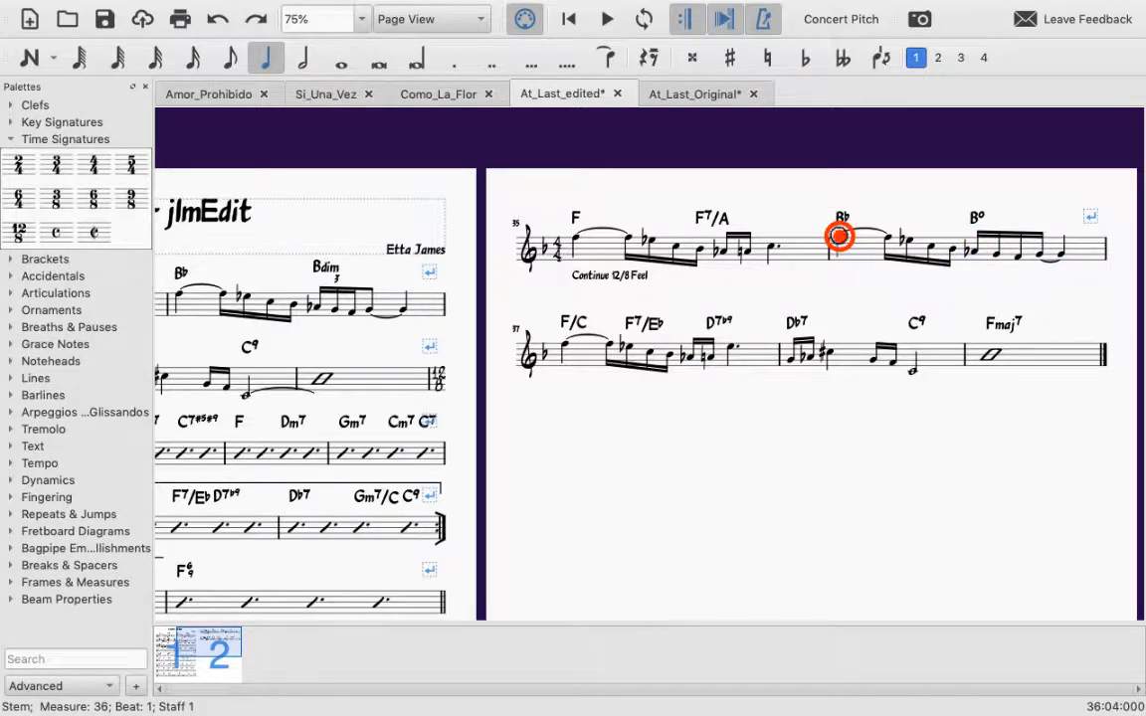
left_click(839, 238)
key("space")
key("space")
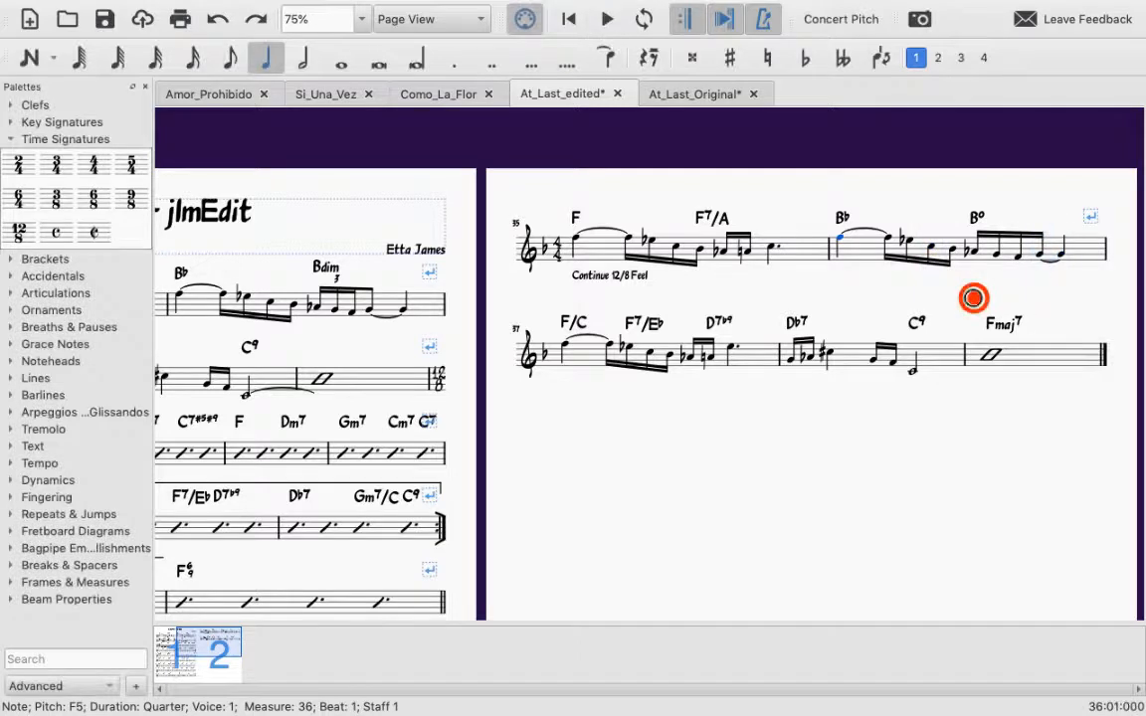
left_click(179, 291)
key("space")
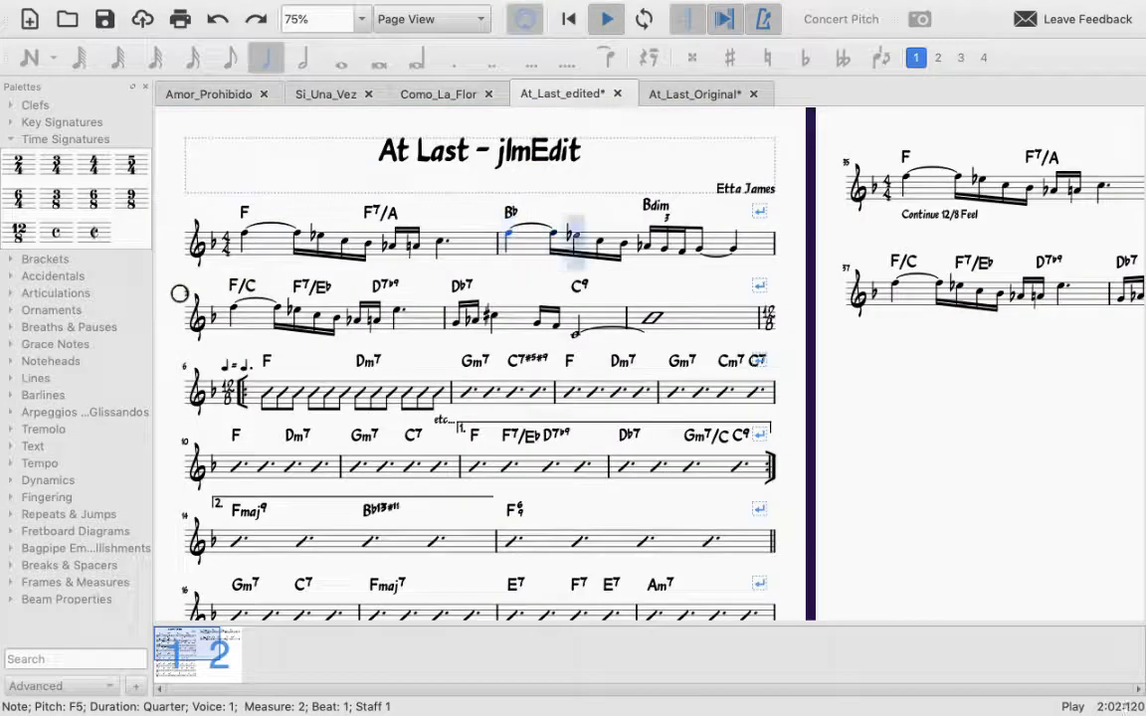
key("space")
Step: Examine the edited score's page 2 systems and the slash-notation systems of page 1 from measure 6 onward
scroll(682, 282, "right", 2)
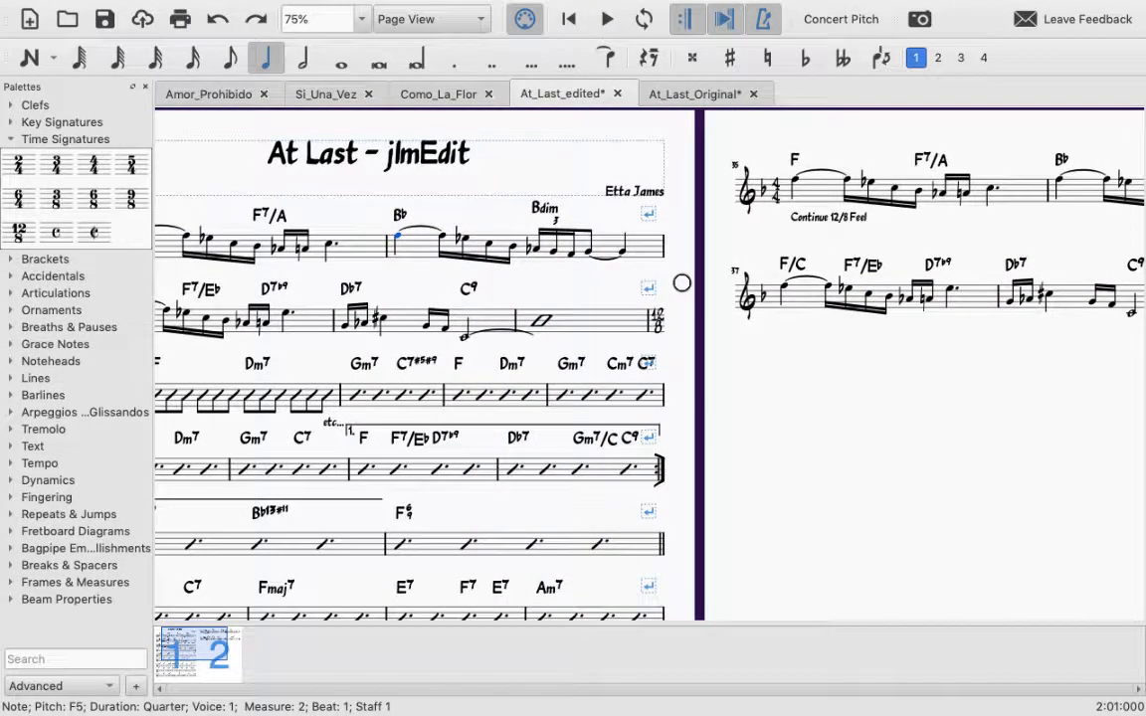
scroll(682, 282, "right", 3)
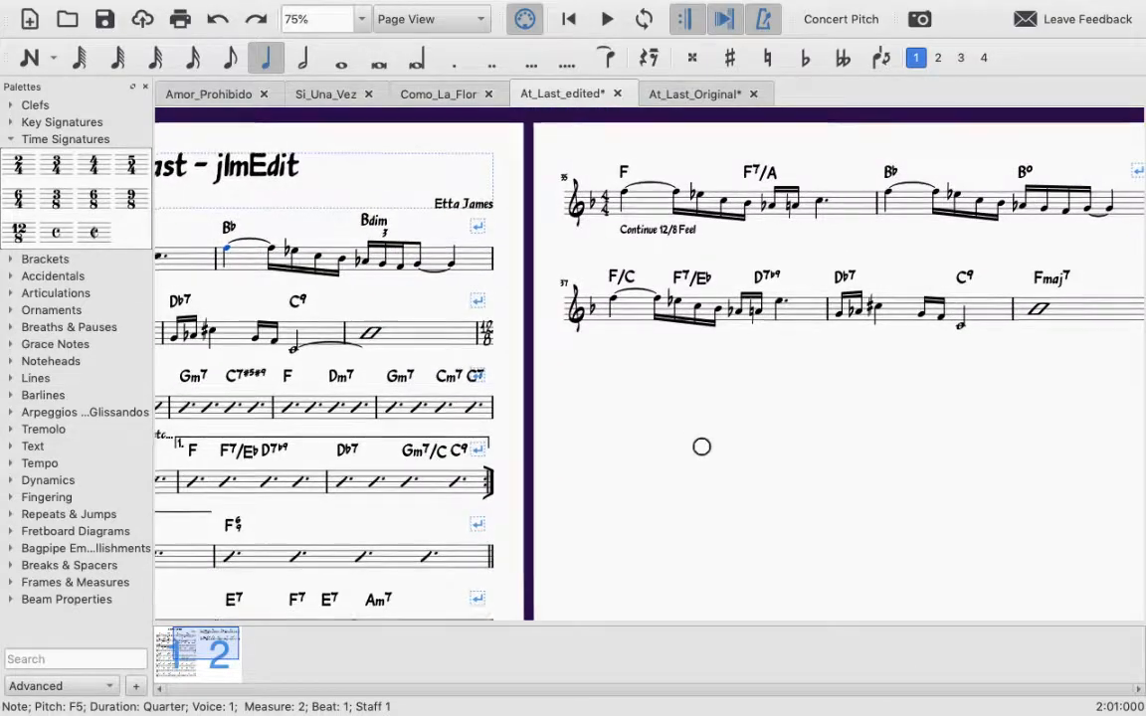
scroll(701, 446, "left", 3)
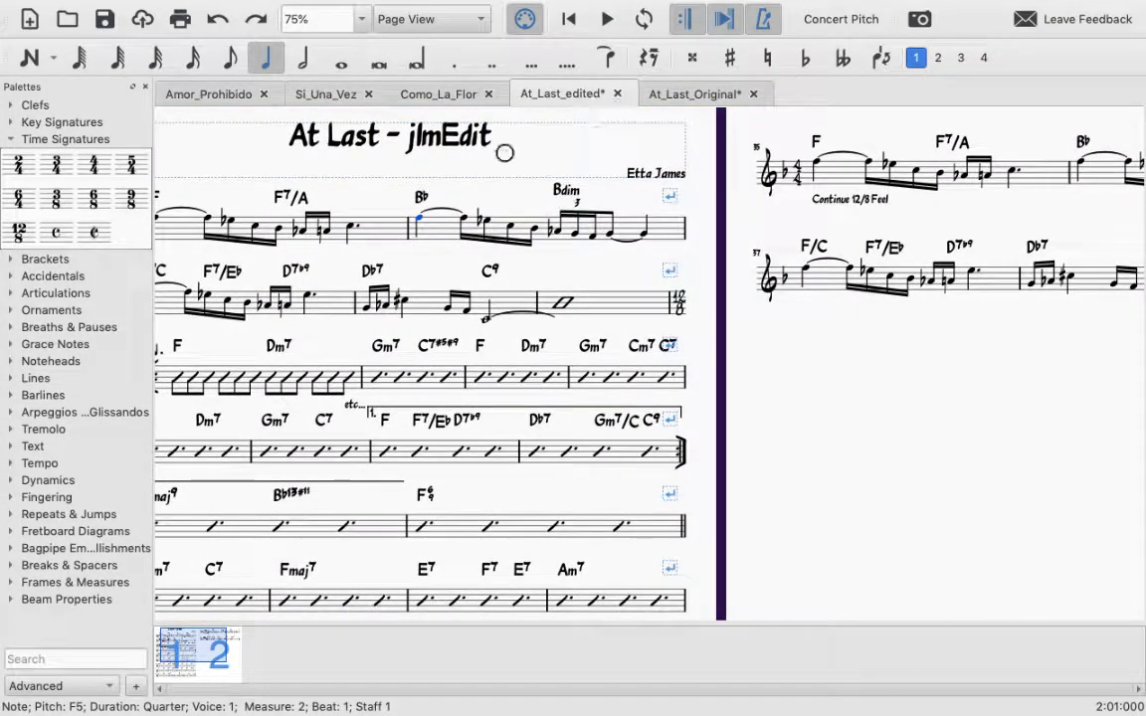
scroll(834, 440, "left", 3)
scroll(833, 440, "down", 2)
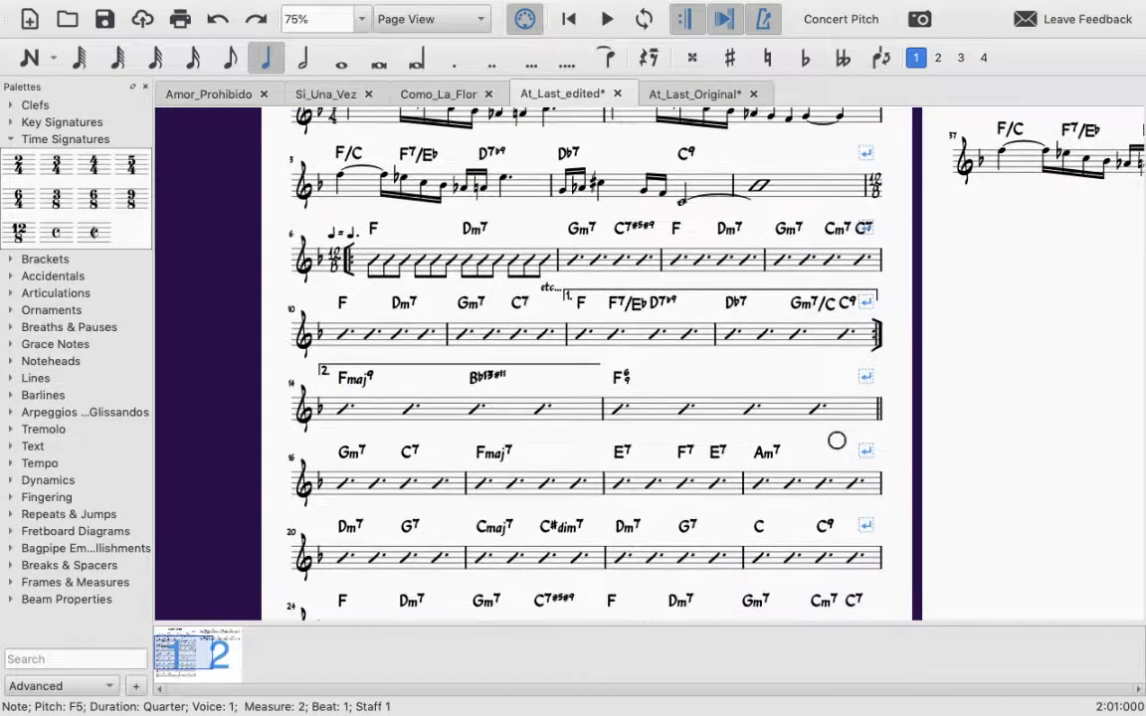
scroll(836, 440, "down", 1)
scroll(836, 439, "right", 1)
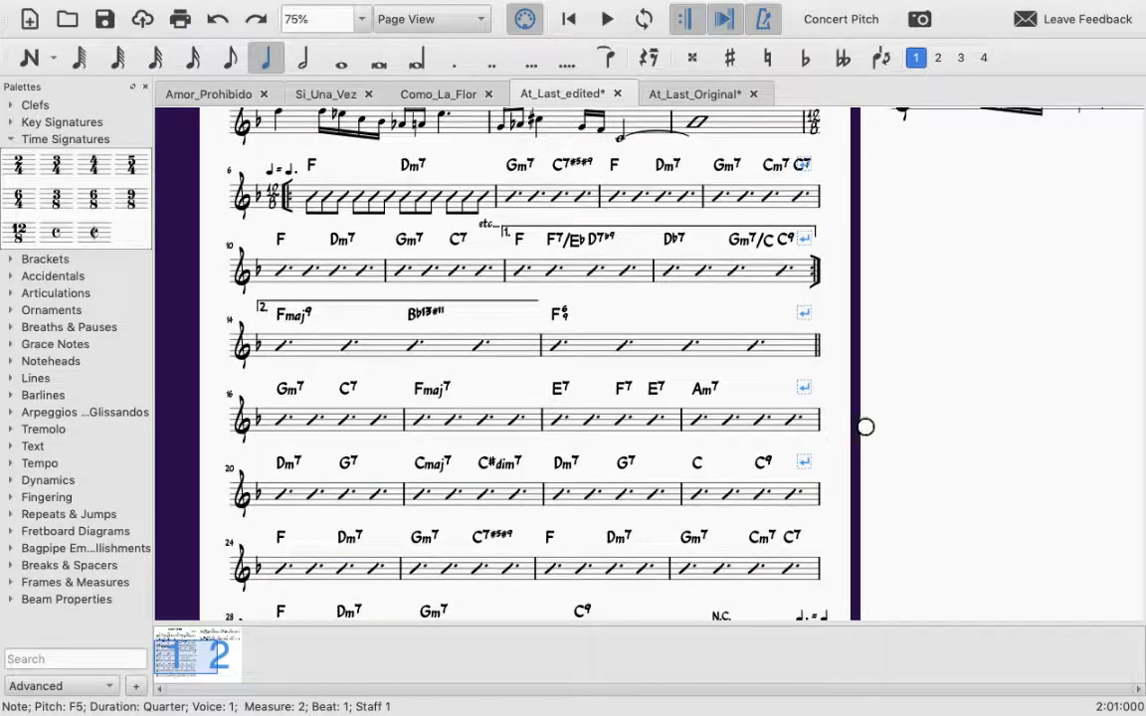
Step: Switch to At_Last_Original and examine its systems down to the last system of page 2 with the triplets and Fmaj7
left_click(713, 91)
scroll(692, 189, "down", 5)
scroll(692, 189, "right", 1)
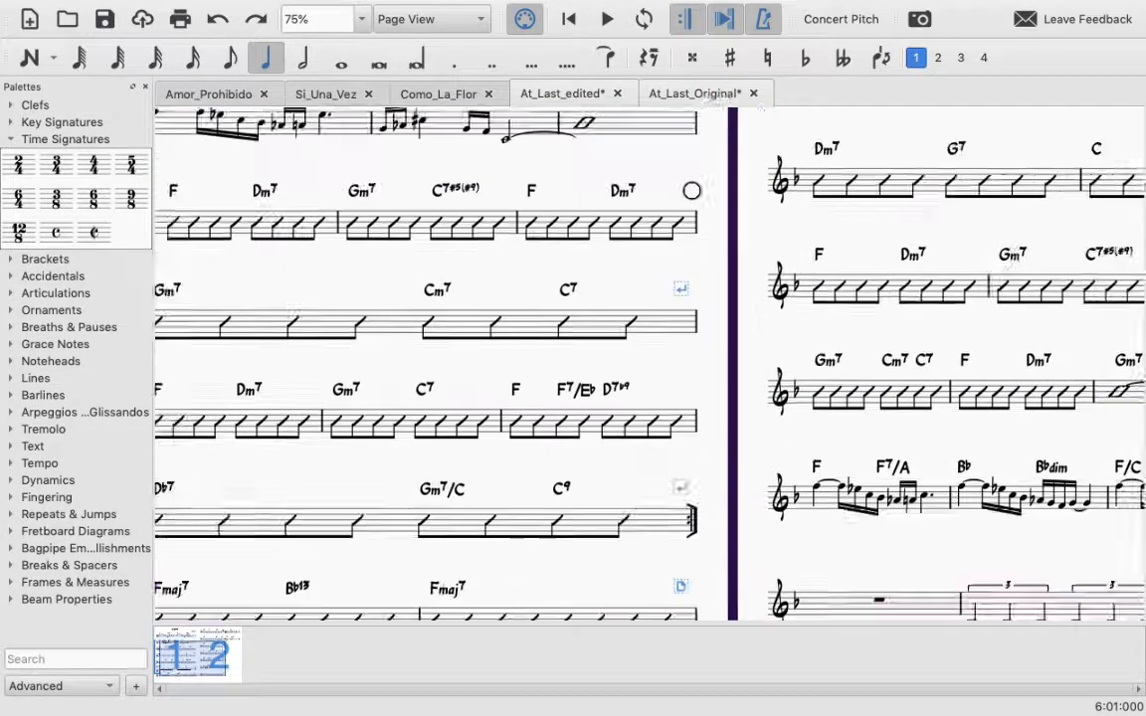
scroll(693, 189, "down", 5)
scroll(692, 189, "right", 1)
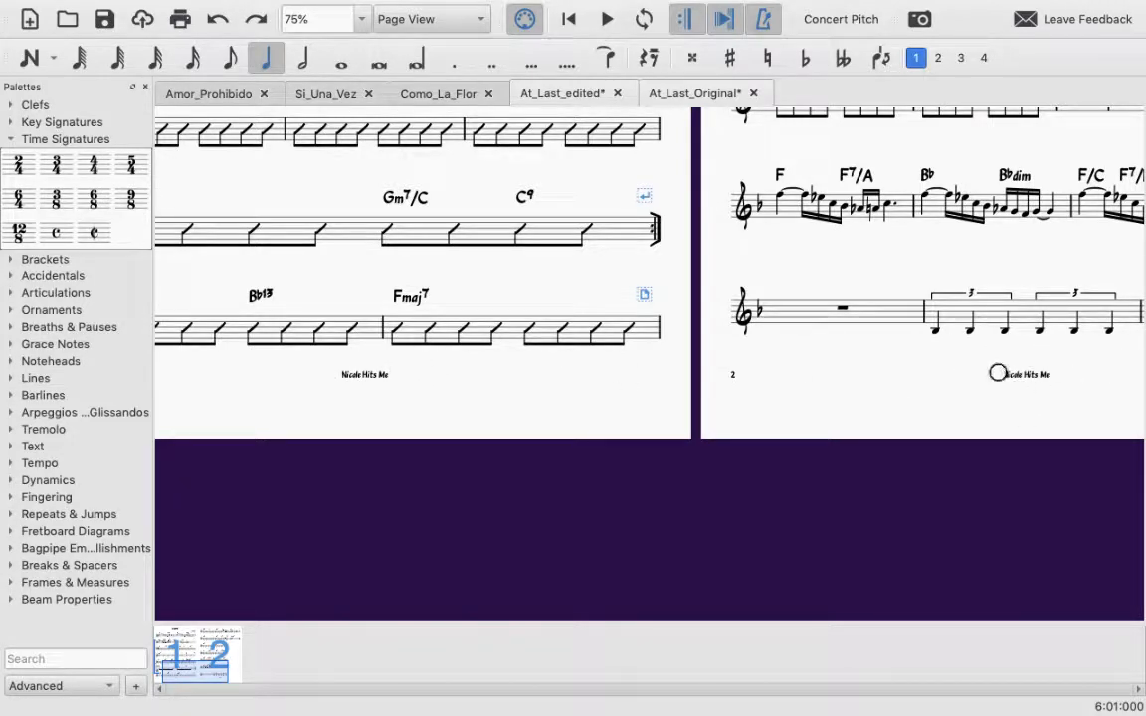
scroll(1035, 386, "right", 3)
scroll(1036, 386, "down", 1)
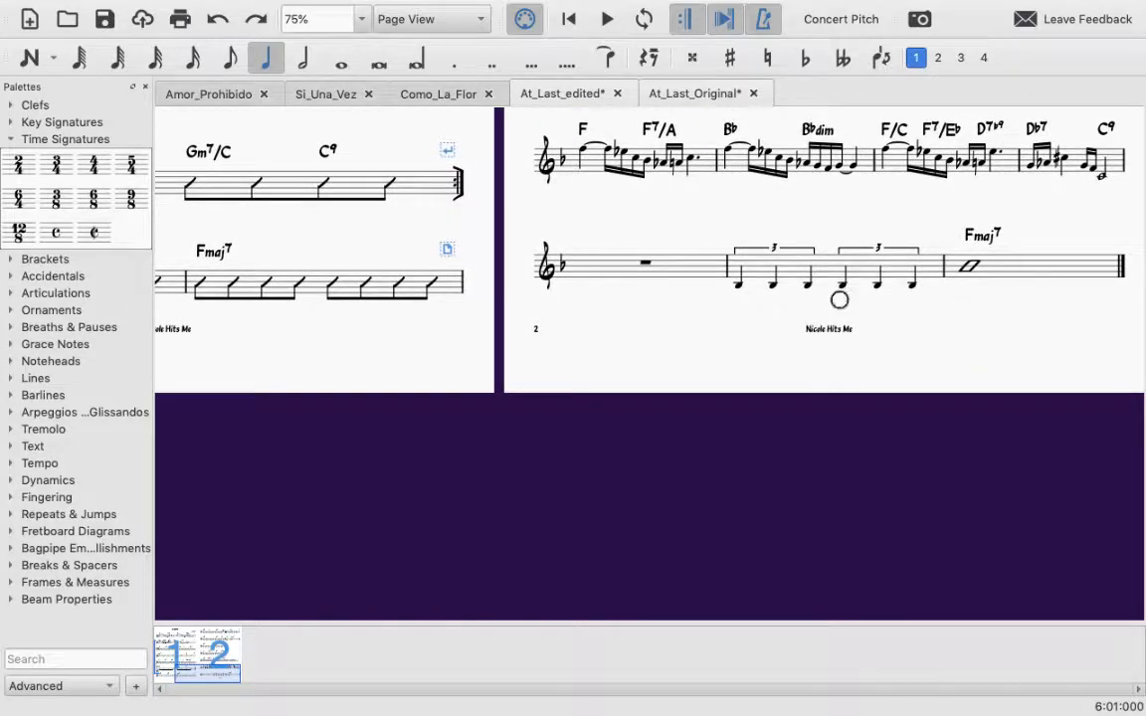
scroll(216, 343, "left", 2)
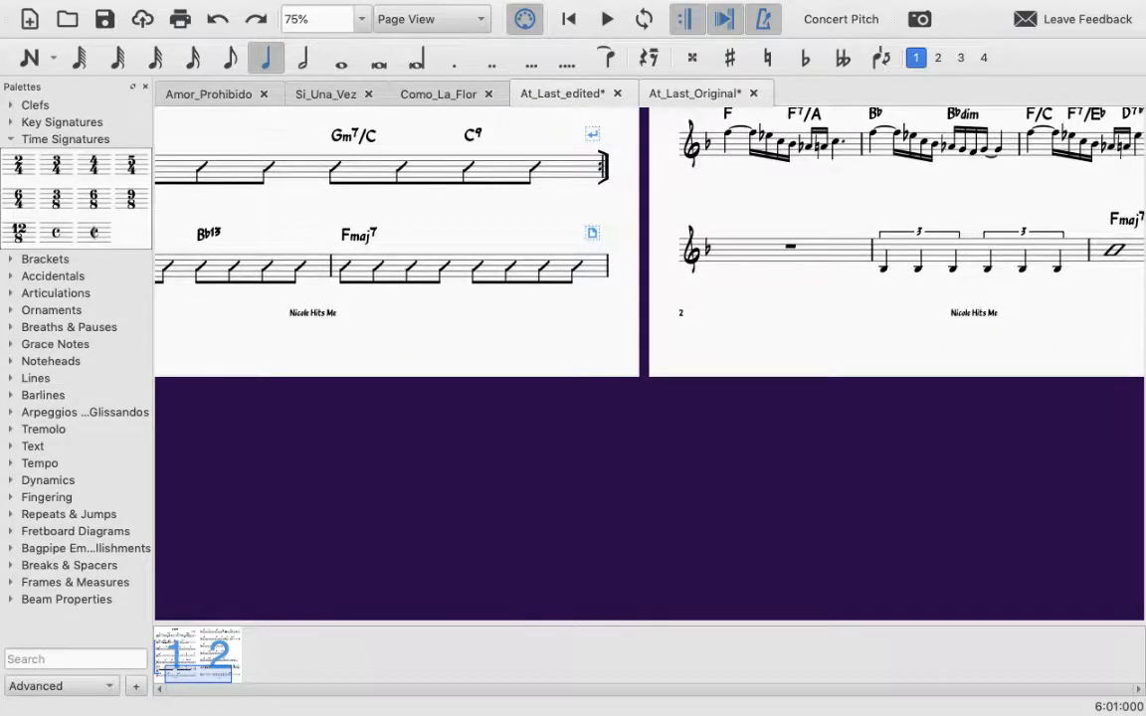
Step: Open the header and footer settings in the style options of At_Last_Original
scroll(320, 447, "right", 3)
scroll(321, 446, "up", 1)
scroll(700, 376, "up", 2)
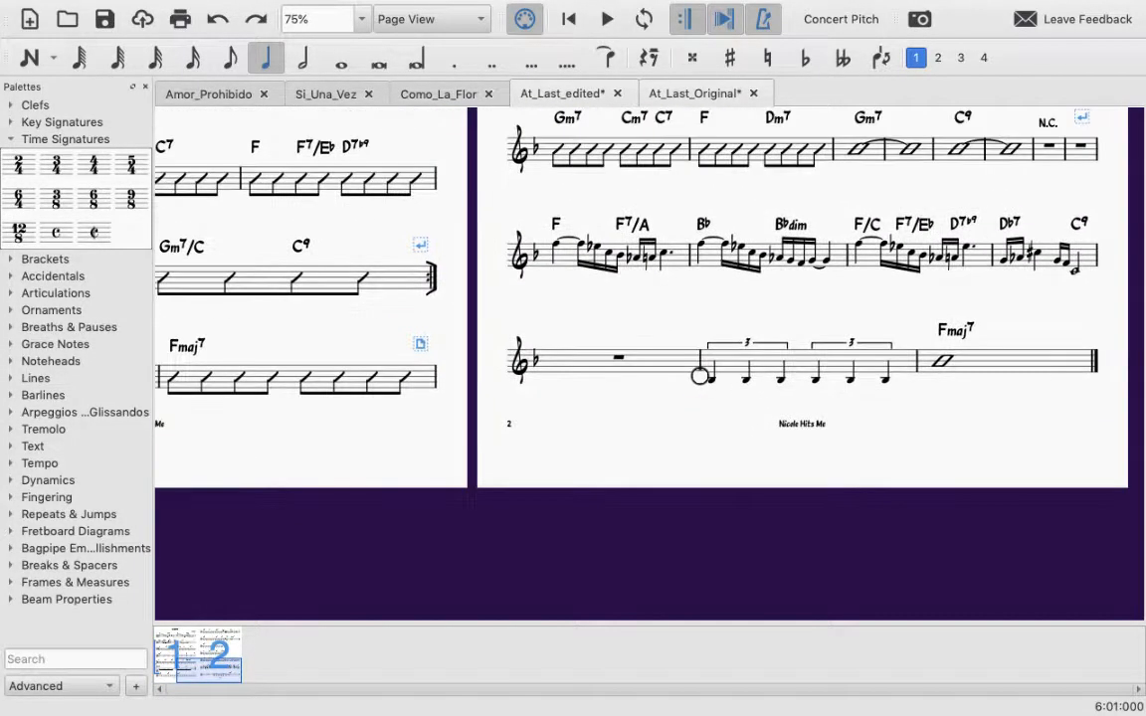
mouse_move(117, 5)
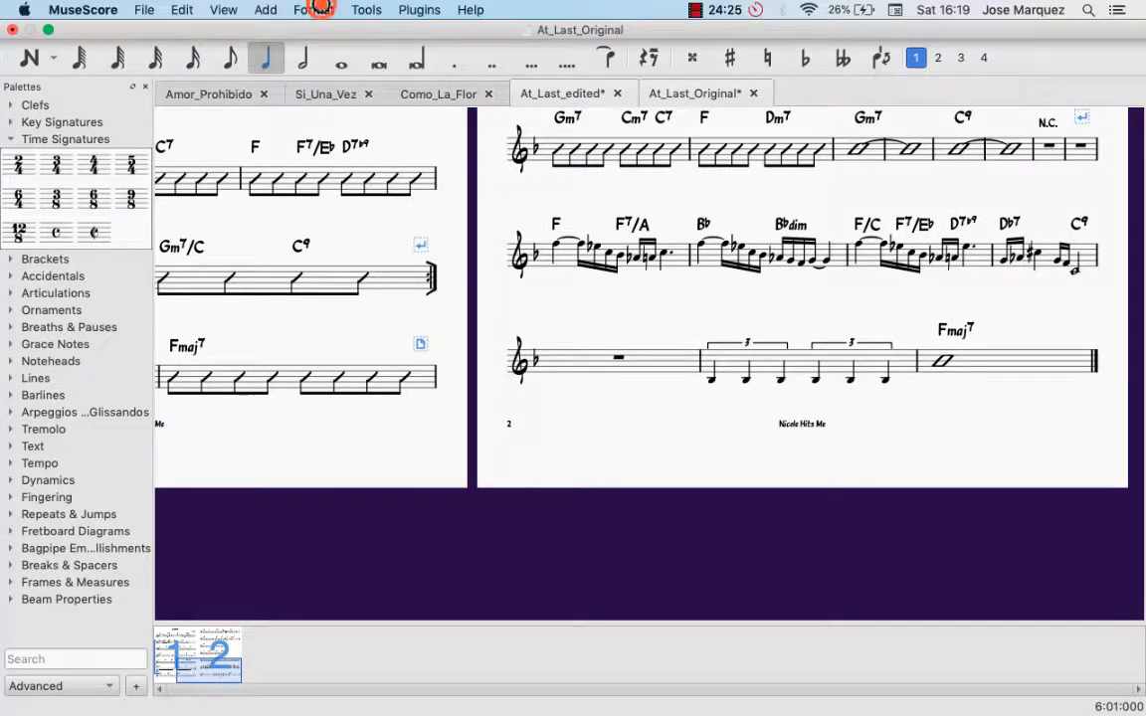
left_click(318, 8)
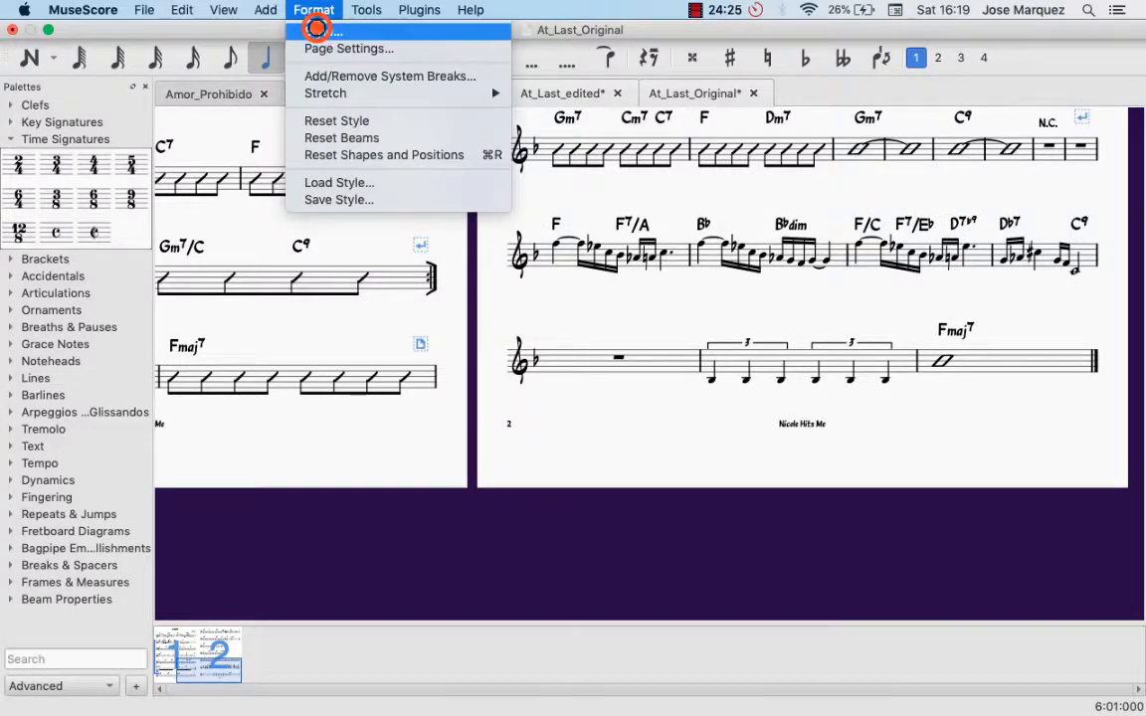
left_click(316, 28)
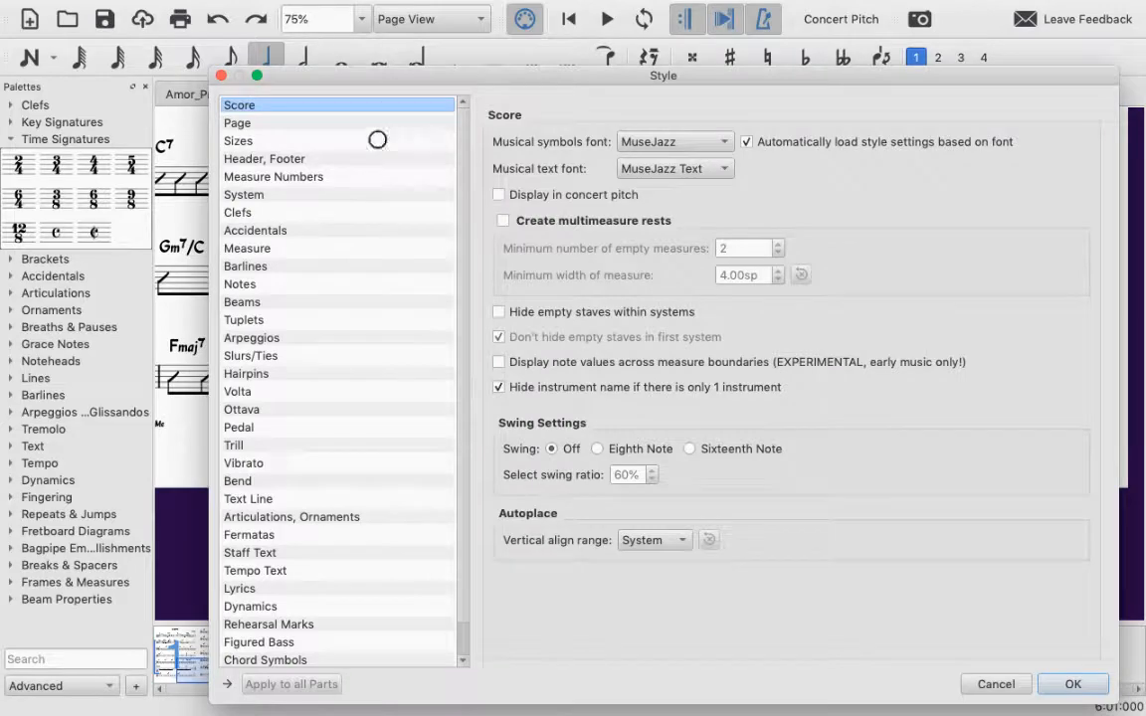
left_click(290, 160)
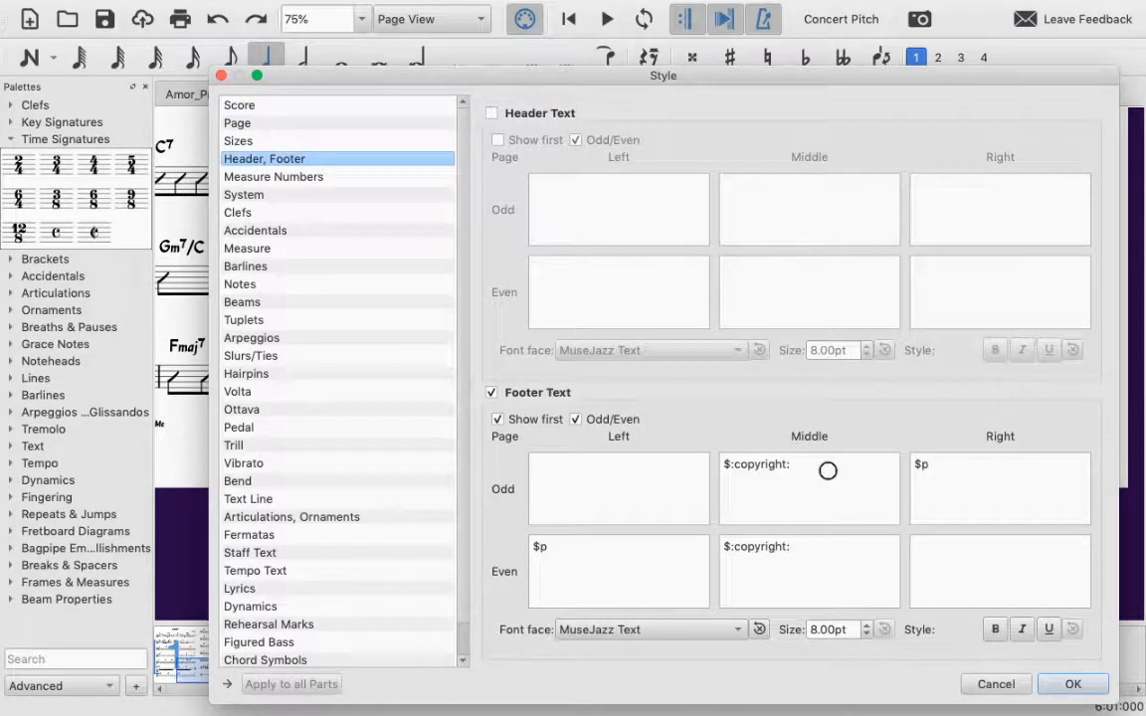
Step: Look up the special symbols for copyright text using the odd-page middle footer field
left_click(716, 423)
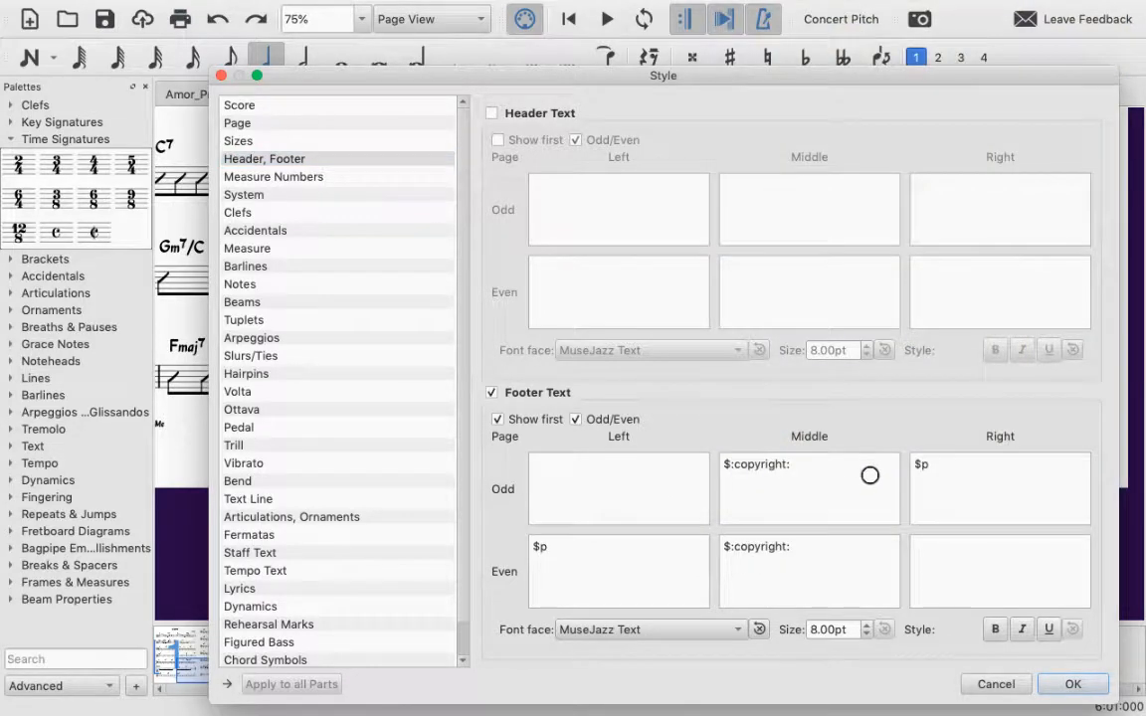
mouse_move(816, 475)
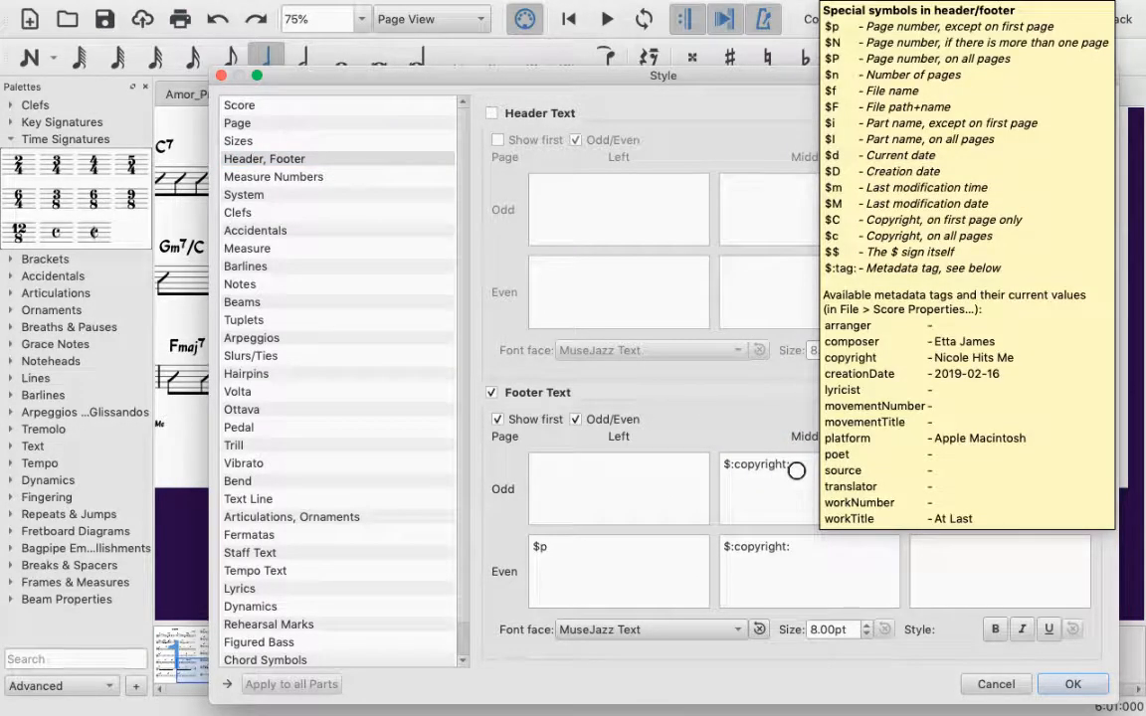
left_click(796, 470)
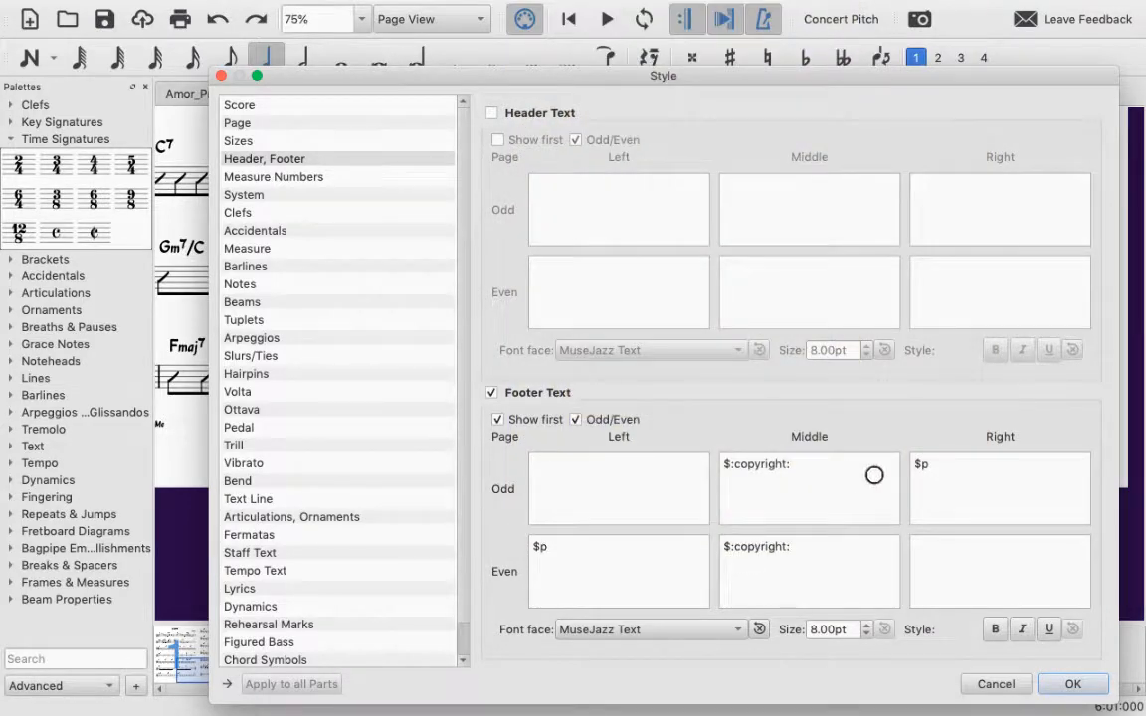
mouse_move(873, 477)
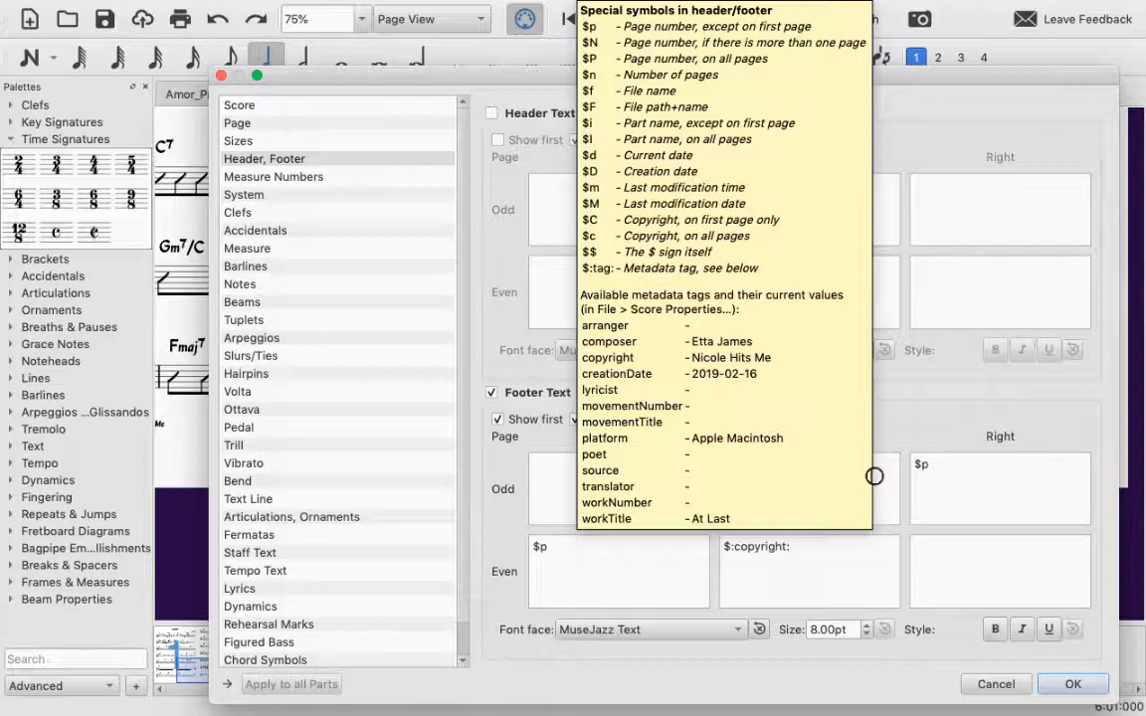
left_click(821, 491)
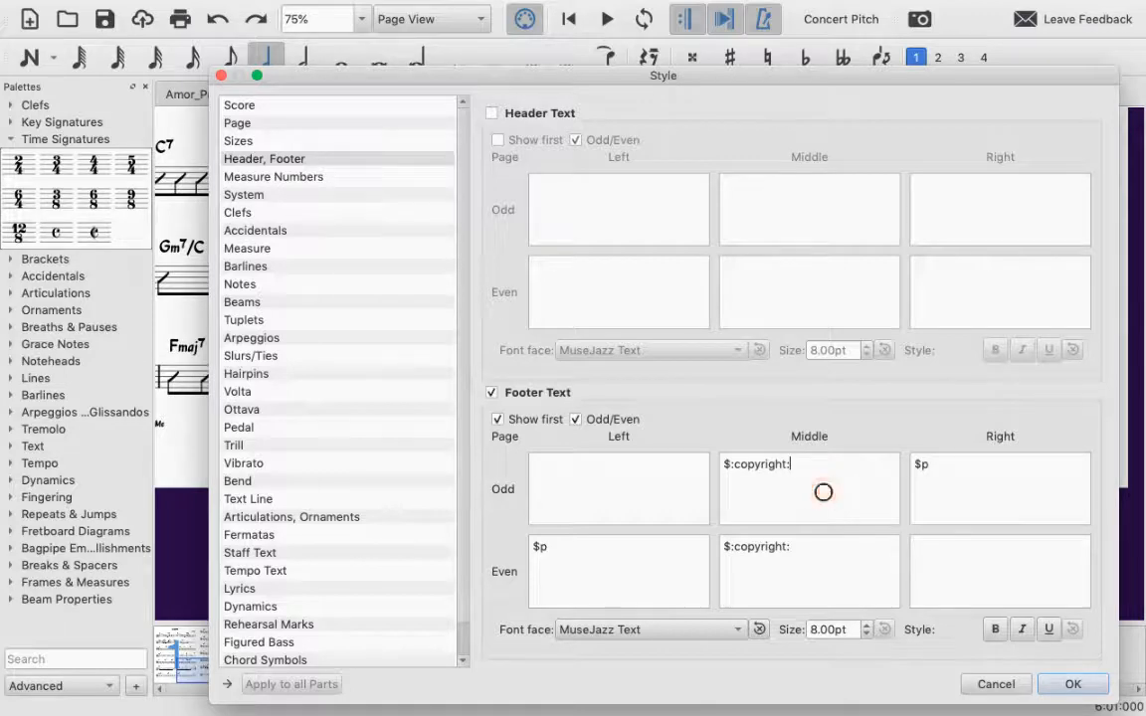
mouse_move(779, 487)
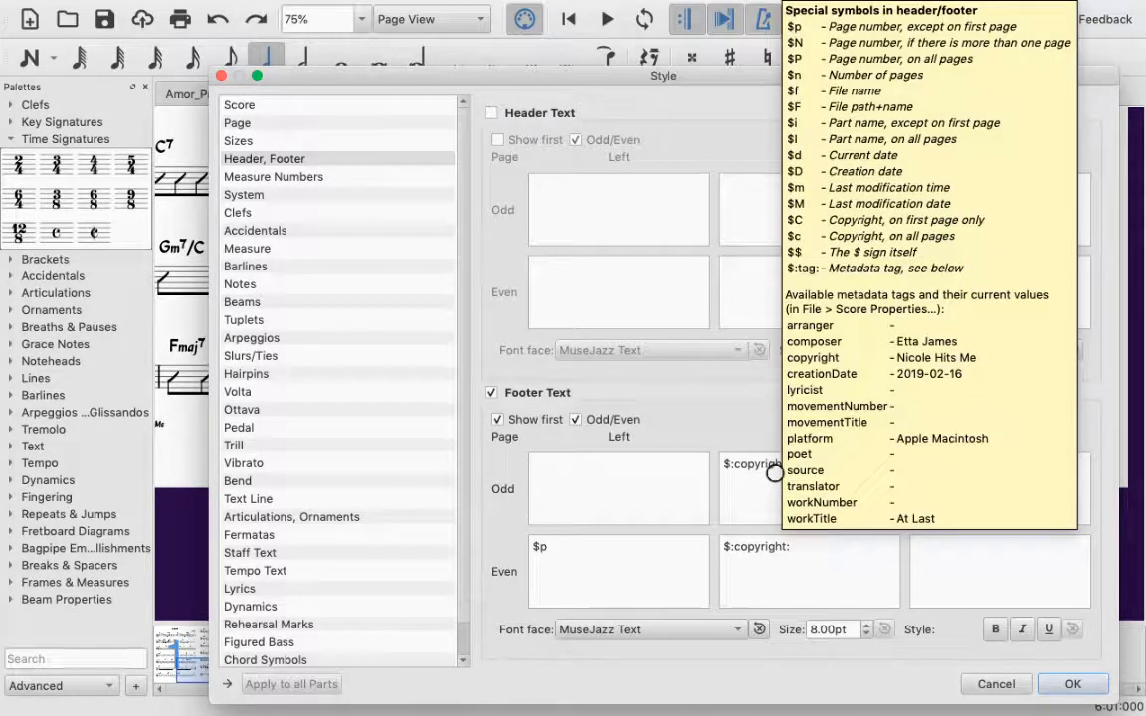
mouse_move(813, 505)
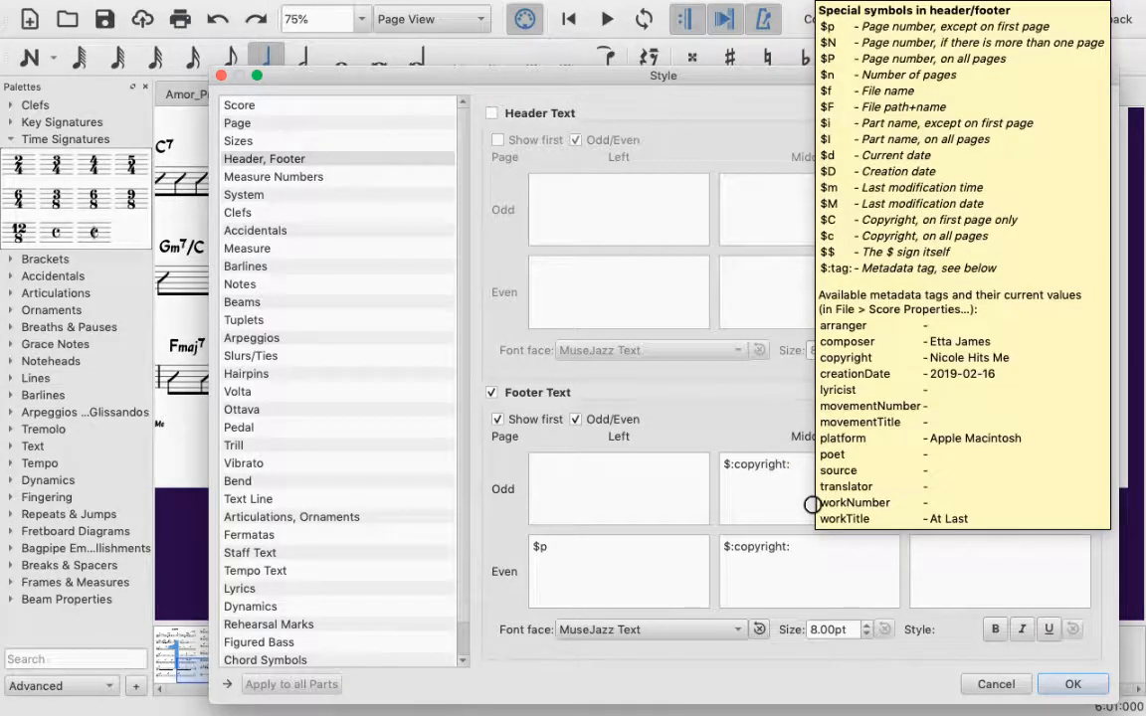
Step: Replace the middle footer text with $C for both odd and even pages and apply the style
triple_click(798, 480)
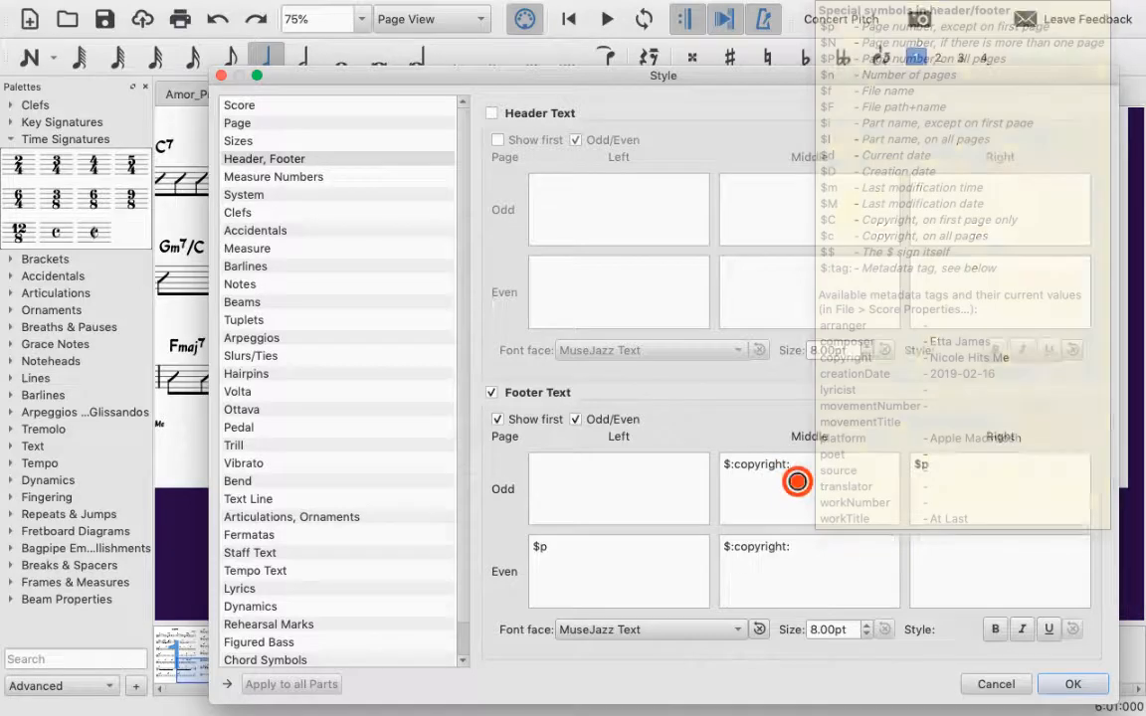
type("$C")
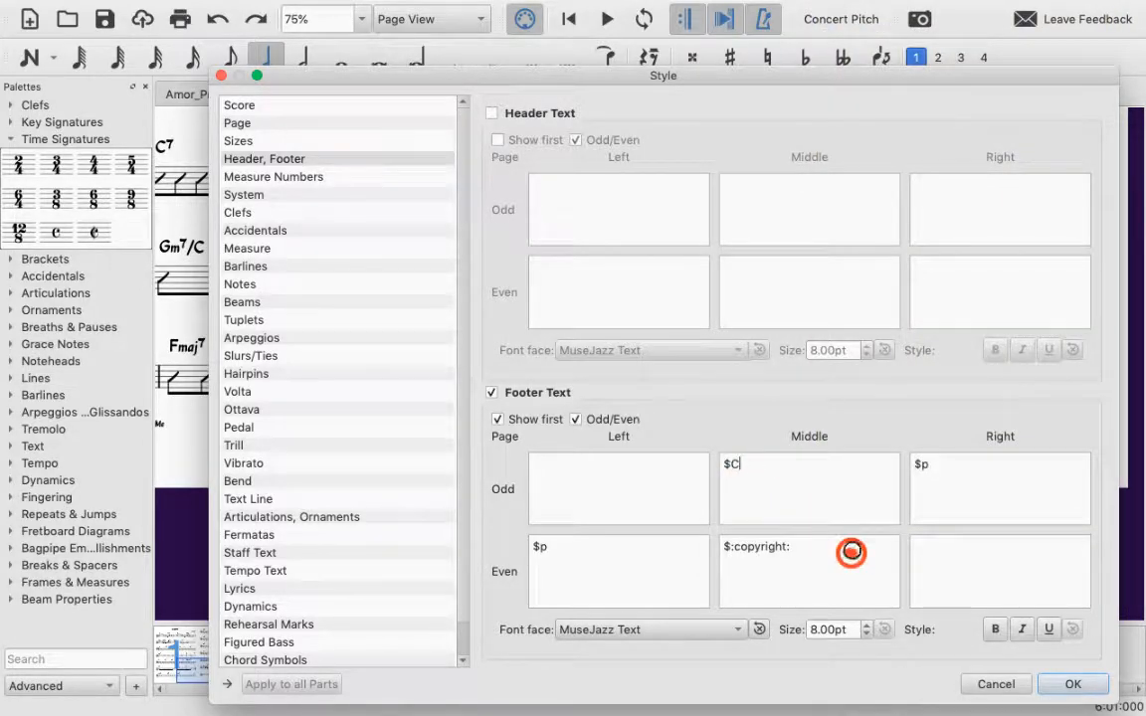
left_click_drag(851, 553, 639, 502)
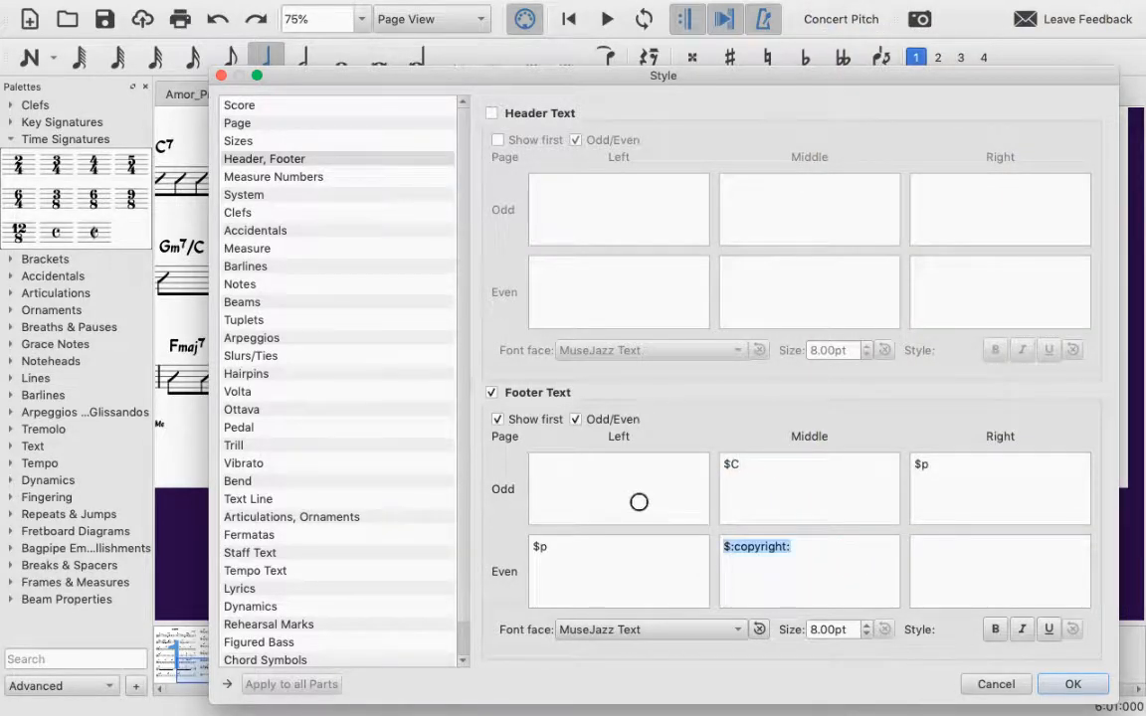
type("$C")
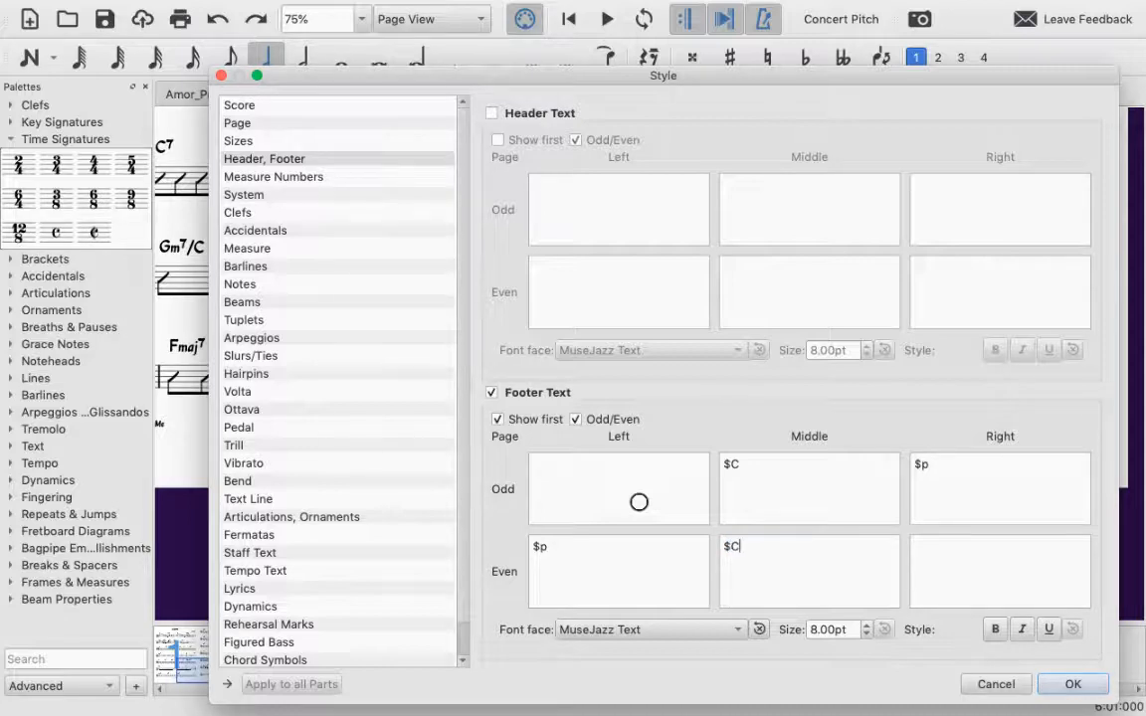
left_click(1074, 684)
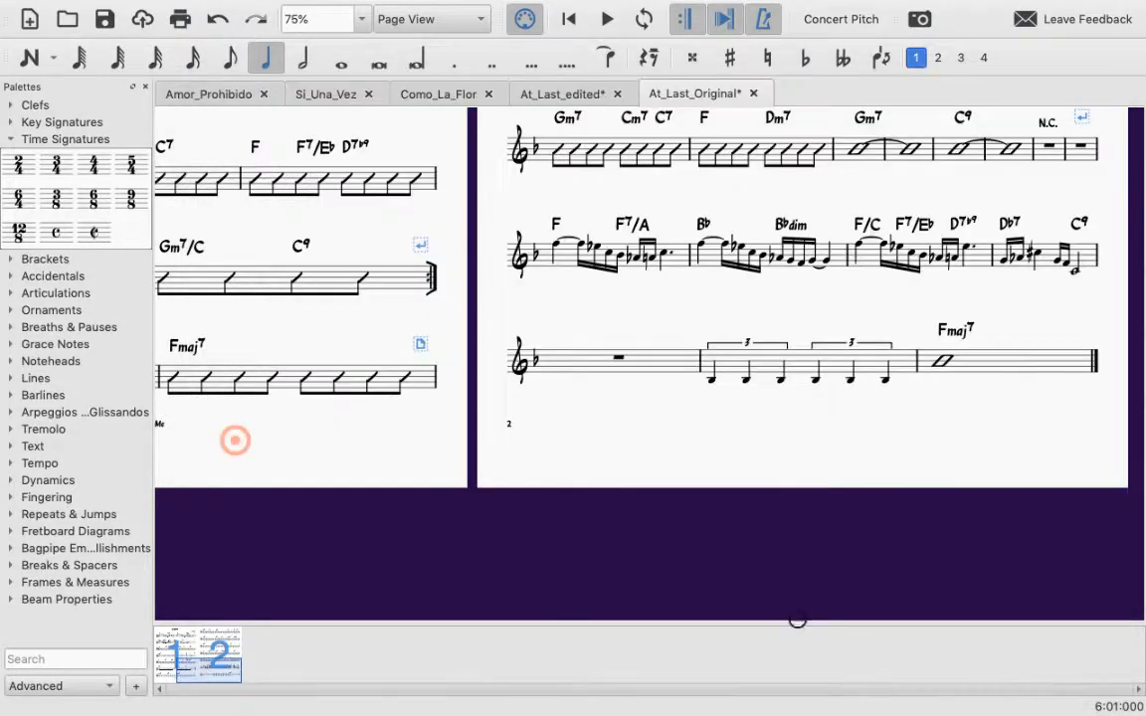
Step: Turn on measure numbers in the score's style settings and apply the change
left_click_drag(235, 440, 445, 402)
left_click_drag(906, 403, 367, 353)
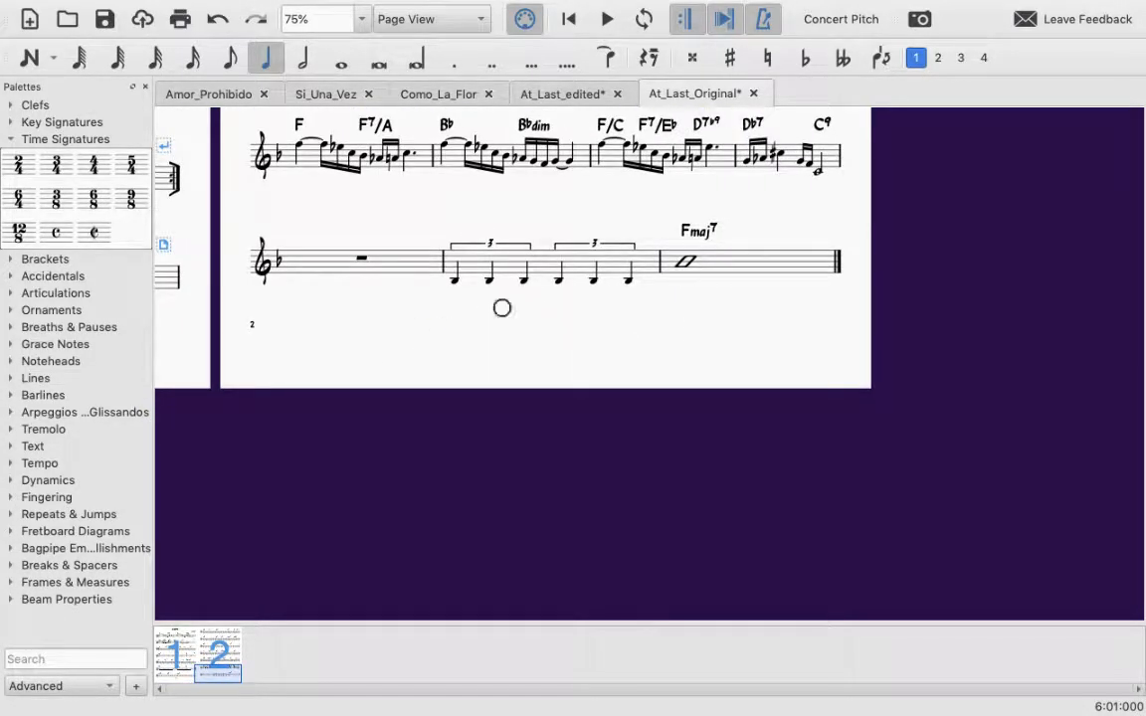
scroll(545, 321, "left", 8)
scroll(544, 322, "up", 3)
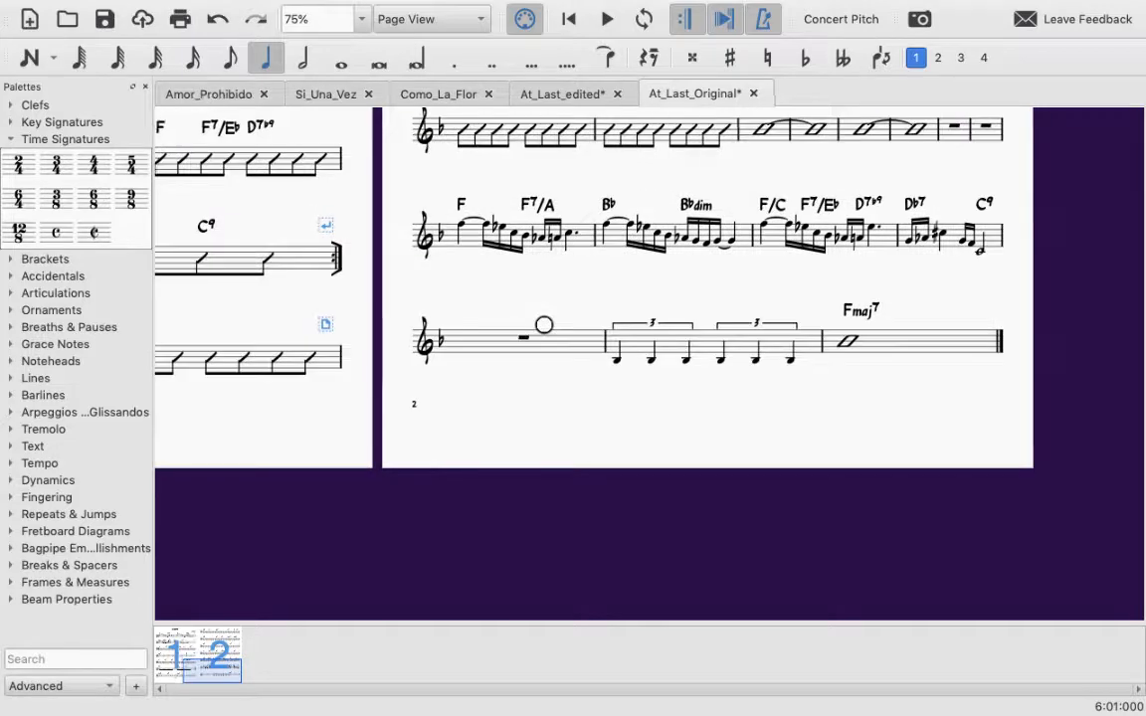
scroll(544, 321, "left", 1)
scroll(545, 321, "up", 1)
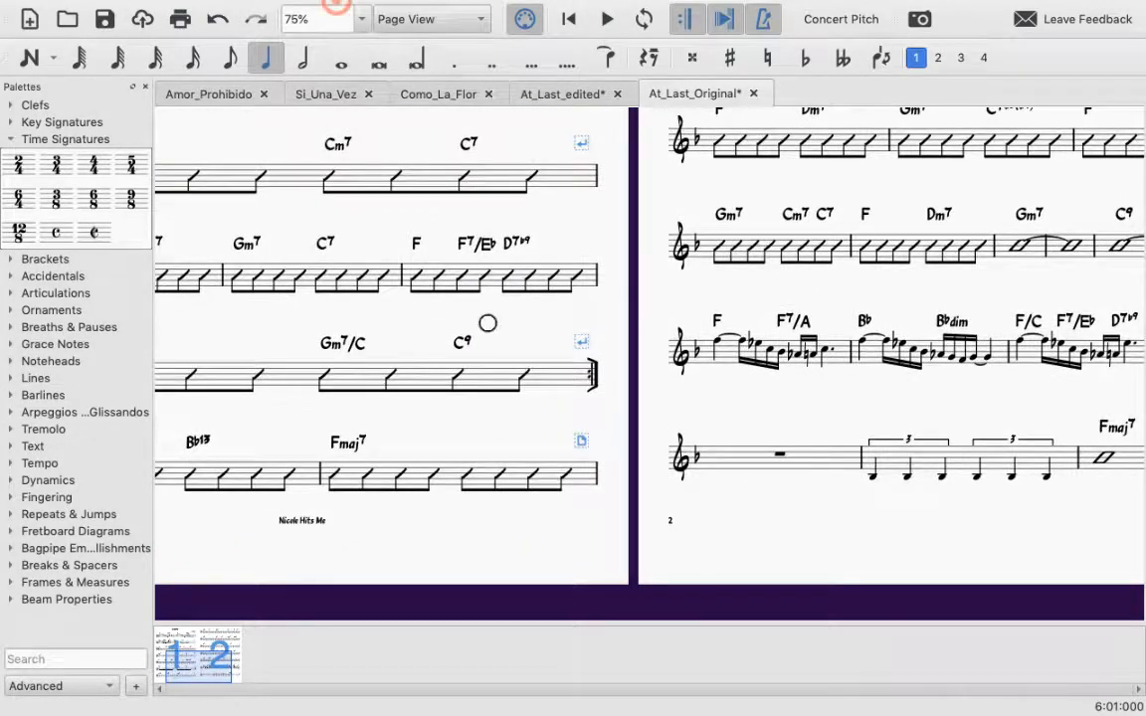
left_click(366, 9)
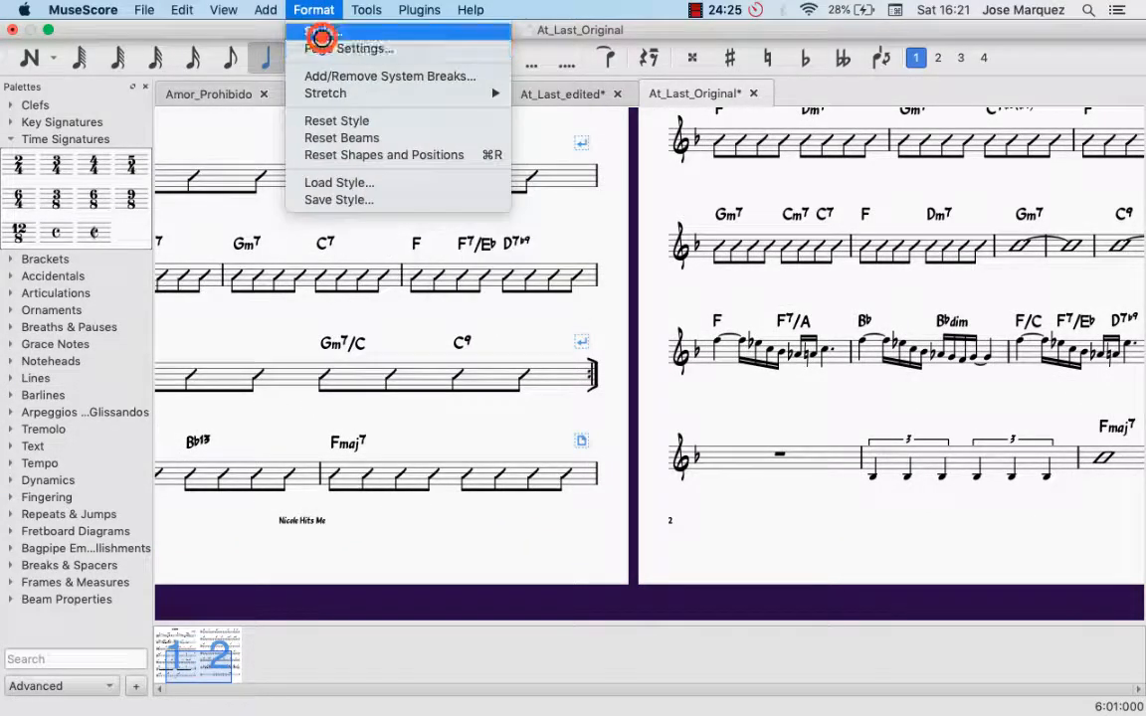
left_click(316, 33)
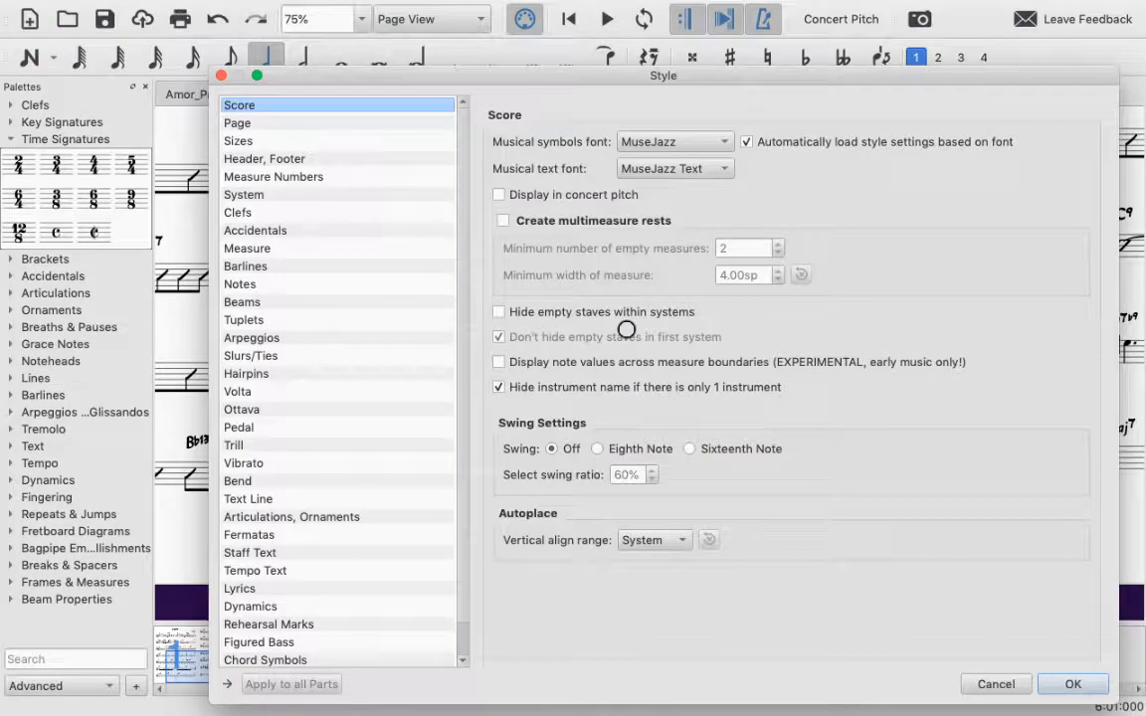
left_click(273, 177)
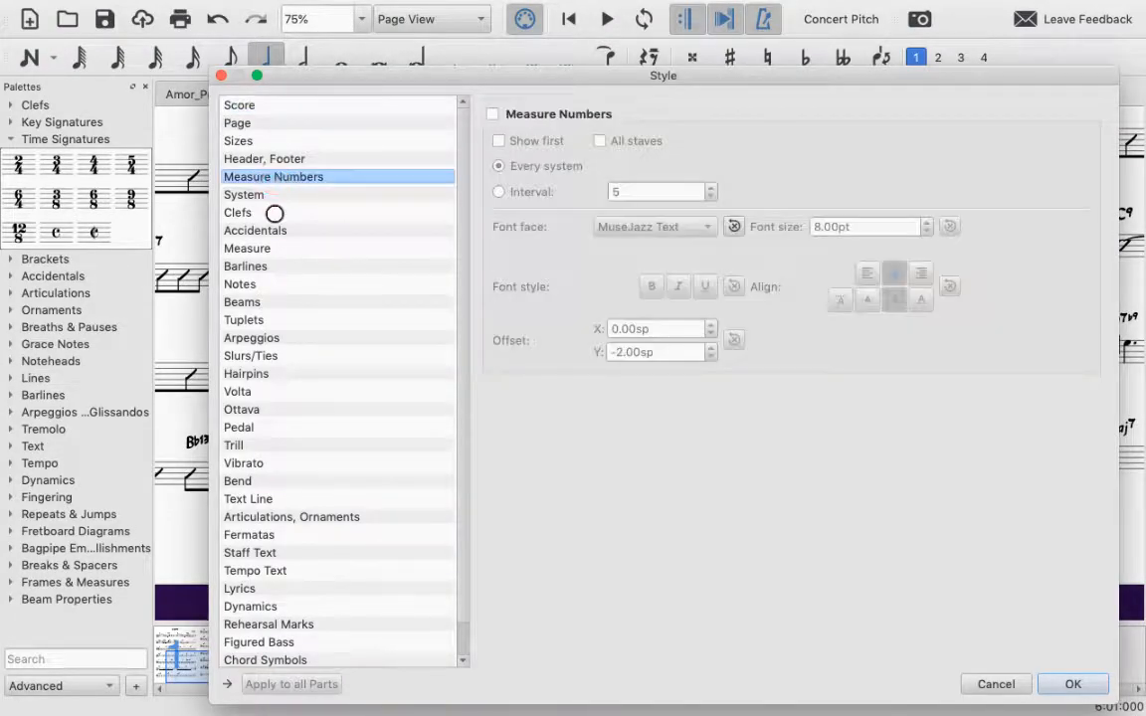
left_click(490, 114)
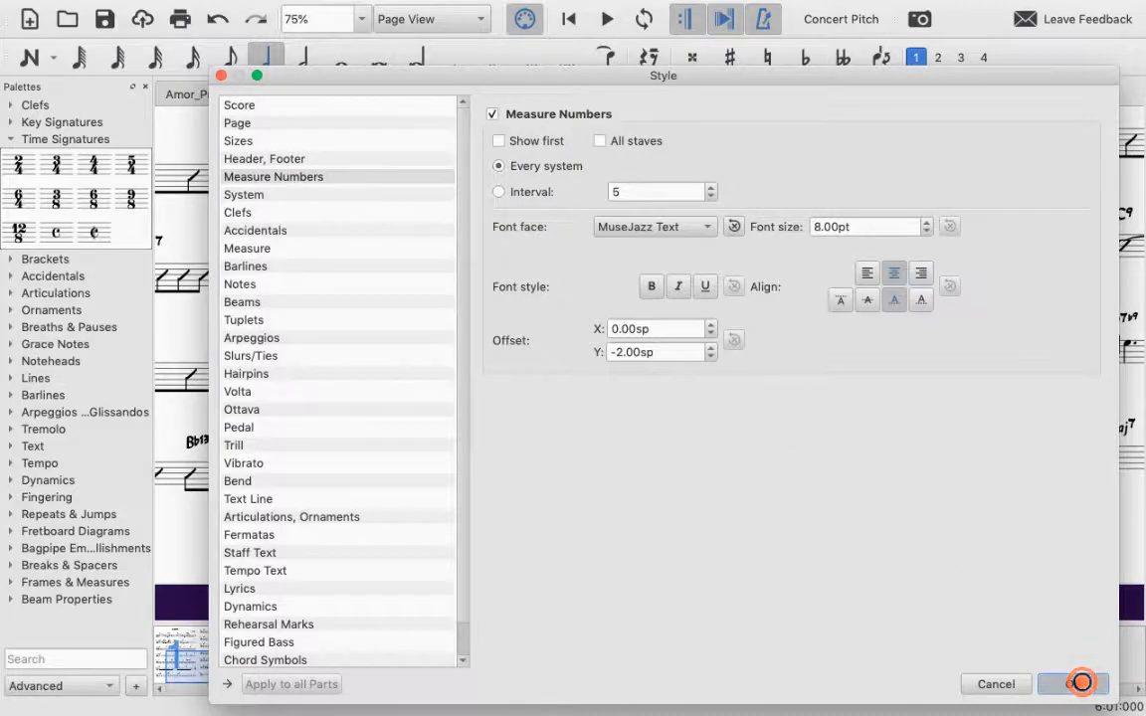
left_click(1074, 683)
Step: Examine the measure numbers at the start of the systems on pages 1 and 2
scroll(369, 395, "up", 10)
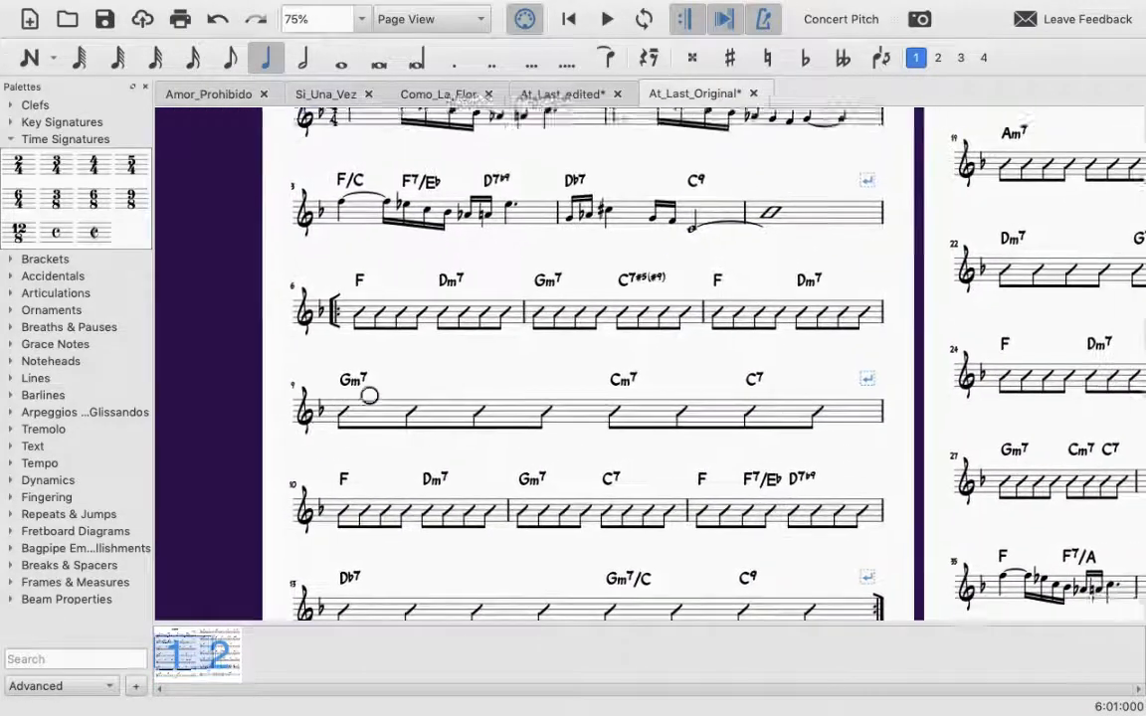
scroll(369, 395, "down", 3)
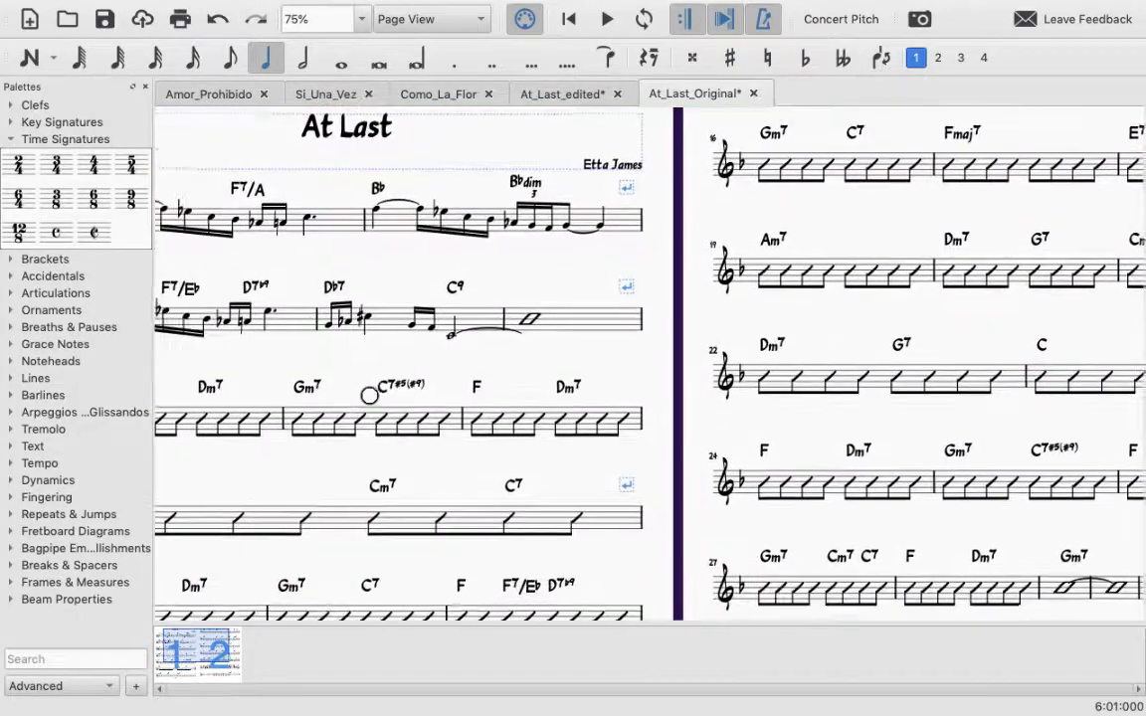
scroll(369, 395, "left", 3)
scroll(369, 394, "right", 5)
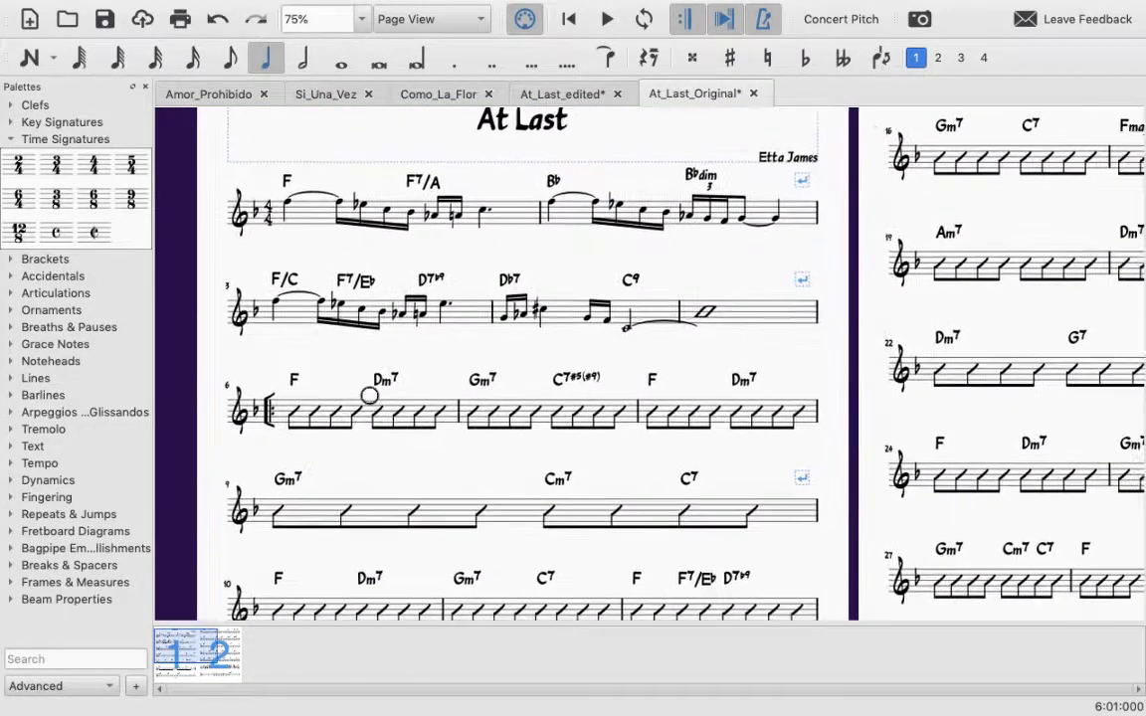
scroll(369, 395, "right", 2)
scroll(369, 395, "left", 2)
scroll(369, 395, "down", 1)
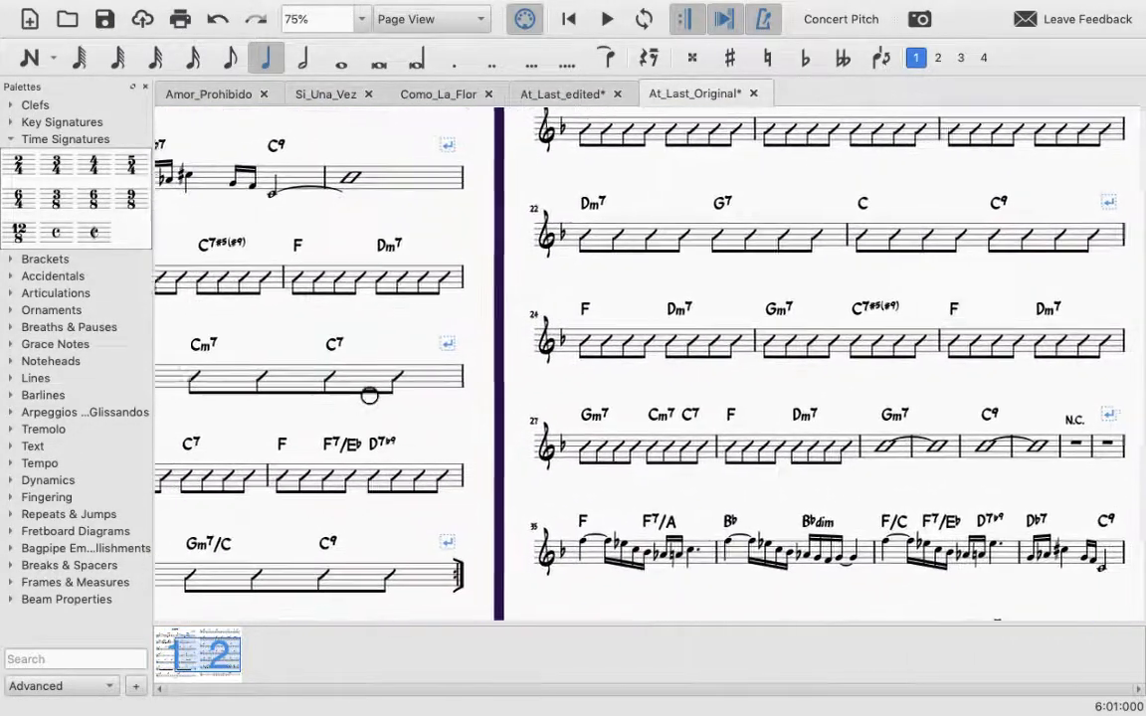
left_click(553, 384)
left_click_drag(581, 389, 861, 487)
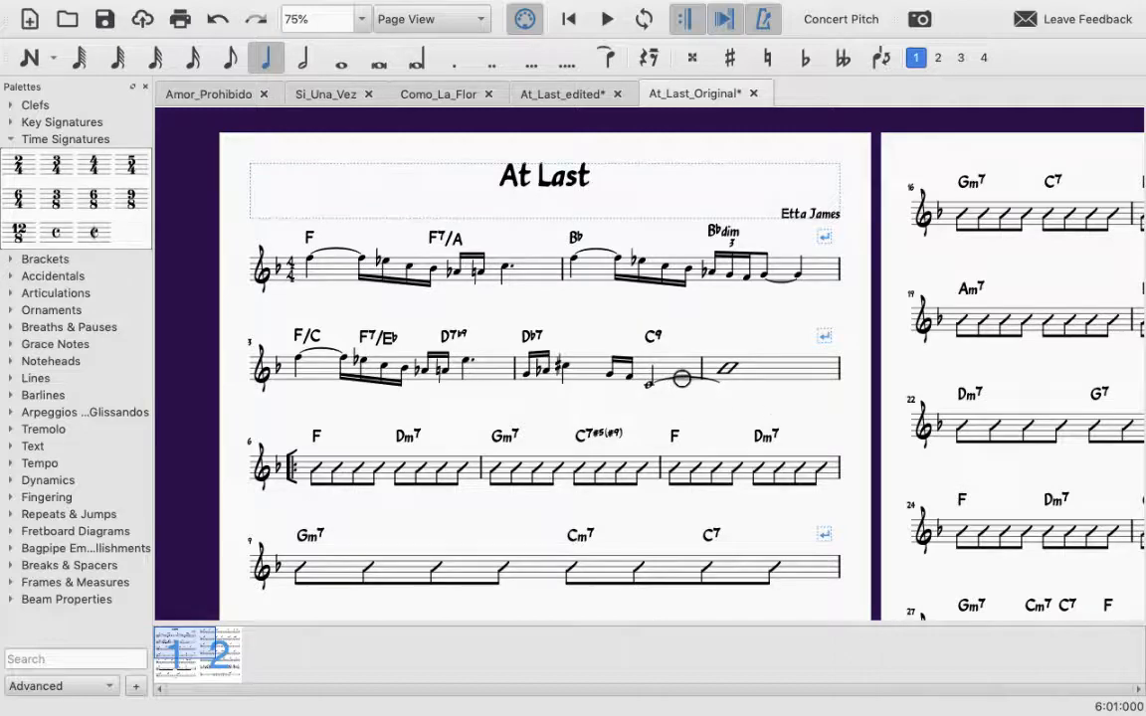
left_click_drag(925, 252, 869, 235)
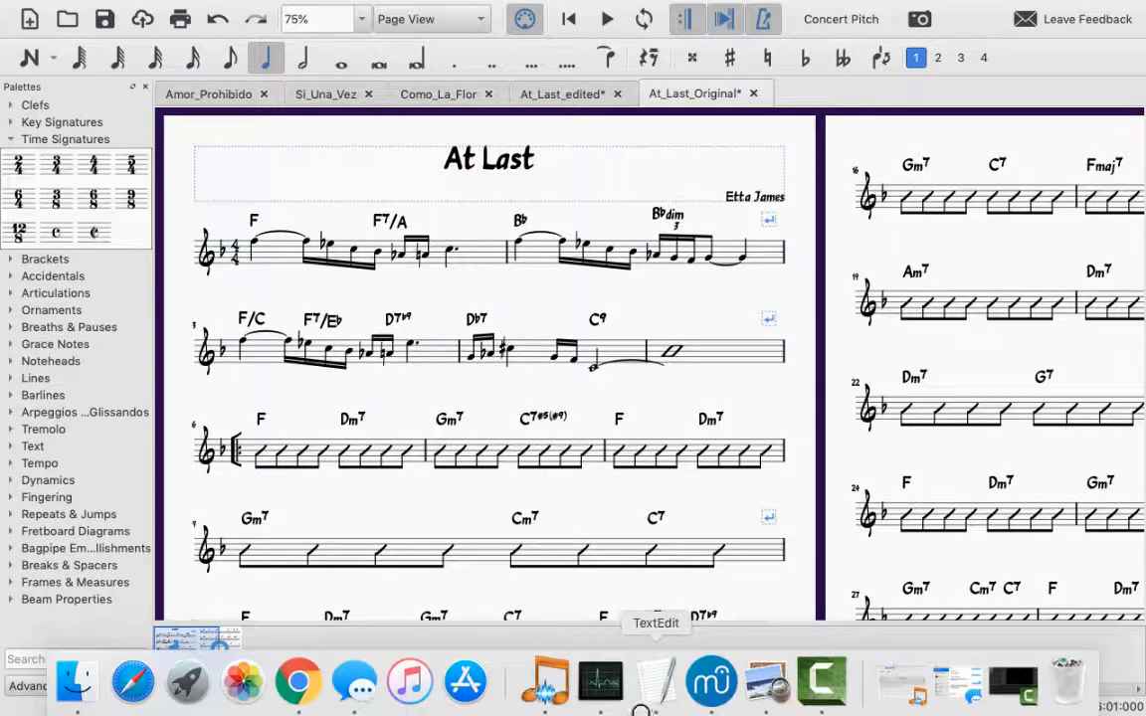
left_click(715, 699)
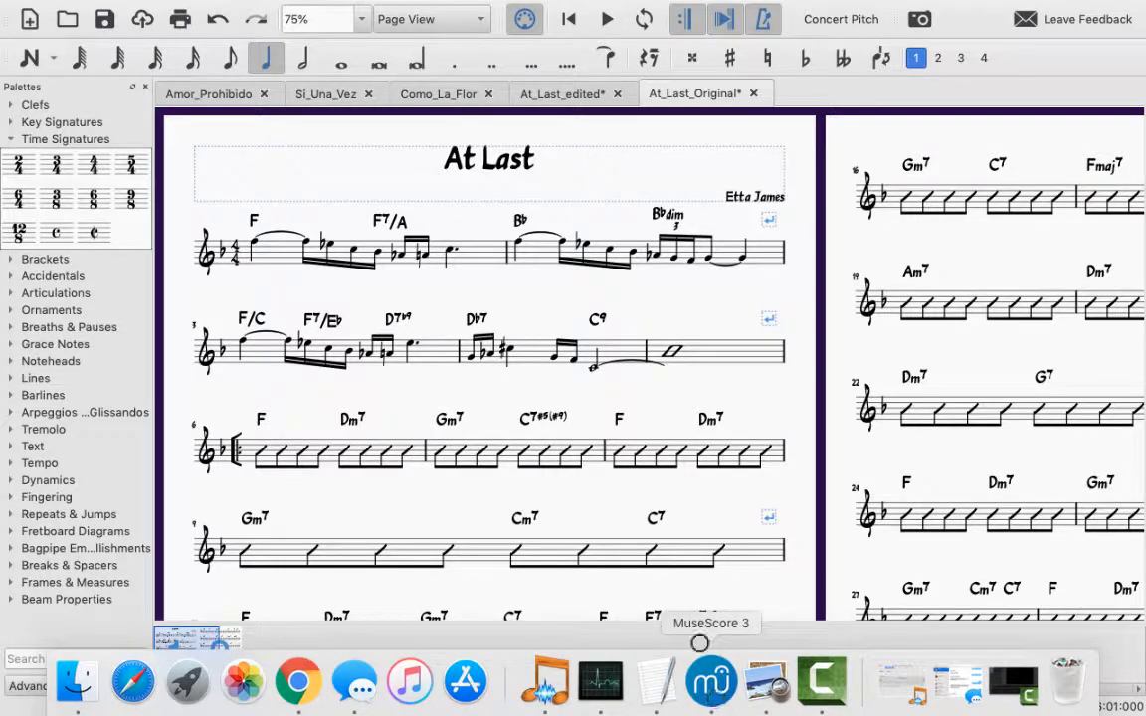
mouse_move(726, 696)
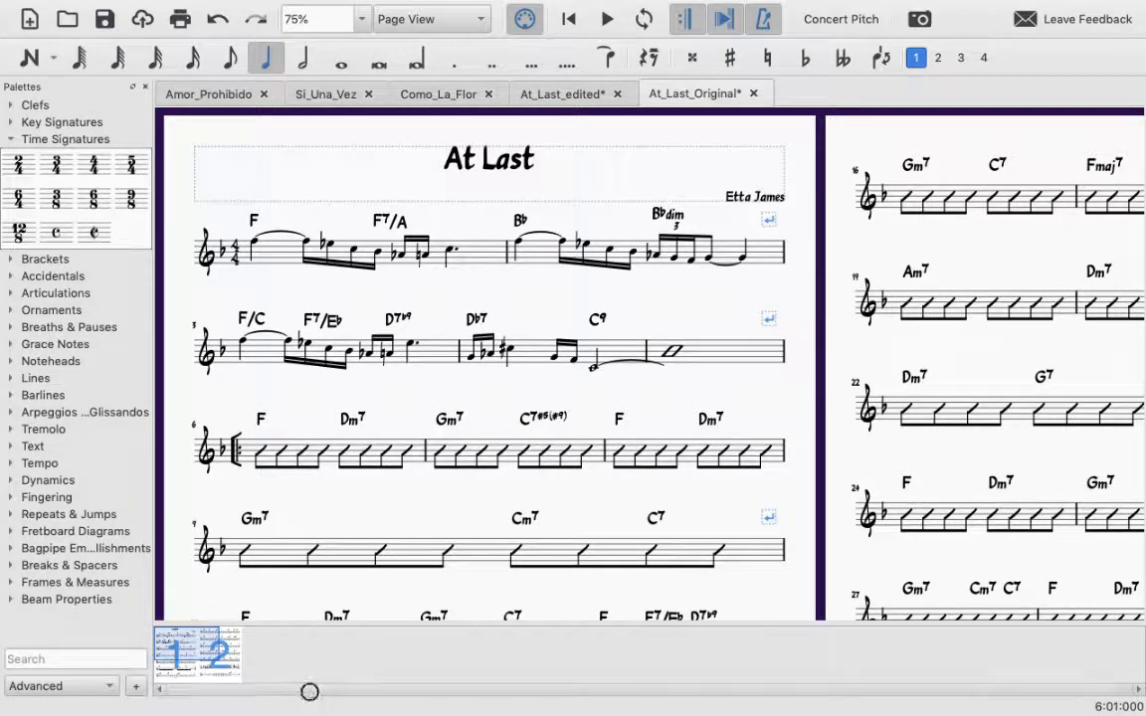
mouse_move(301, 701)
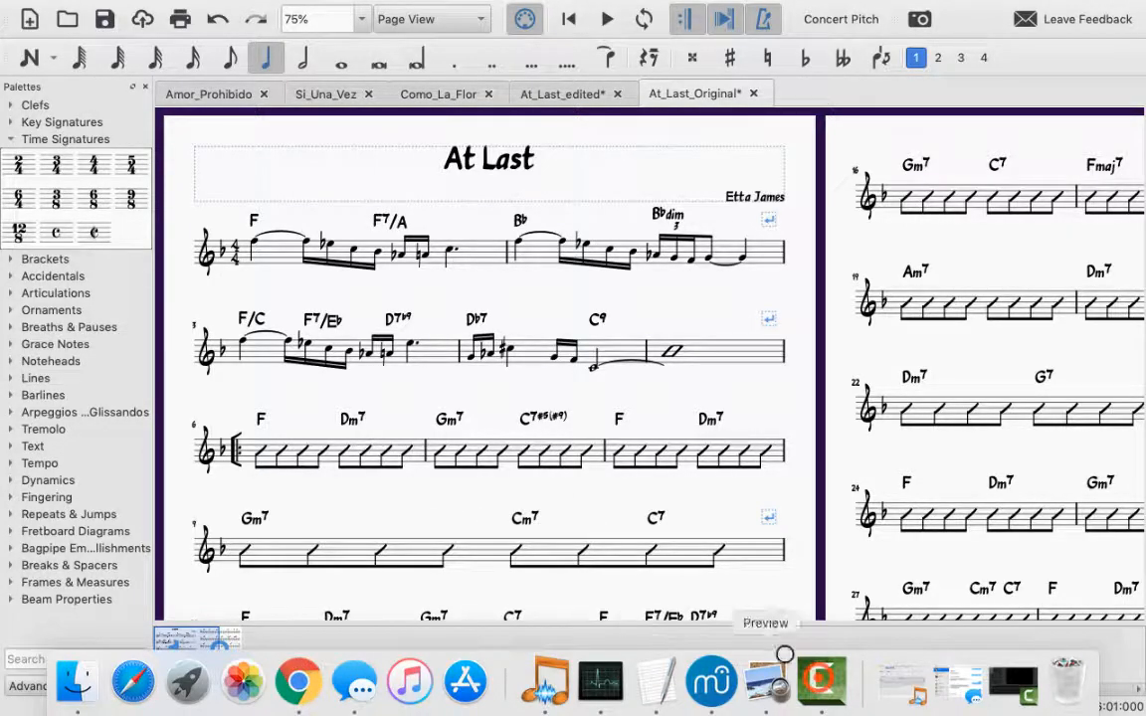
left_click(821, 681)
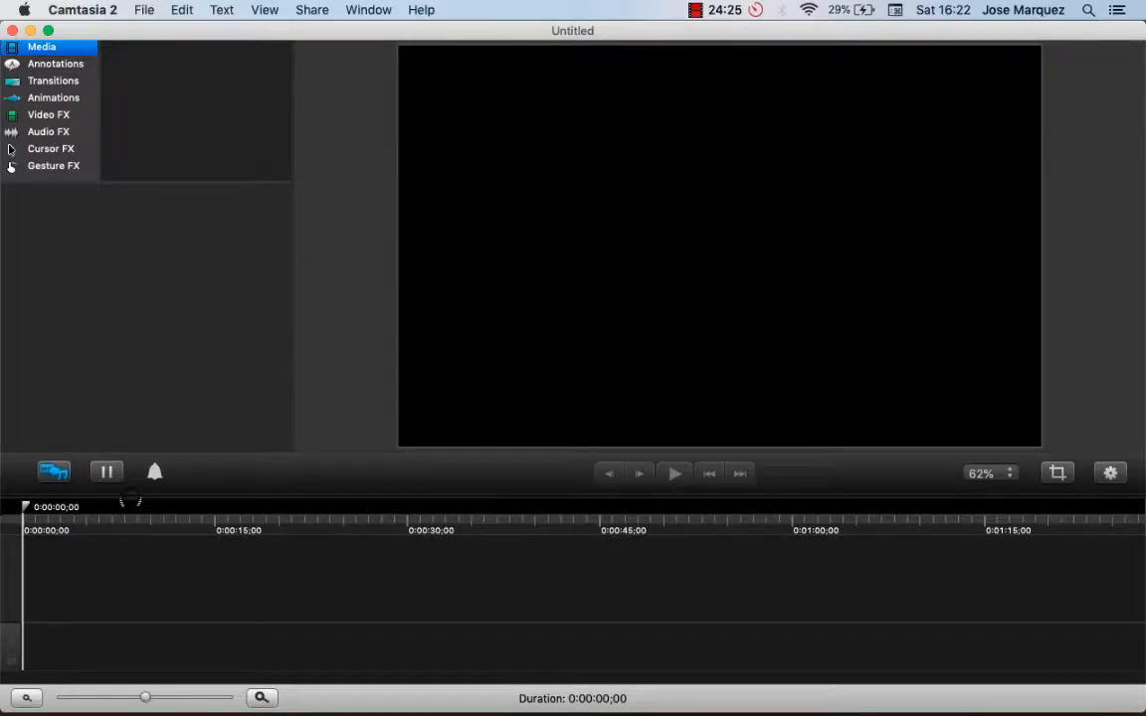
left_click(695, 10)
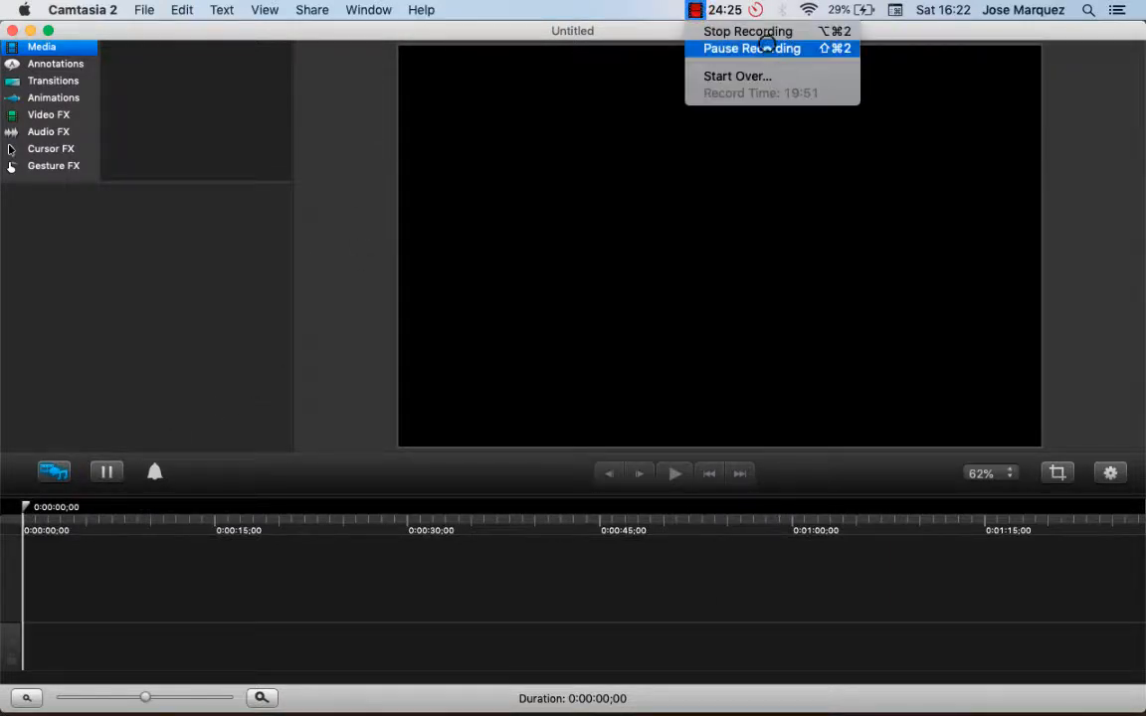